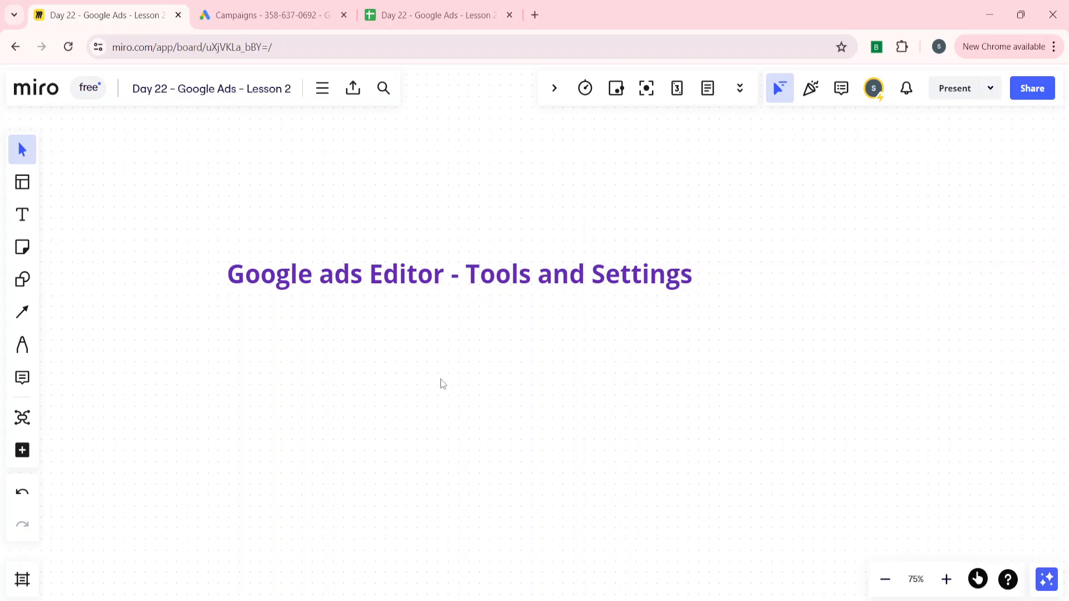
Switch from the Miro lesson board to Google Ads Editor and its 5 campaigns
{"action": "left_click", "coordinate": [551, 600]}
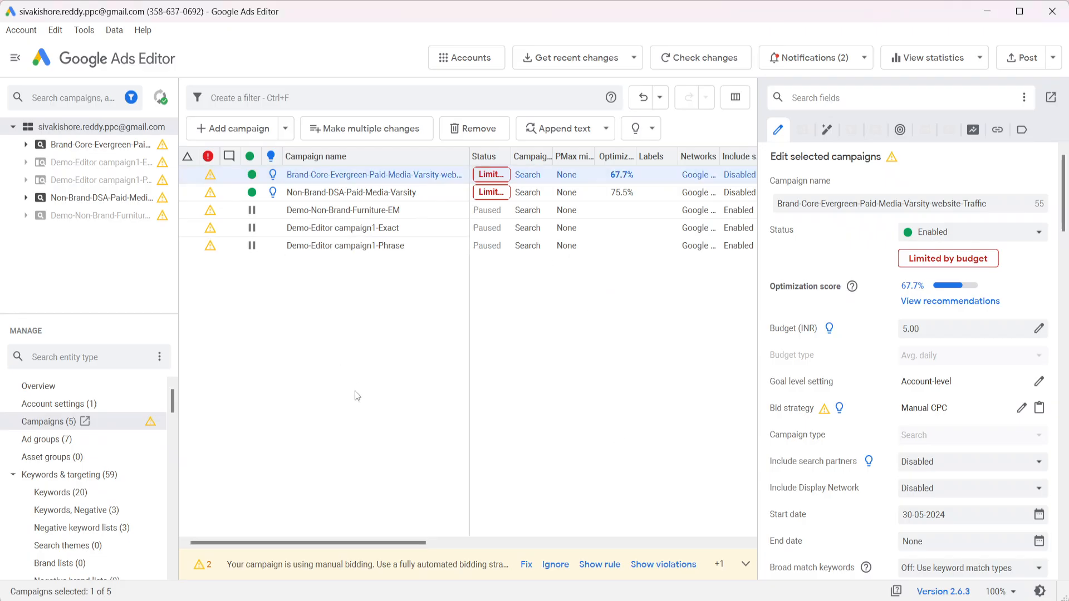
Deselect the campaign and open Tools > Settings on the General tab
{"action": "left_click", "coordinate": [389, 369]}
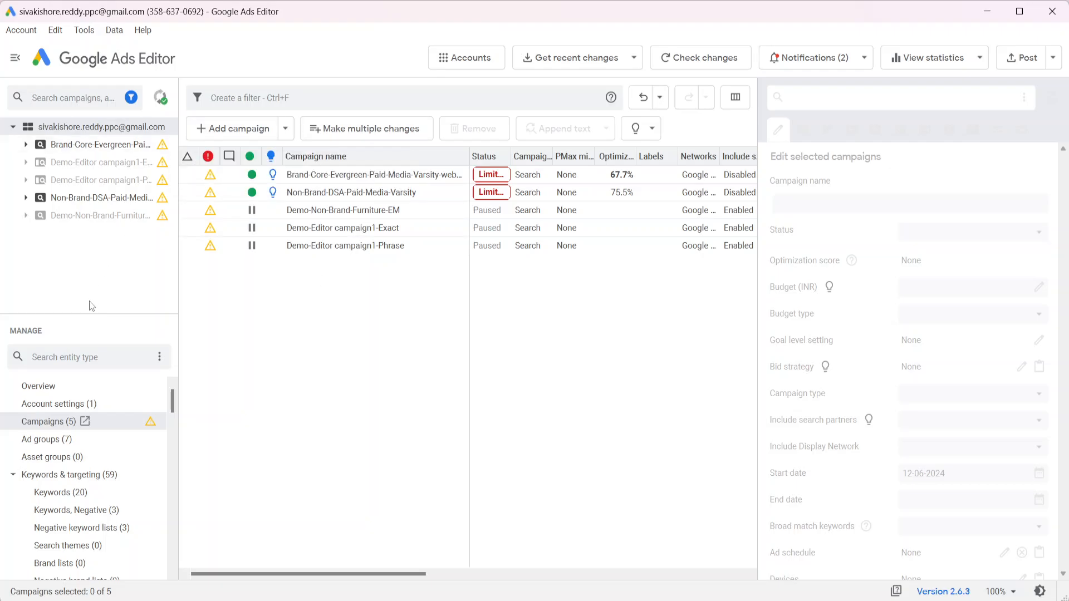
{"action": "left_click", "coordinate": [84, 31]}
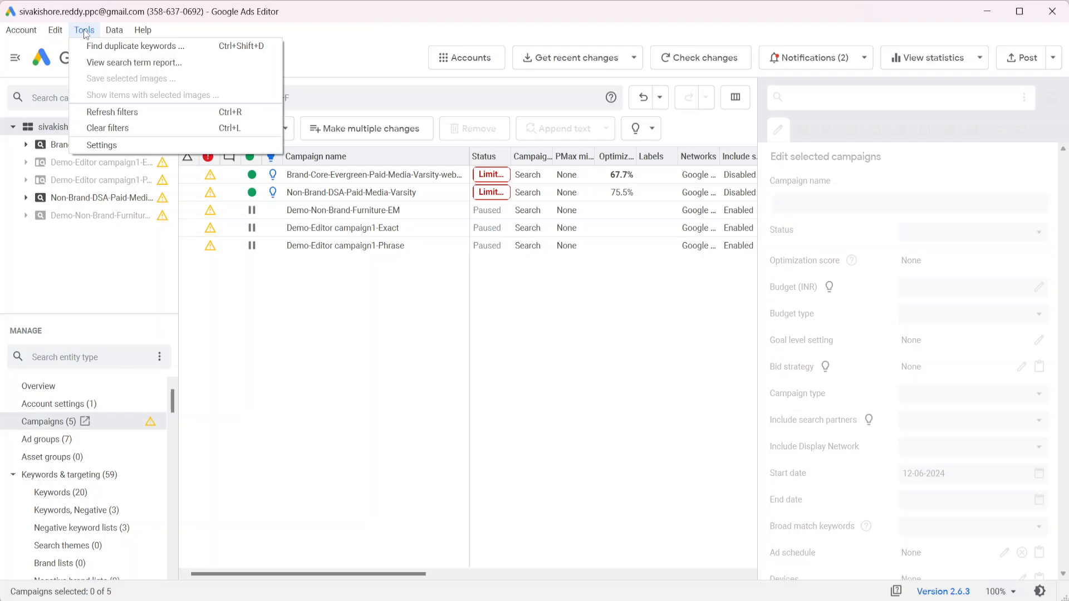
{"action": "left_click", "coordinate": [102, 146]}
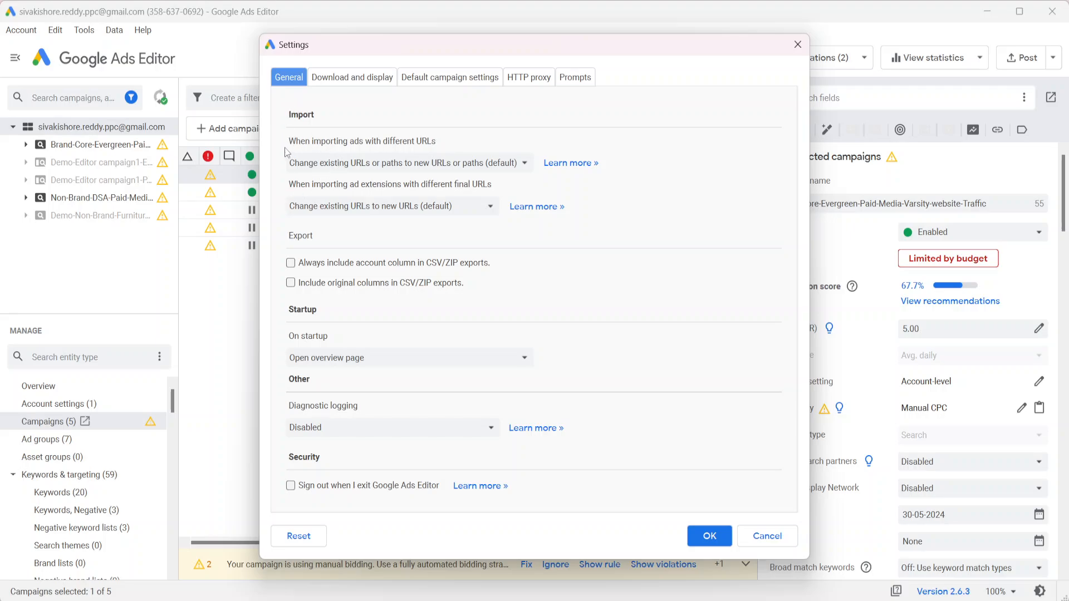
{"action": "left_click", "coordinate": [363, 167]}
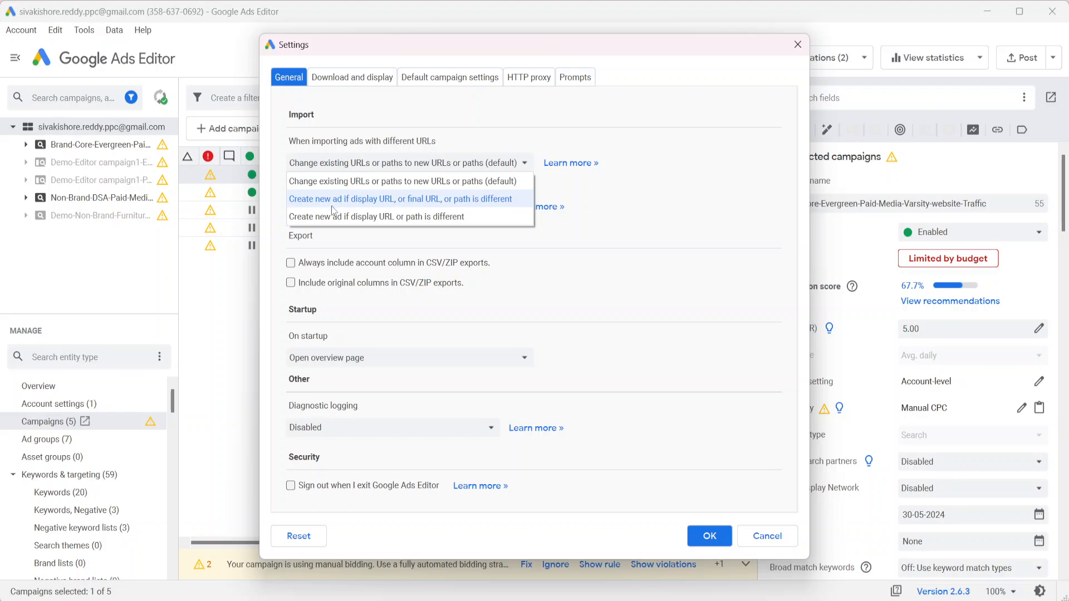
{"action": "left_click", "coordinate": [608, 233]}
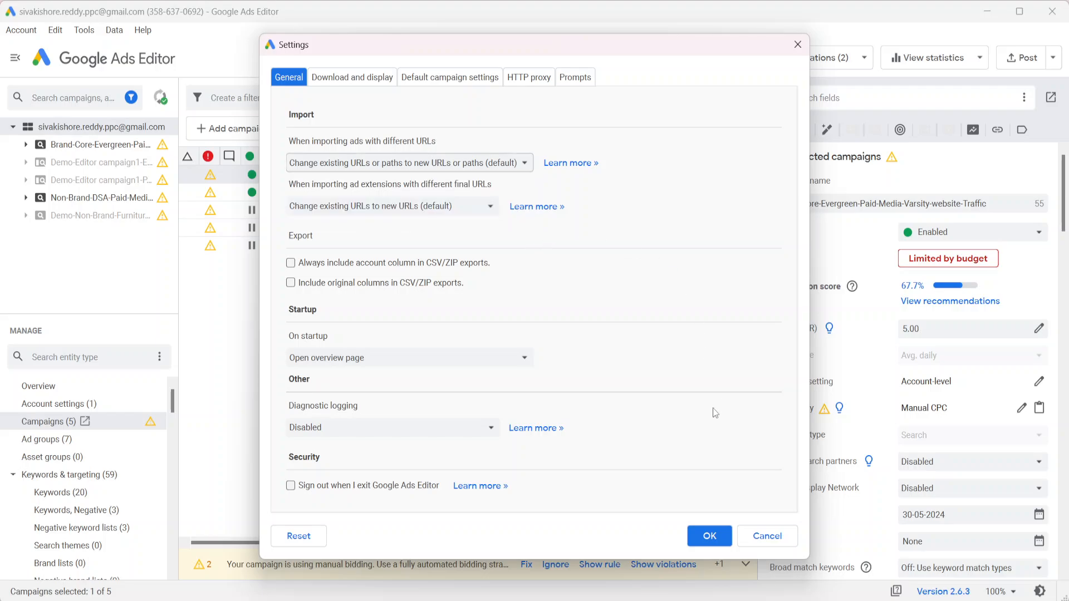
{"action": "left_click", "coordinate": [760, 537]}
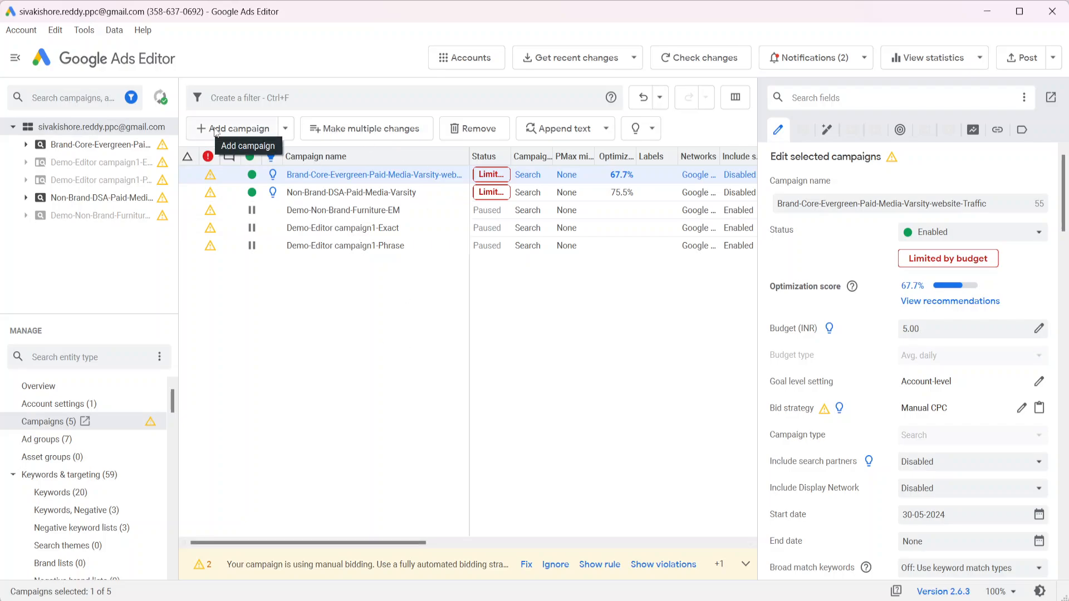
{"action": "left_click", "coordinate": [84, 29]}
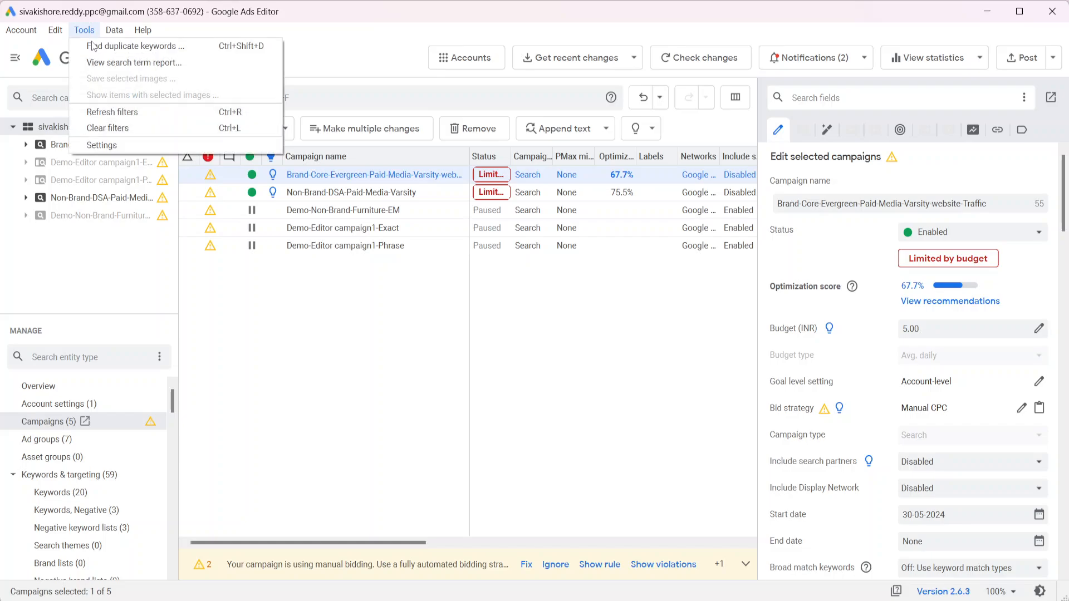
{"action": "left_click", "coordinate": [127, 150]}
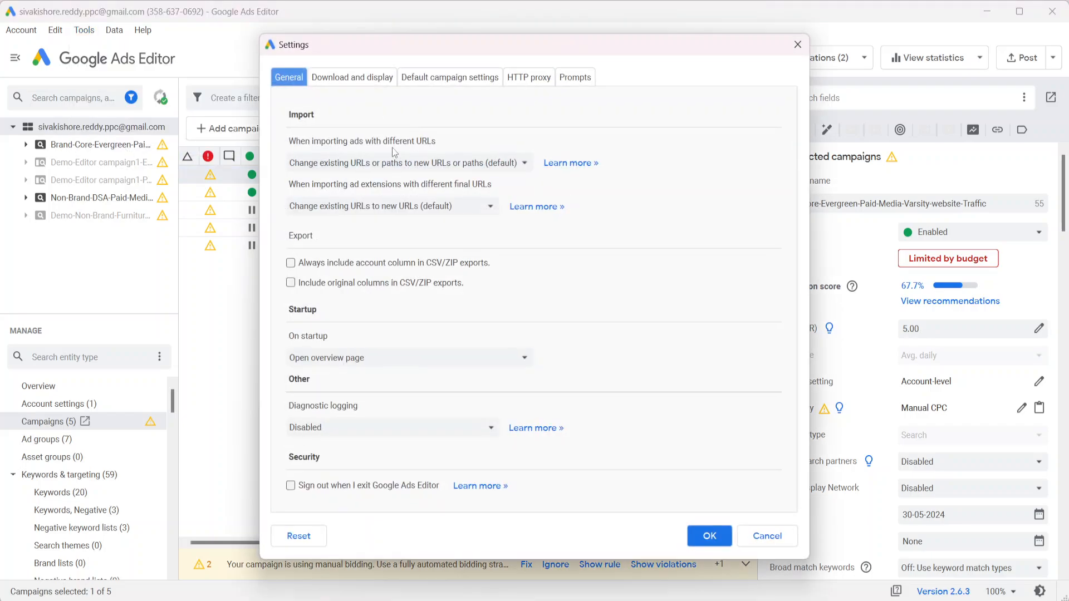
{"action": "left_click", "coordinate": [445, 163]}
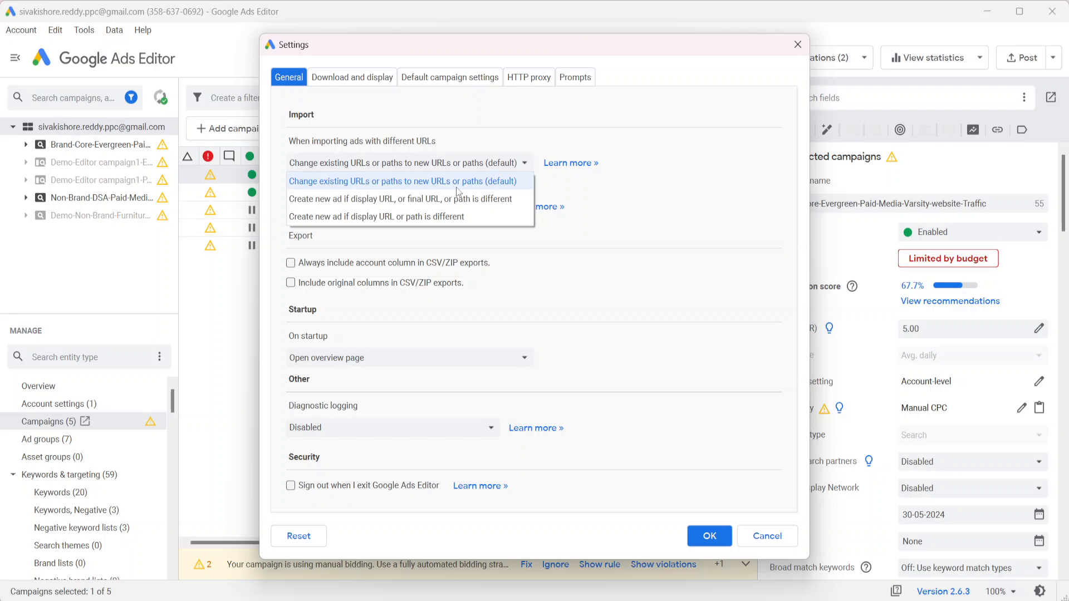
{"action": "left_click", "coordinate": [680, 217]}
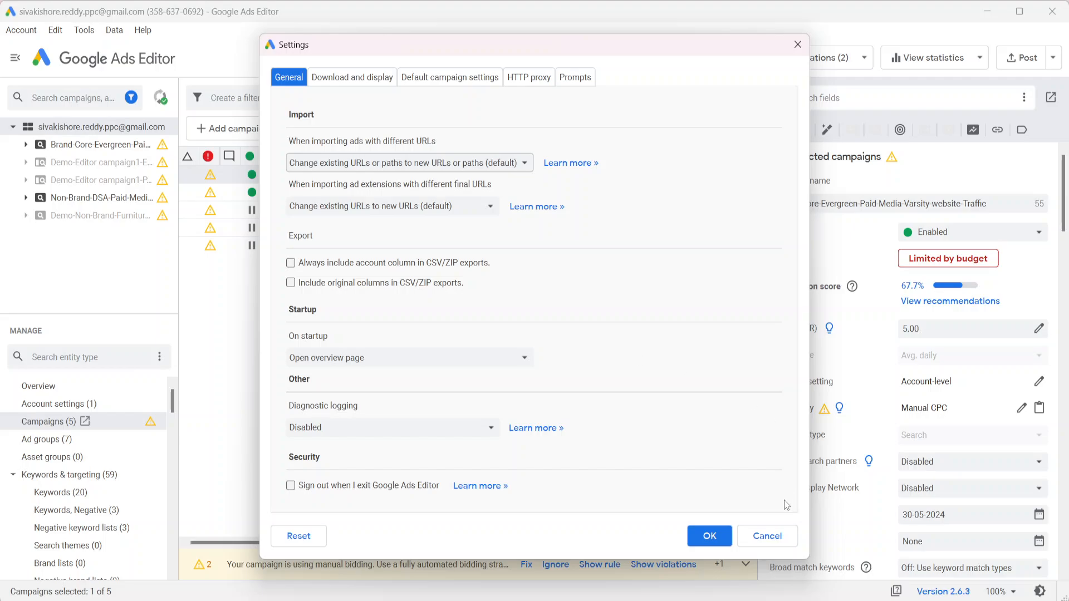
Cancel the Settings dialog without saving any changes
{"action": "left_click", "coordinate": [767, 535]}
{"action": "scroll", "coordinate": [86, 484], "scroll_direction": "down", "scroll_amount": 10}
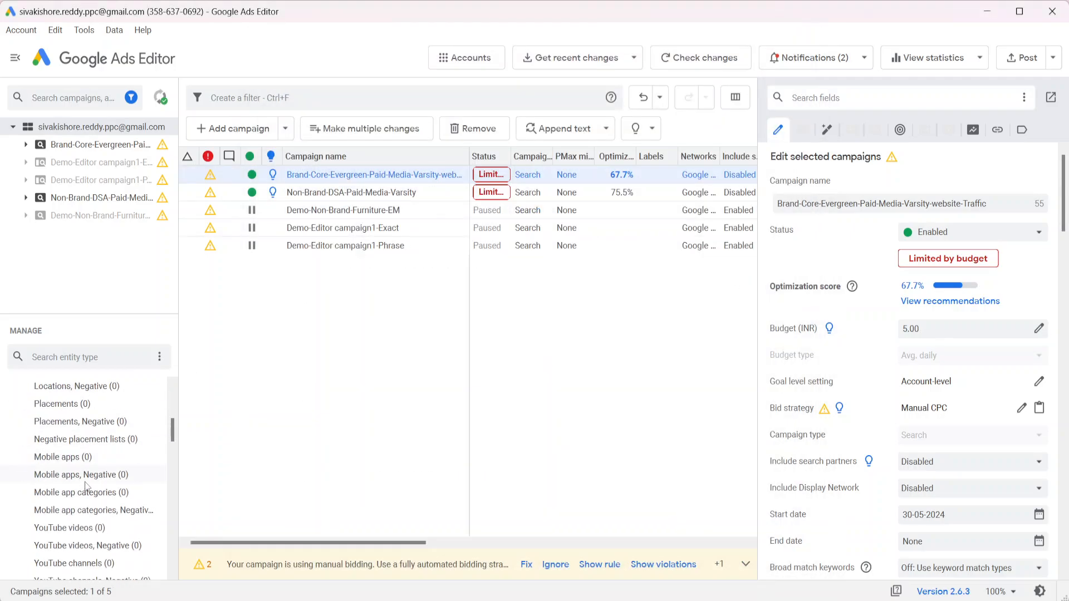
{"action": "scroll", "coordinate": [87, 486], "scroll_direction": "up", "scroll_amount": 6}
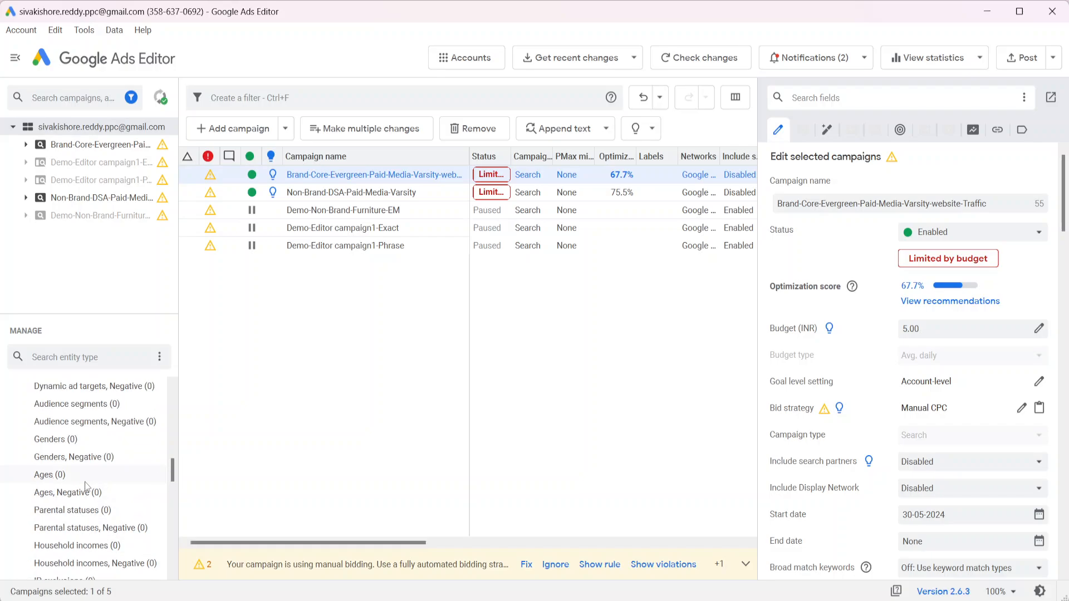
{"action": "scroll", "coordinate": [86, 485], "scroll_direction": "down", "scroll_amount": 4}
{"action": "scroll", "coordinate": [86, 485], "scroll_direction": "up", "scroll_amount": 4}
{"action": "scroll", "coordinate": [87, 485], "scroll_direction": "up", "scroll_amount": 10}
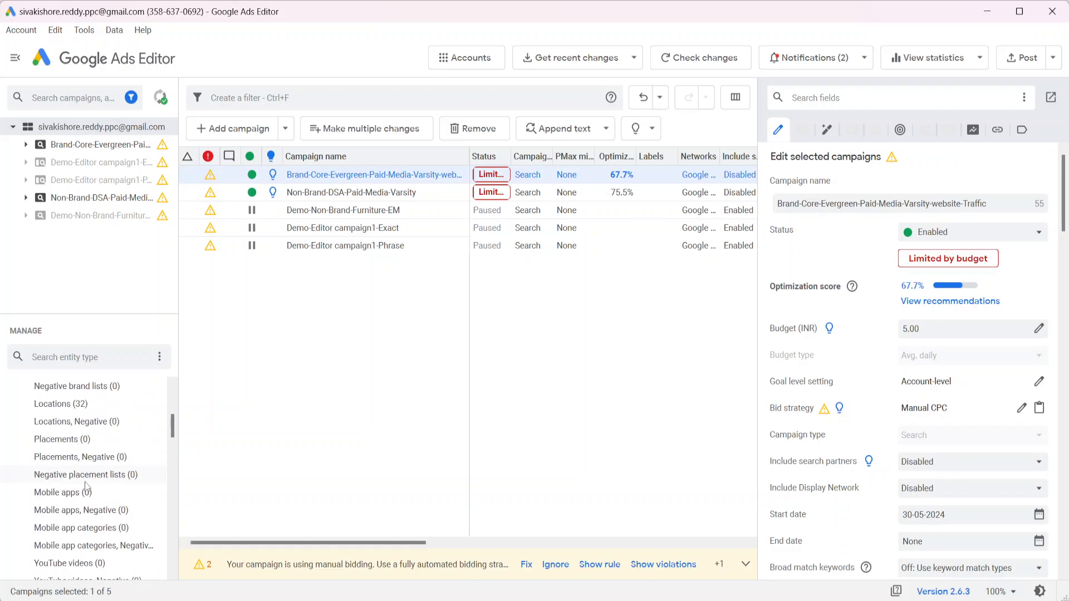
{"action": "scroll", "coordinate": [87, 487], "scroll_direction": "down", "scroll_amount": 15}
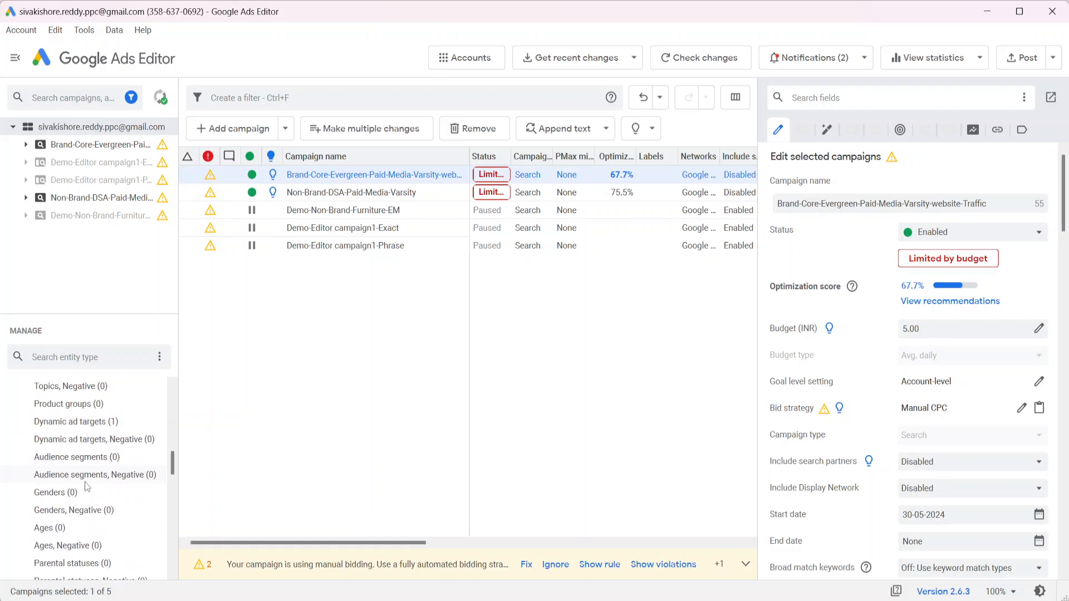
{"action": "scroll", "coordinate": [87, 487], "scroll_direction": "up", "scroll_amount": 5}
{"action": "scroll", "coordinate": [86, 487], "scroll_direction": "up", "scroll_amount": 5}
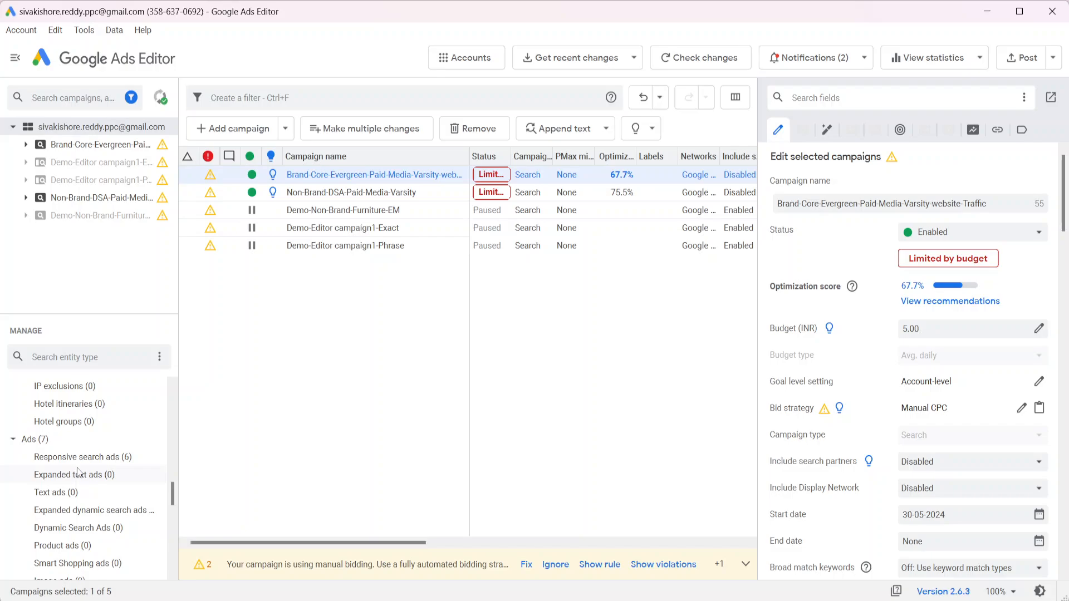
Show the Brand-Core-Evergreen-Paid-Media-Varsity-website-Traffic responsive search ads, select the first, then go to the spreadsheet
{"action": "left_click", "coordinate": [89, 457]}
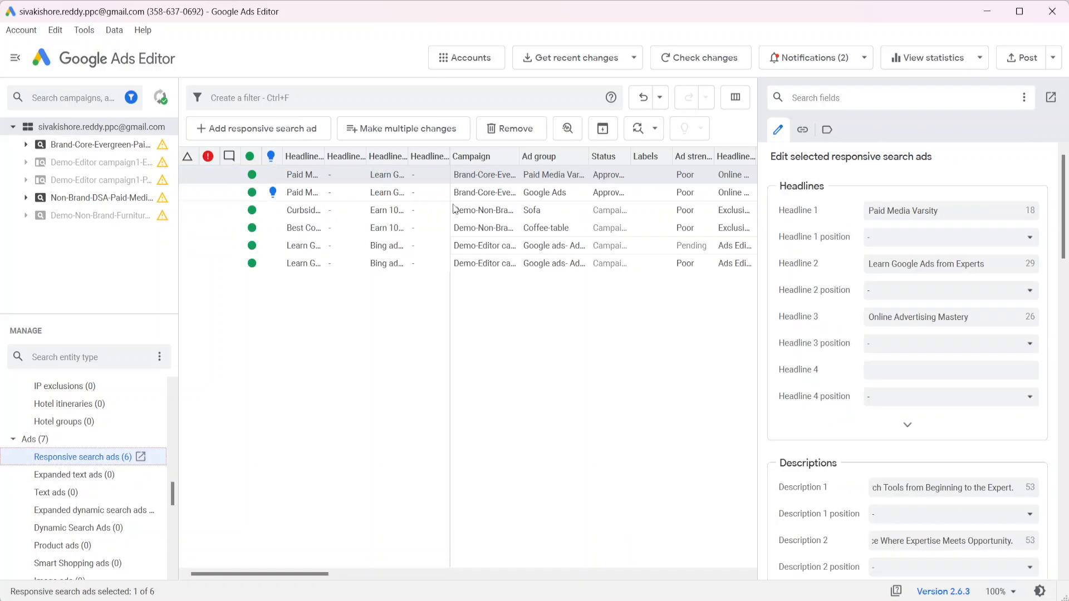
{"action": "left_click", "coordinate": [99, 146]}
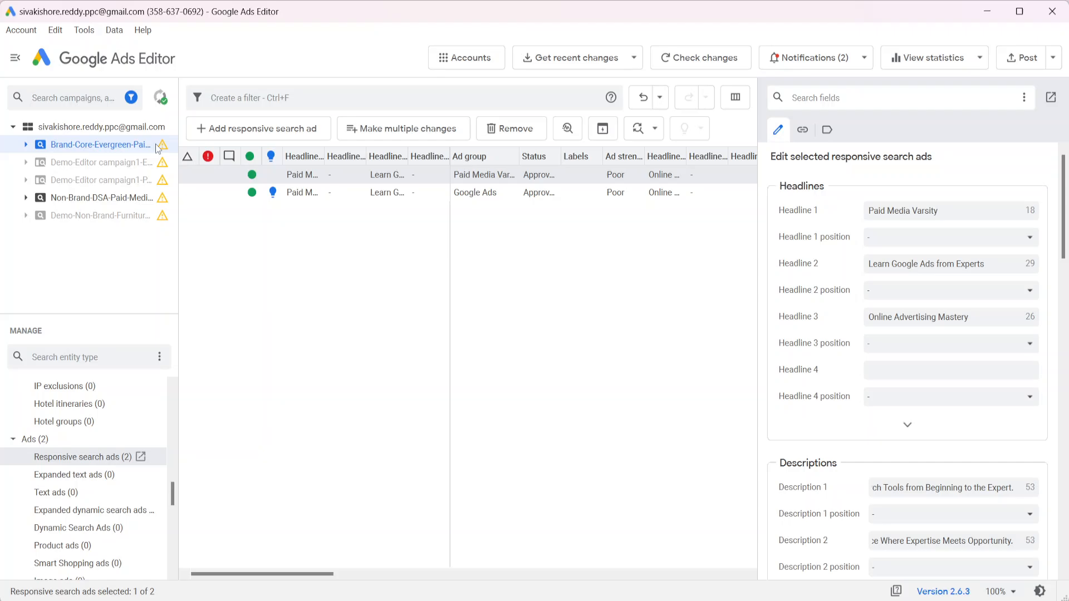
{"action": "left_click", "coordinate": [208, 178]}
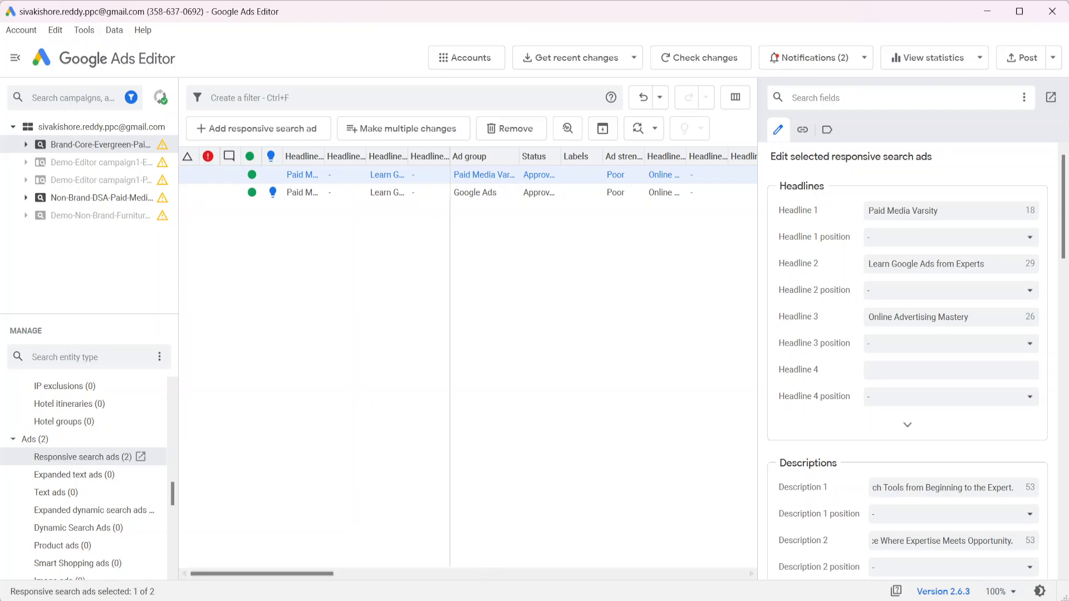
{"action": "left_click", "coordinate": [480, 600]}
{"action": "left_click", "coordinate": [398, 22]}
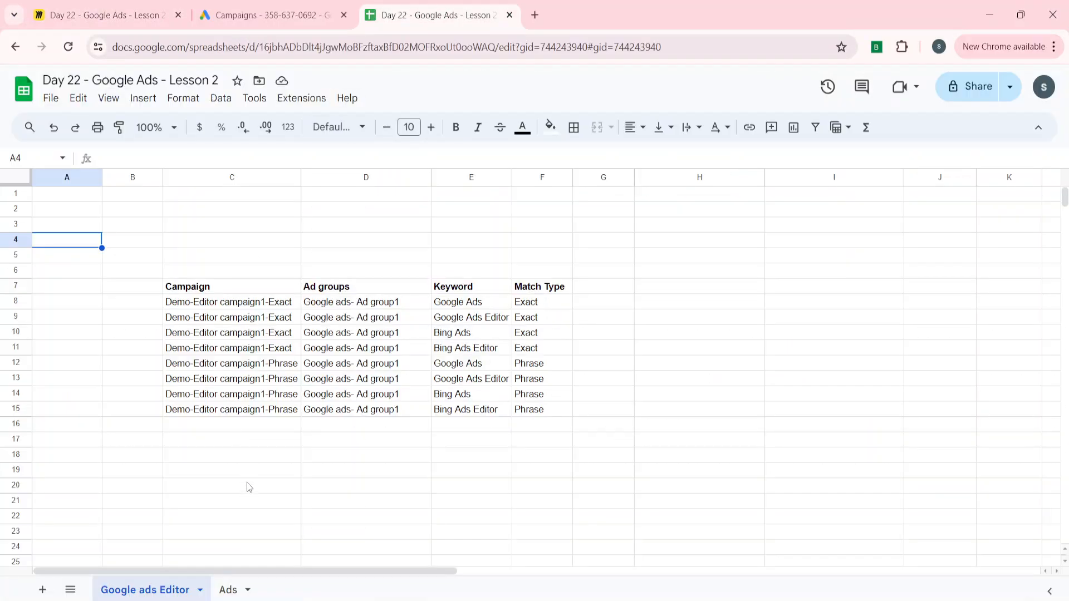
Add new sheet Sheet12 and paste the copied ad data starting at C2
{"action": "left_click", "coordinate": [43, 589]}
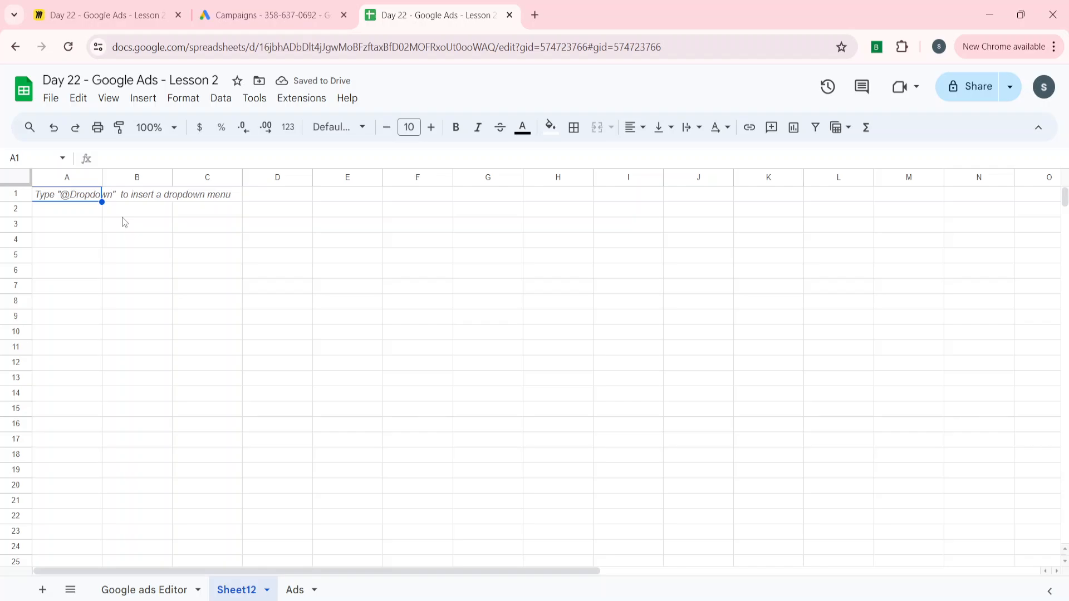
{"action": "left_click", "coordinate": [267, 15]}
{"action": "left_click", "coordinate": [424, 7]}
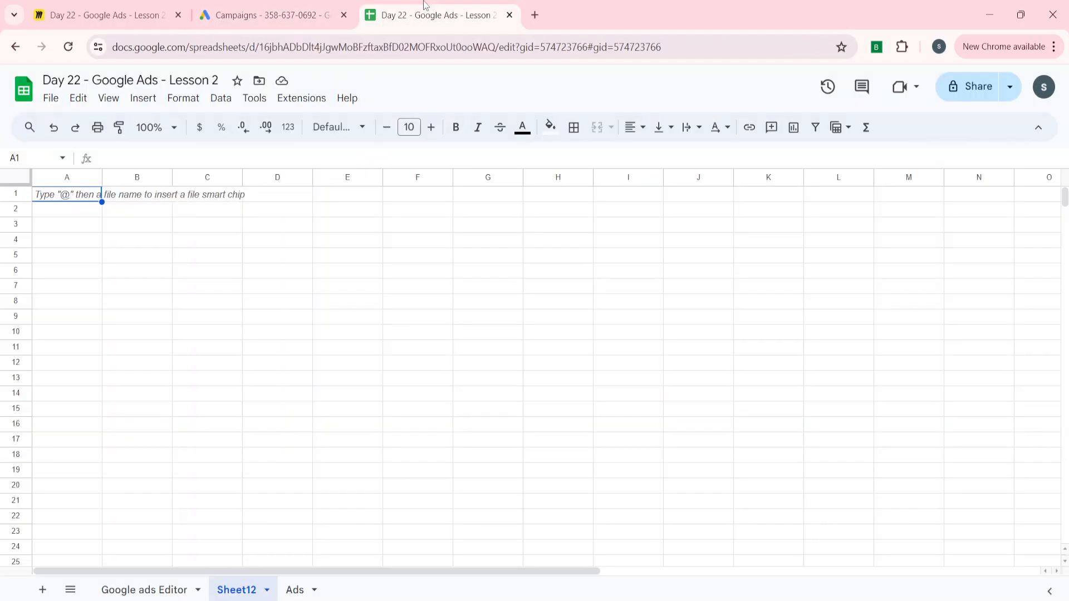
{"action": "left_click", "coordinate": [175, 215]}
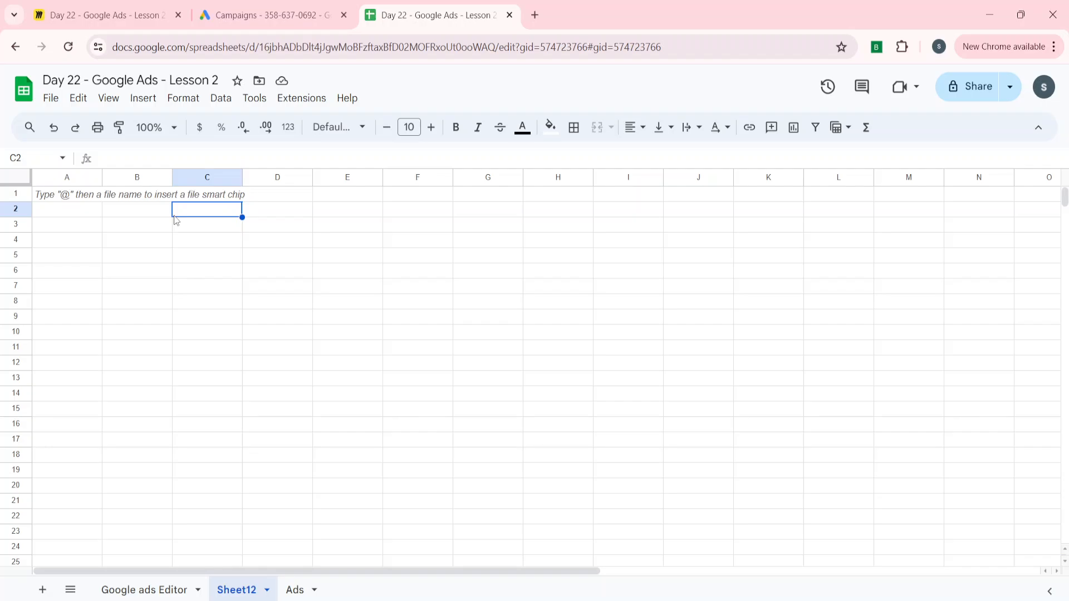
{"action": "key", "text": "ctrl+v"}
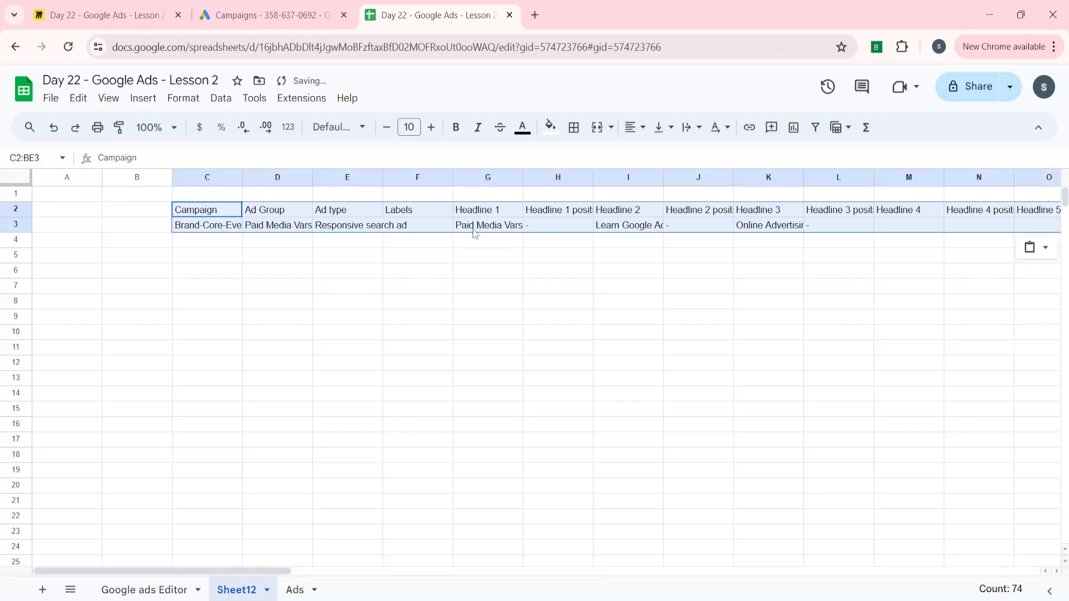
Locate the ad's Final URL cell, then open Google Search in a new tab
{"action": "scroll", "coordinate": [475, 233], "scroll_direction": "right", "scroll_amount": 3}
{"action": "left_click", "coordinate": [413, 228]}
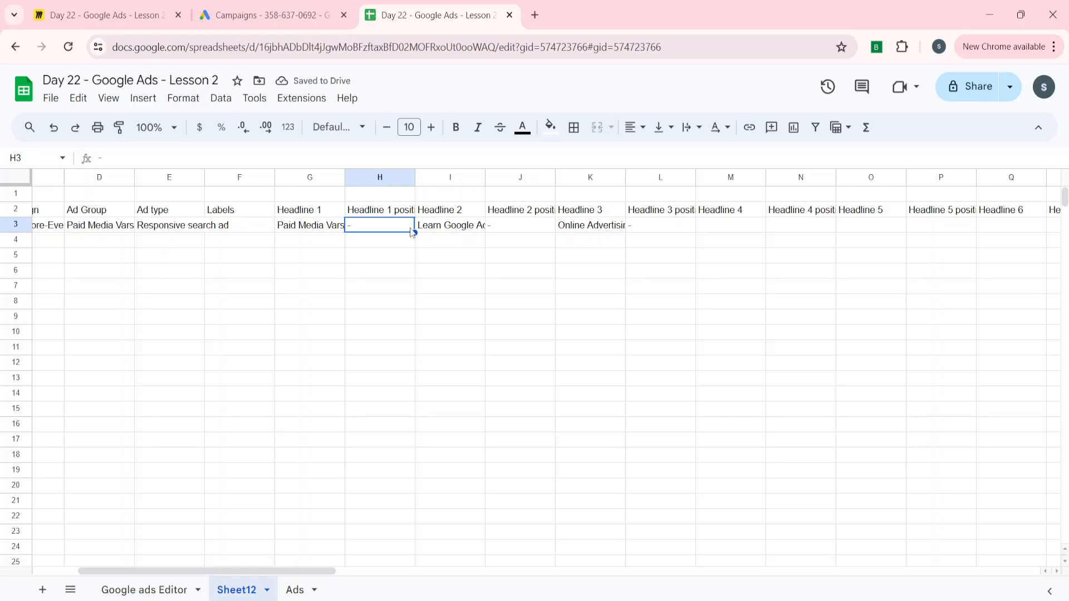
{"action": "key", "text": "Up"}
{"action": "key", "text": "ctrl+Right"}
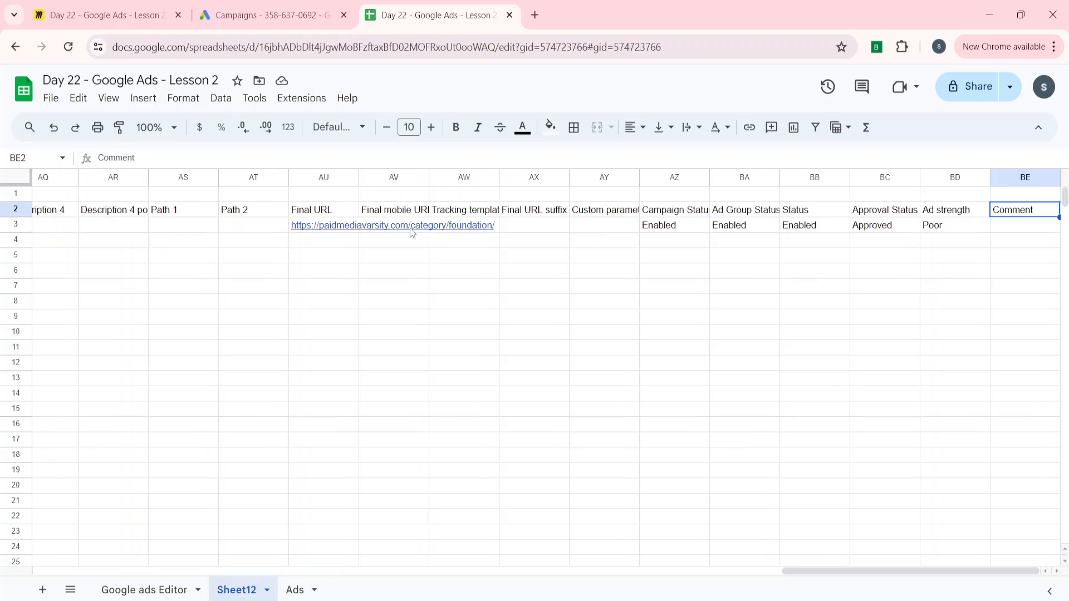
{"action": "key", "text": "Down"}
{"action": "key", "text": "Left"}
{"action": "key", "text": "Left"}
{"action": "key", "text": "Left"}
{"action": "key", "text": "Left"}
{"action": "key", "text": "Left"}
{"action": "key", "text": "Left"}
{"action": "key", "text": "Left"}
{"action": "key", "text": "Left"}
{"action": "key", "text": "Left"}
{"action": "key", "text": "Left"}
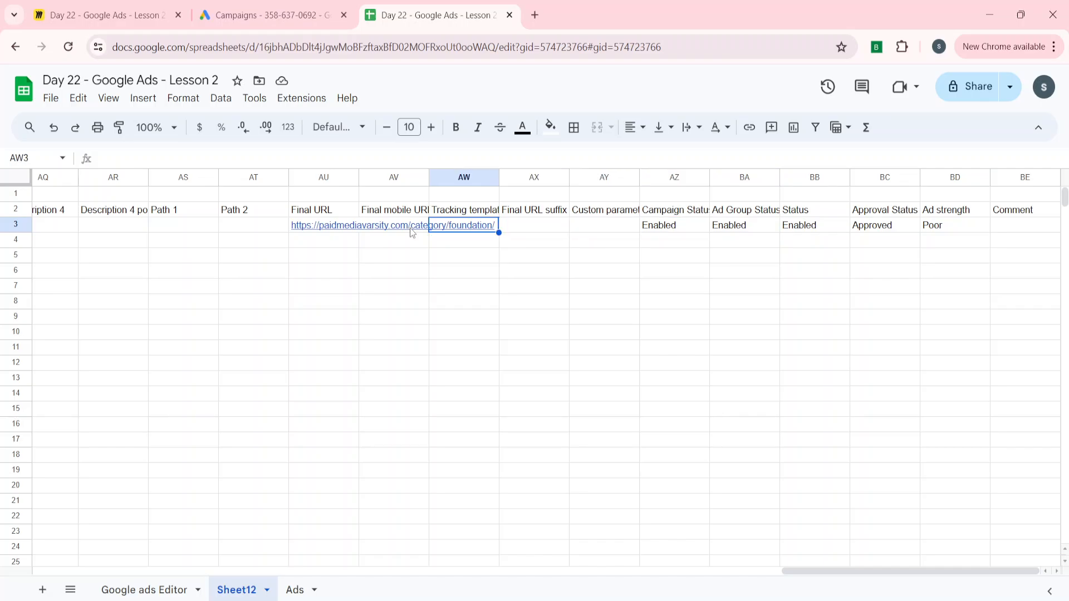
{"action": "left_click", "coordinate": [535, 15]}
{"action": "left_click", "coordinate": [393, 321]}
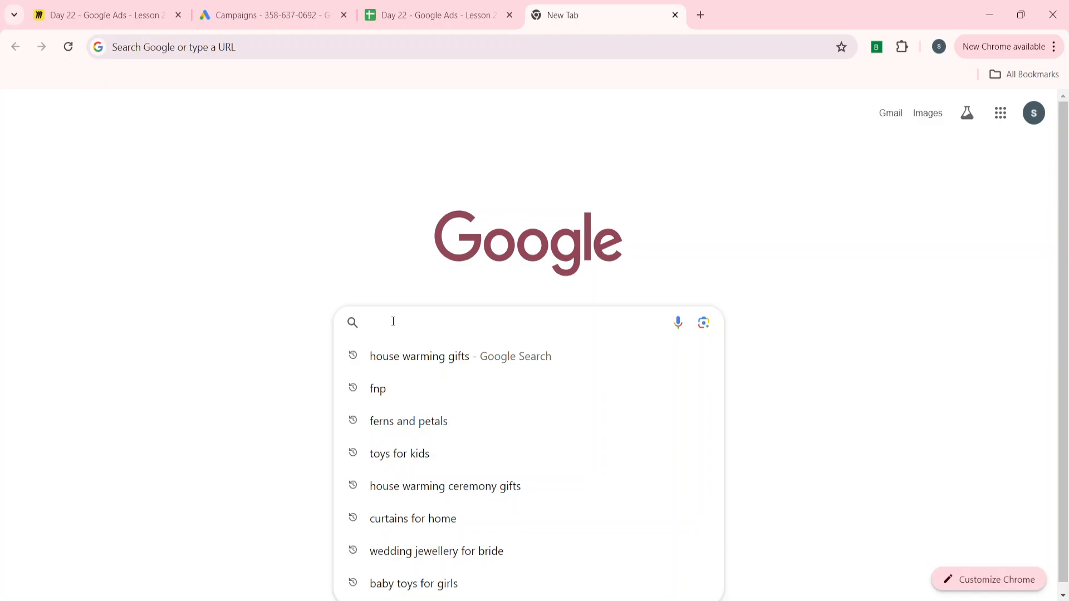
Search Google for 'paid media varsity' and open the Paid Media Varsity site
{"action": "type", "text": "pai"}
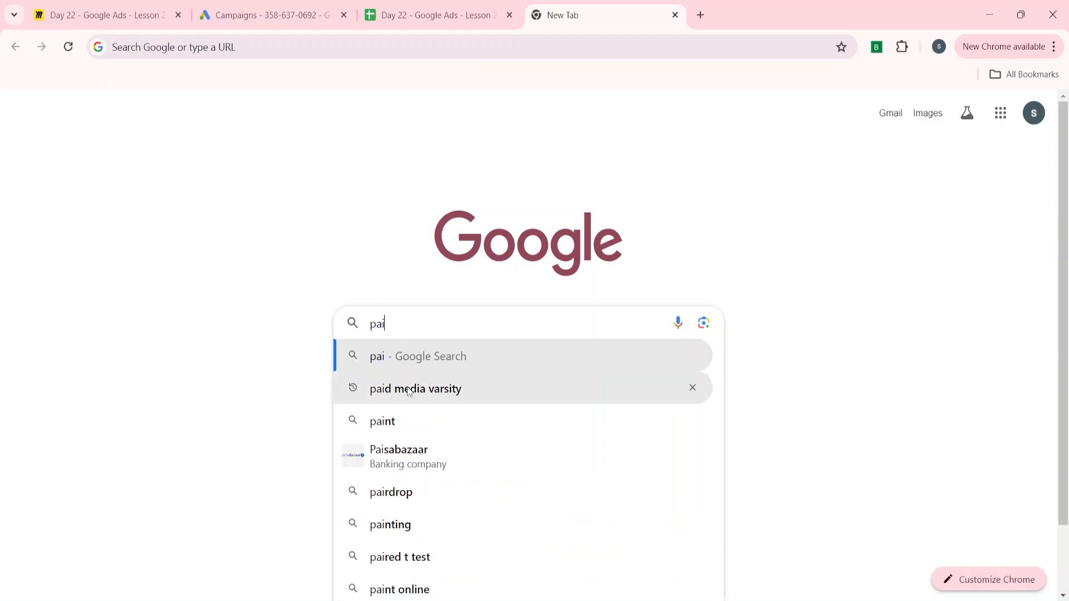
{"action": "left_click", "coordinate": [407, 389]}
{"action": "scroll", "coordinate": [196, 434], "scroll_direction": "down", "scroll_amount": 5}
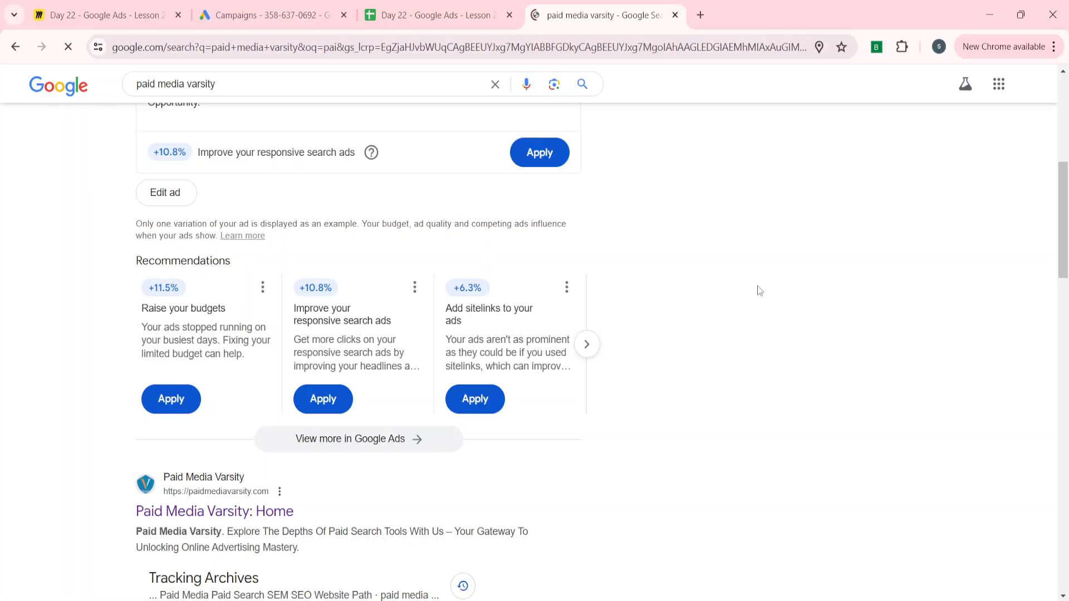
Select the paidmediavarsity.com homepage address and return to the Day 22 spreadsheet
{"action": "left_click", "coordinate": [461, 6]}
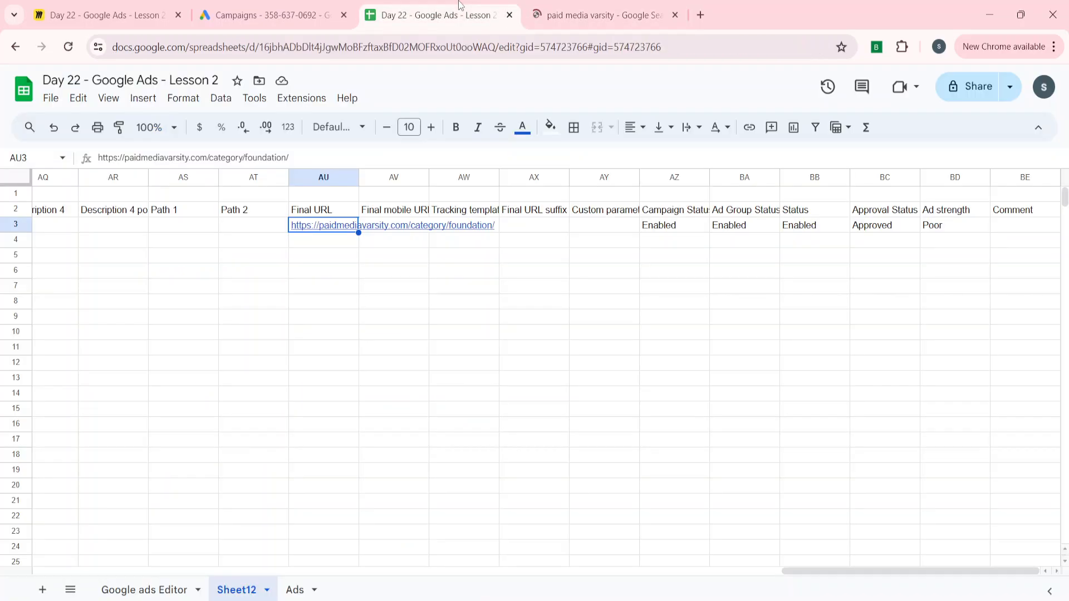
{"action": "left_click", "coordinate": [624, 6]}
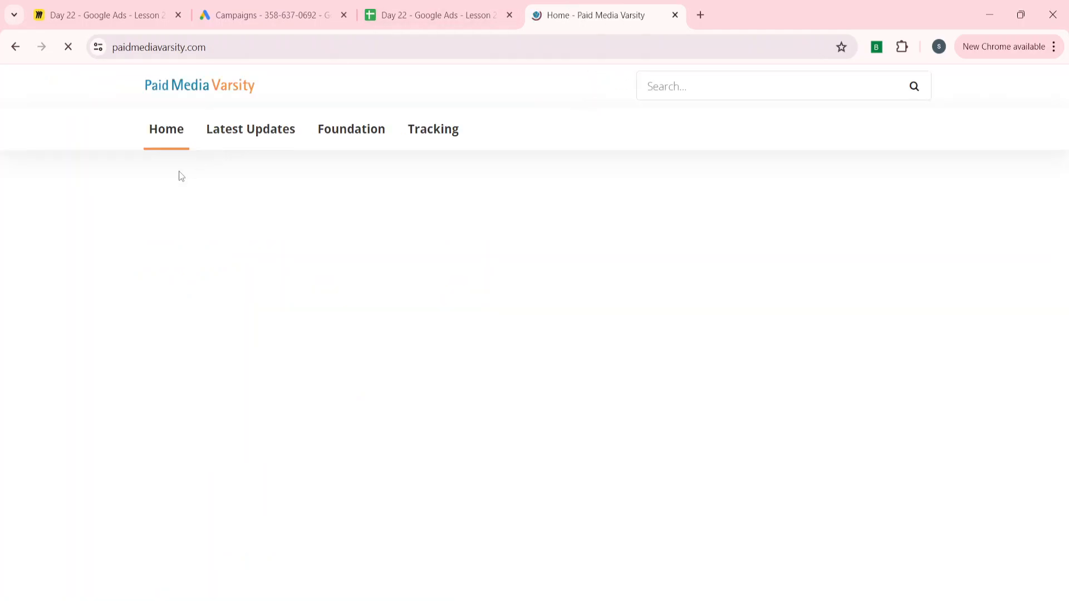
{"action": "left_click", "coordinate": [147, 45]}
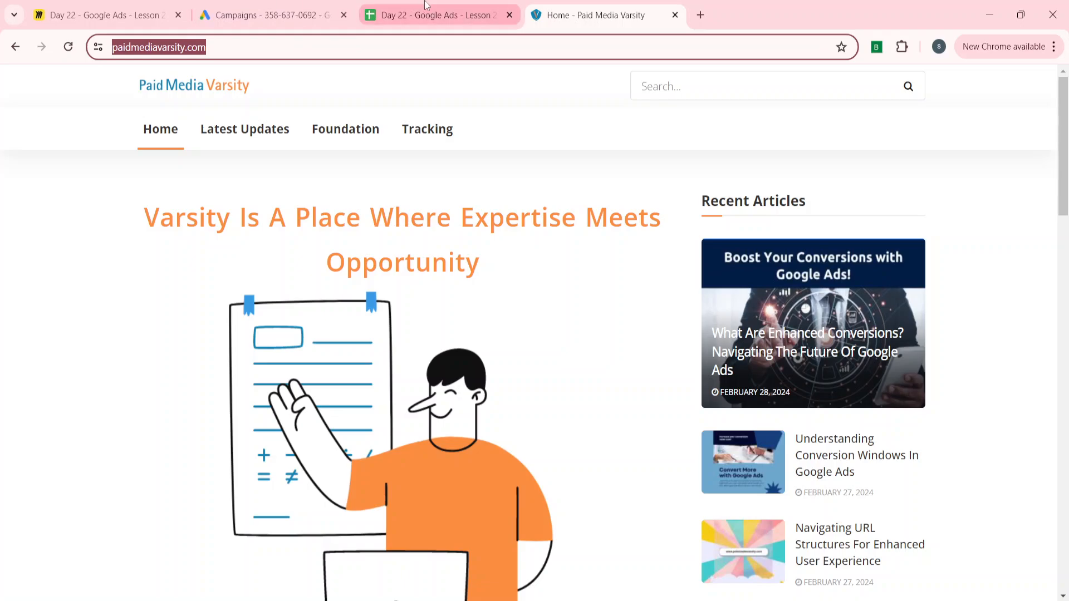
{"action": "left_click", "coordinate": [437, 15]}
{"action": "left_click", "coordinate": [246, 286]}
Copy the ad data range C2:BE3 including its header row
{"action": "key", "text": "ctrl+Up"}
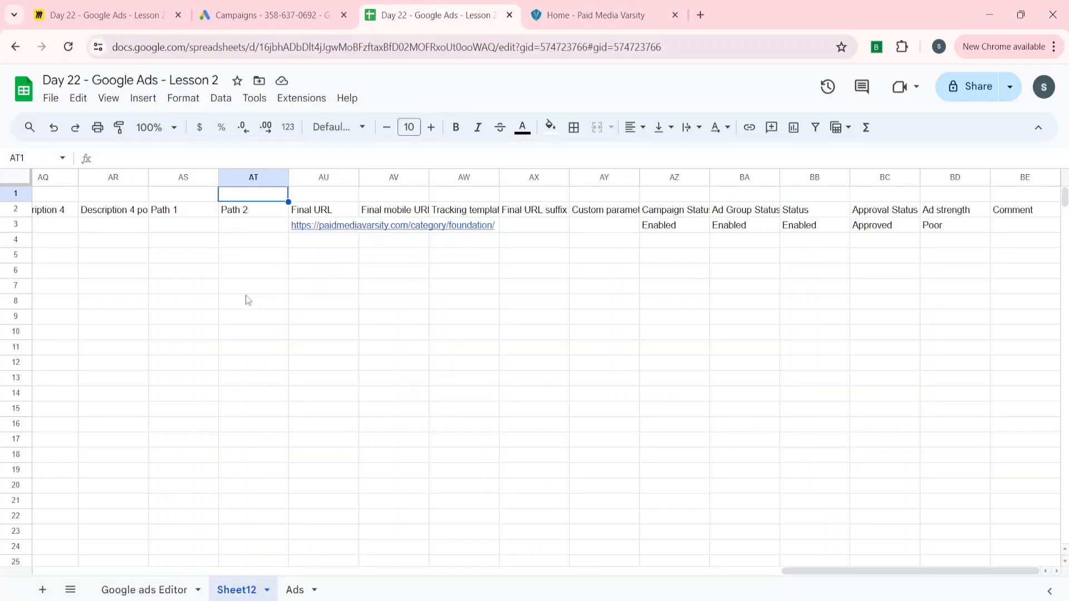
{"action": "key", "text": "ctrl+Left"}
{"action": "key", "text": "ctrl+shift+Right"}
{"action": "key", "text": "ctrl+shift+Down"}
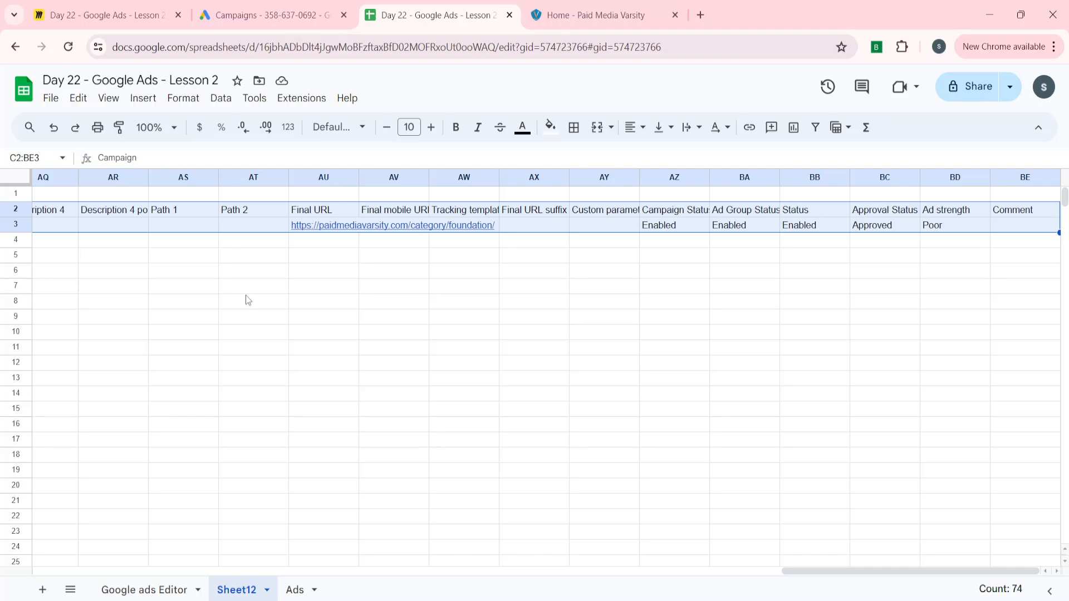
Paste the rows into Make multiple changes with 'My data includes columns', process, then revert the skipped result
{"action": "key", "text": "alt+Tab"}
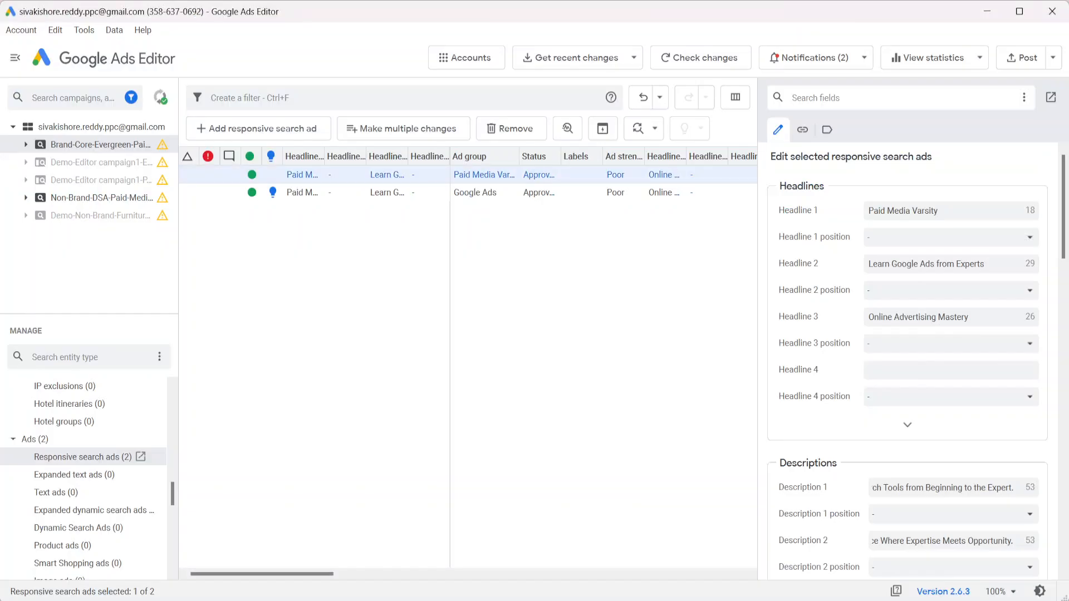
{"action": "left_click", "coordinate": [391, 129]}
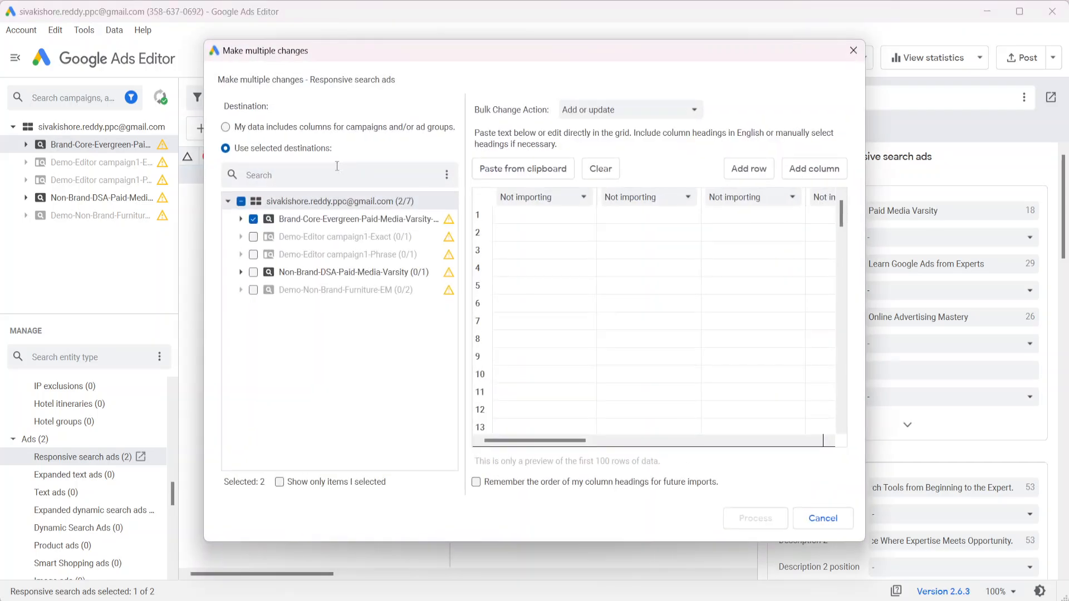
{"action": "left_click", "coordinate": [226, 127]}
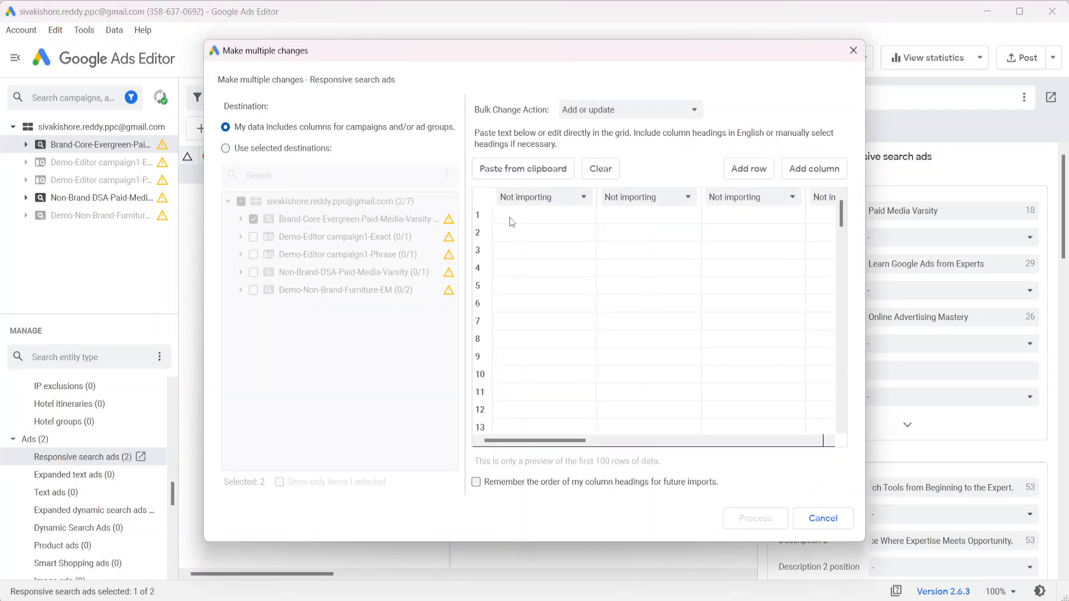
{"action": "left_click", "coordinate": [511, 219]}
{"action": "key", "text": "ctrl+v"}
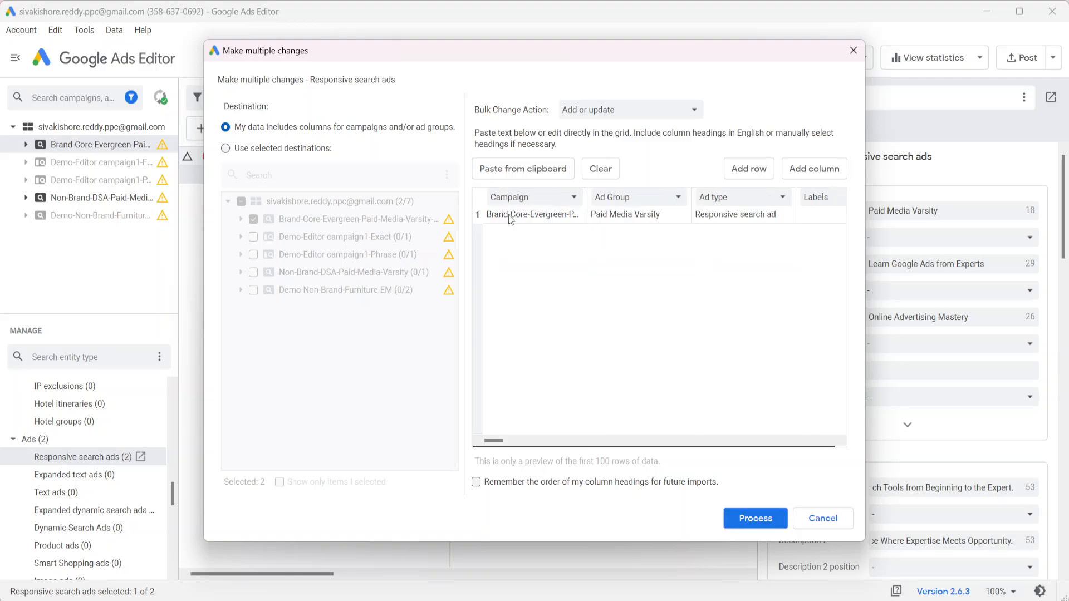
{"action": "left_click", "coordinate": [747, 519]}
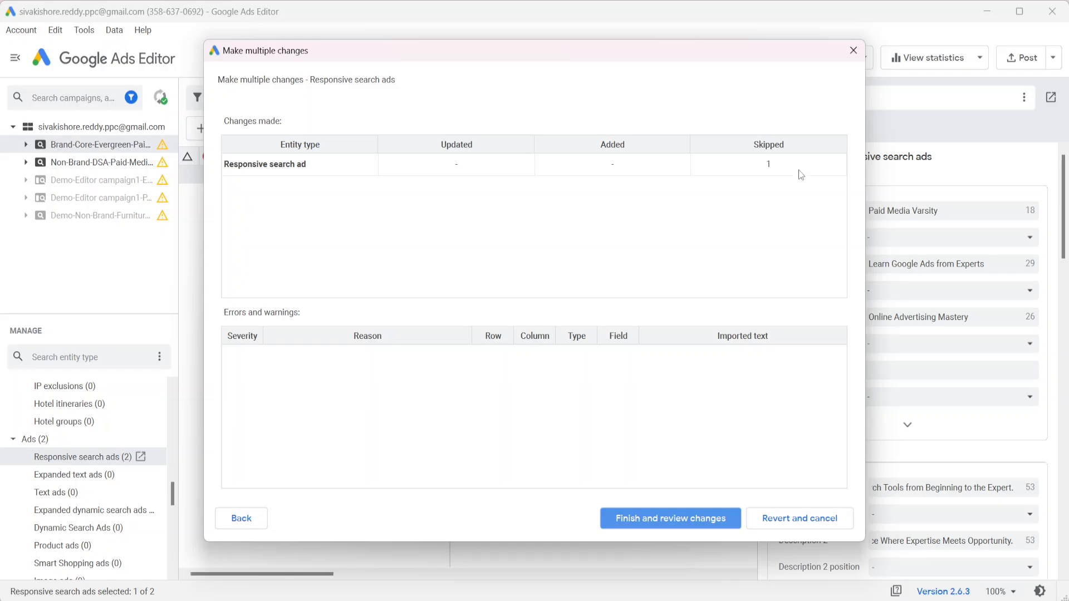
{"action": "left_click", "coordinate": [784, 519]}
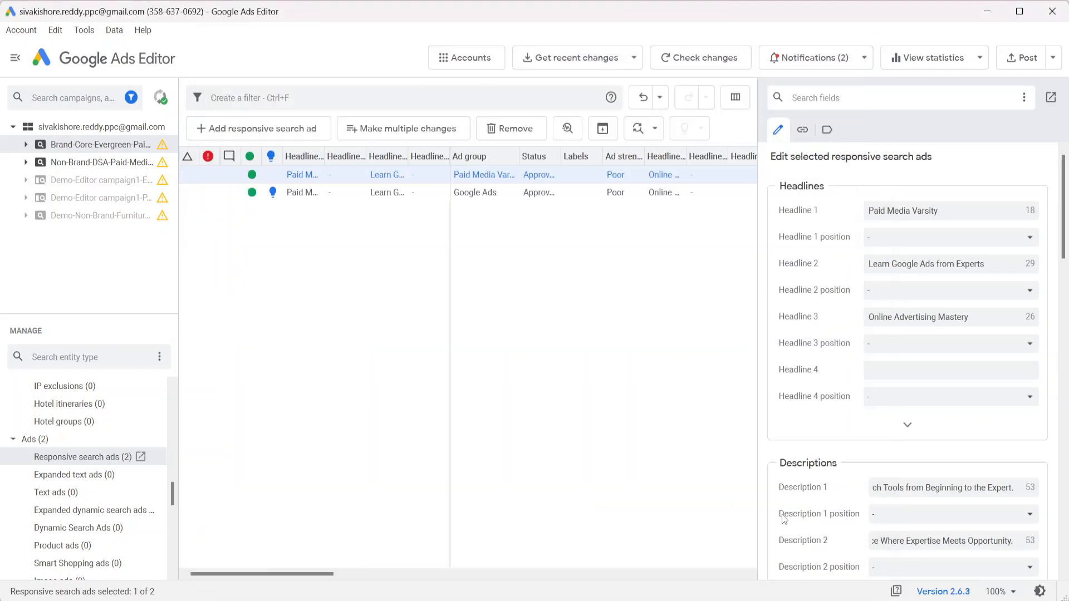
{"action": "left_click", "coordinate": [520, 440]}
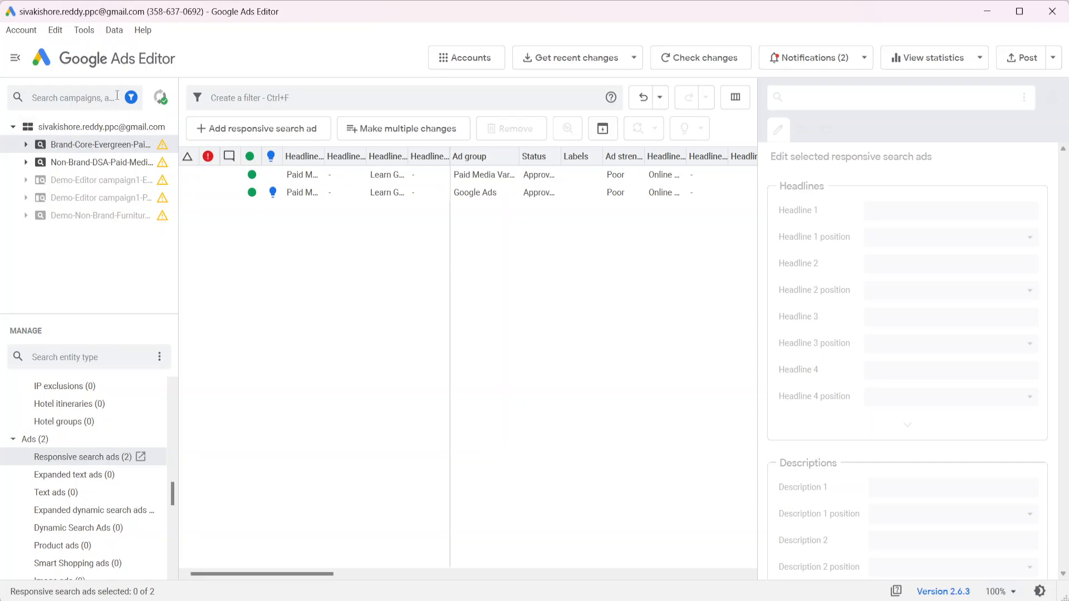
{"action": "left_click", "coordinate": [84, 30]}
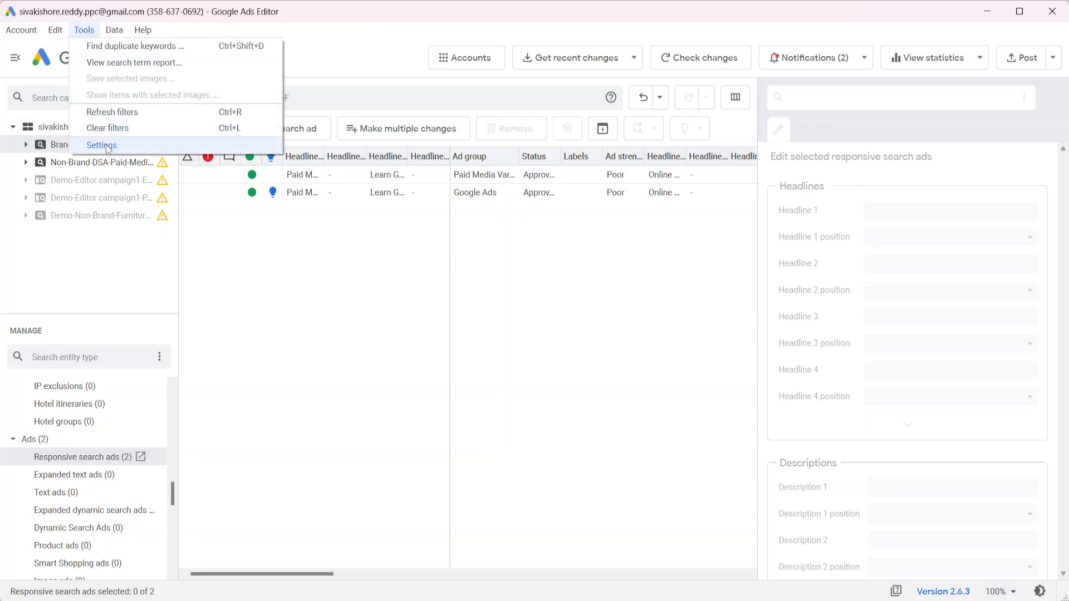
{"action": "left_click", "coordinate": [103, 145]}
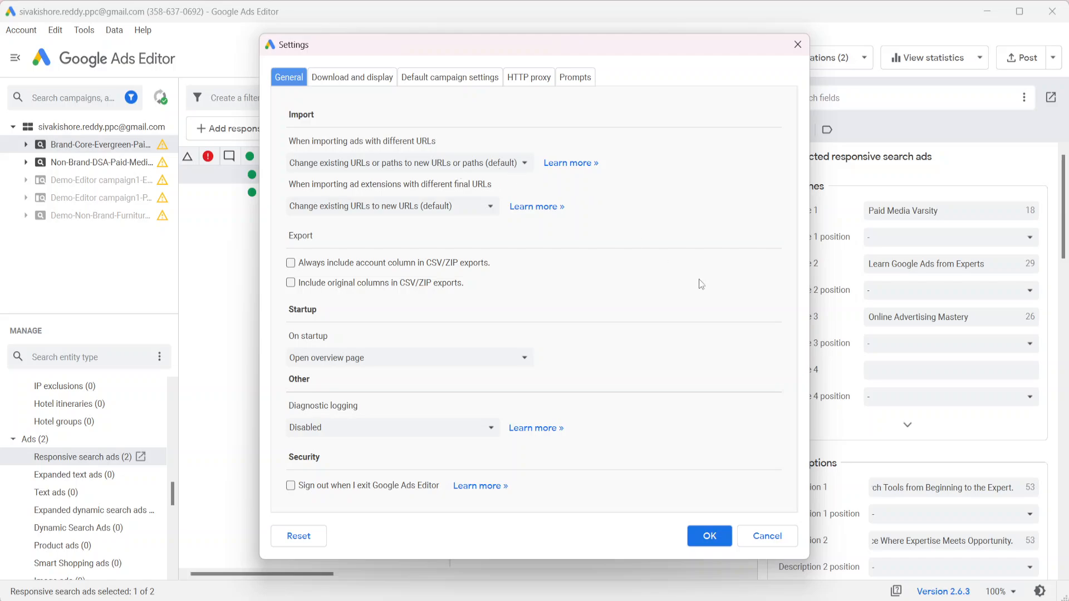
{"action": "left_click", "coordinate": [768, 536]}
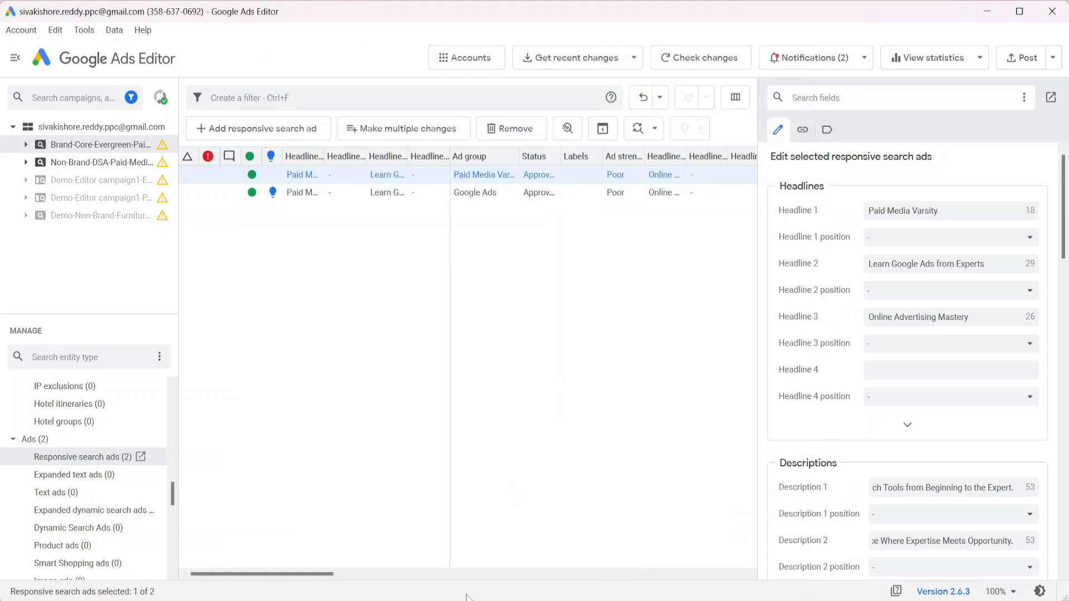
{"action": "key", "text": "alt+Tab"}
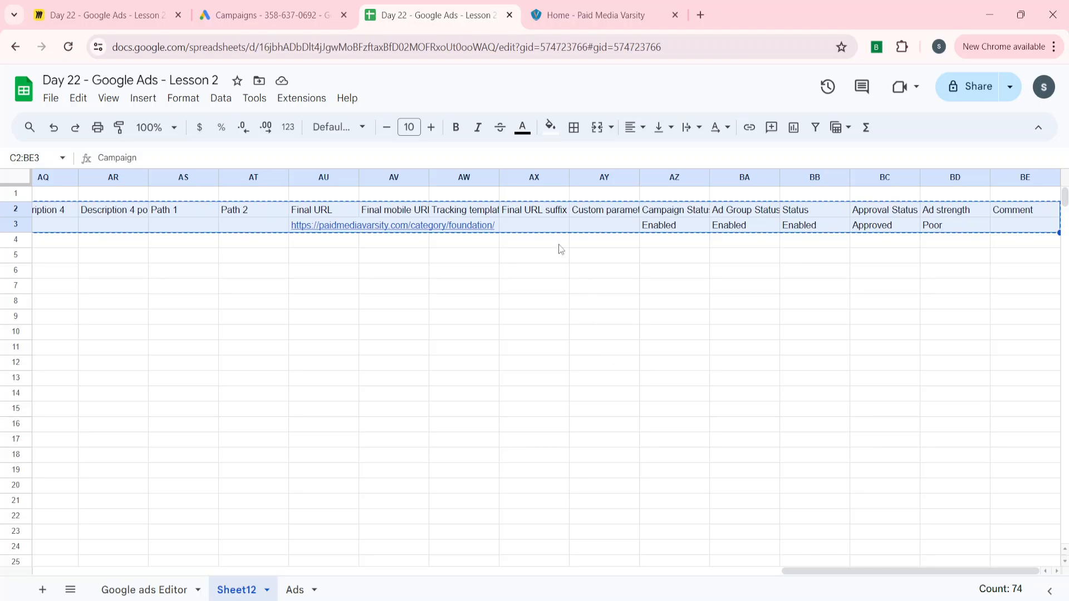
{"action": "key", "text": "Left"}
{"action": "key", "text": "Down"}
{"action": "key", "text": "Right"}
{"action": "key", "text": "Up"}
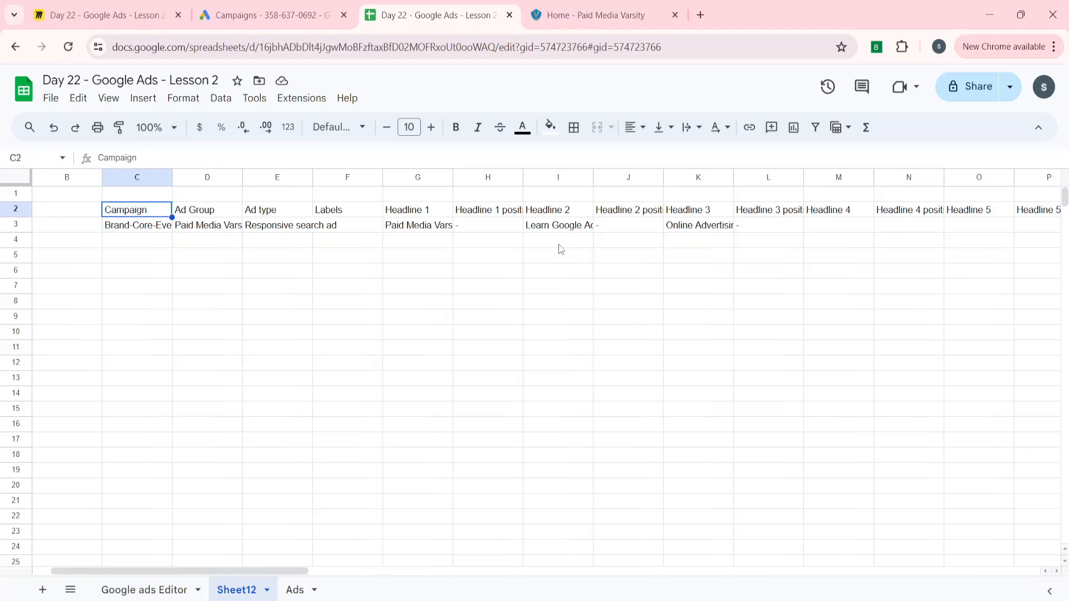
{"action": "key", "text": "ctrl+Right"}
{"action": "key", "text": "Left"}
{"action": "key", "text": "Left"}
{"action": "key", "text": "Left"}
{"action": "key", "text": "Left"}
{"action": "key", "text": "Left"}
{"action": "key", "text": "Left"}
{"action": "key", "text": "Left"}
{"action": "key", "text": "Left"}
{"action": "key", "text": "Left"}
{"action": "key", "text": "Left"}
{"action": "key", "text": "Down"}
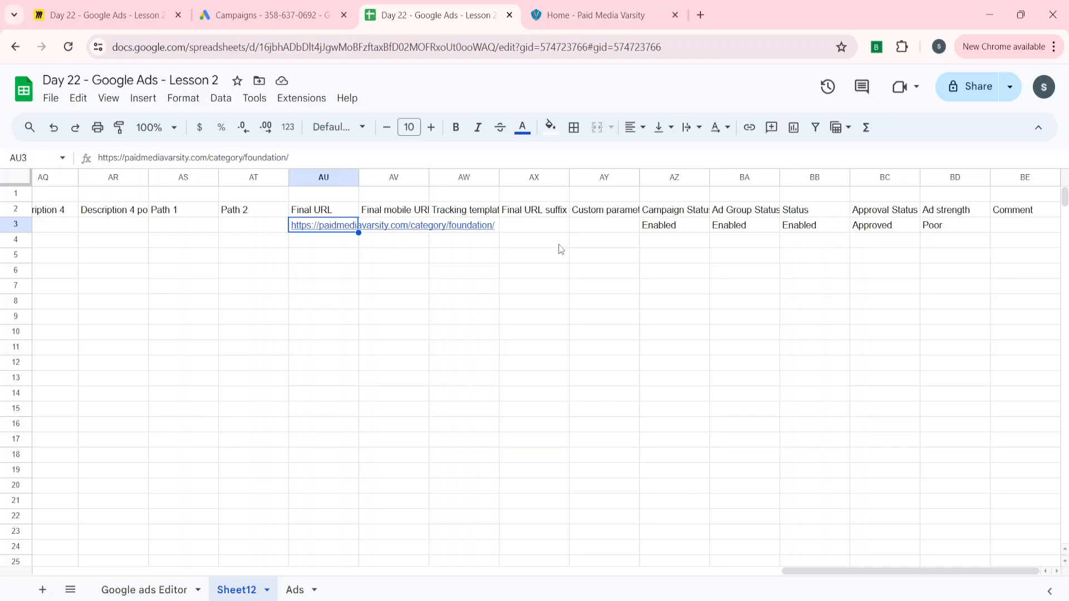
{"action": "key", "text": "ctrl+Tab"}
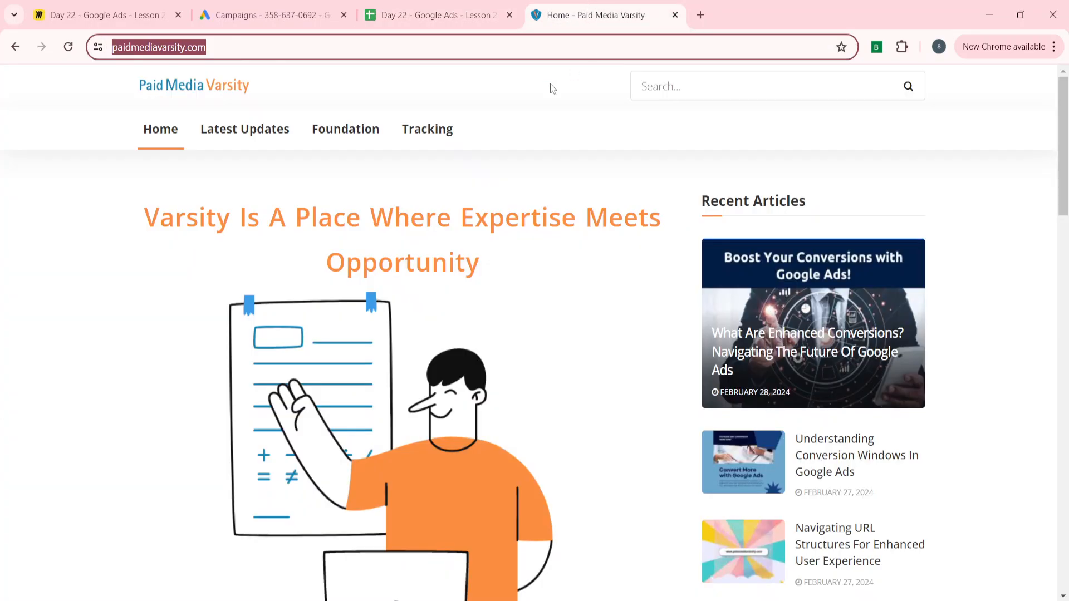
{"action": "key", "text": "ctrl+shift+Tab"}
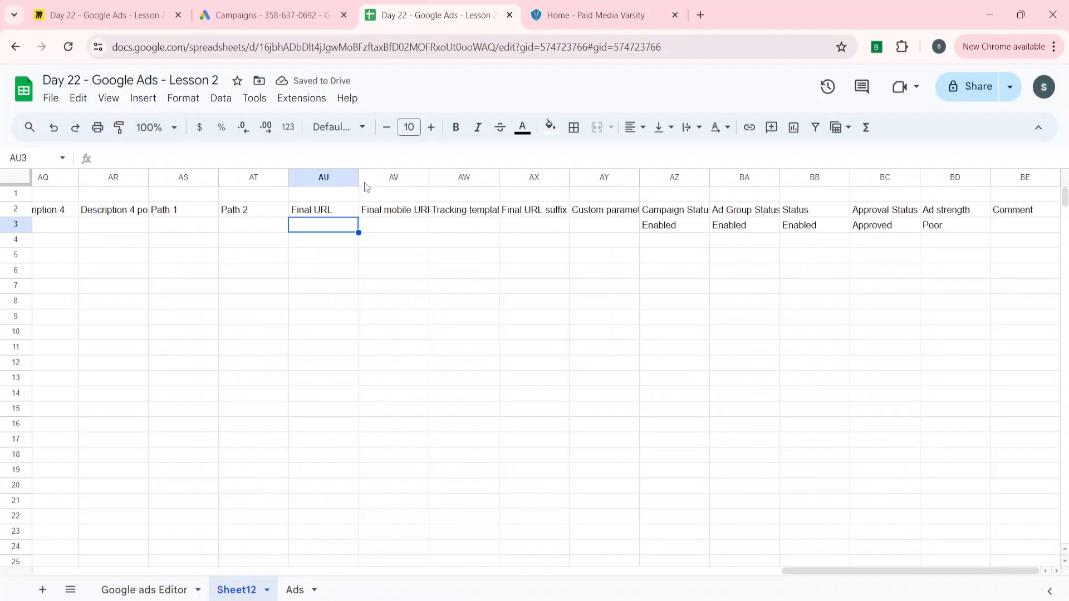
{"action": "type", "text": "https://paidmediavarsity.com/"}
Copy the updated ad range C2:BE3 with its headers
{"action": "key", "text": "Up"}
{"action": "key", "text": "ctrl+Left"}
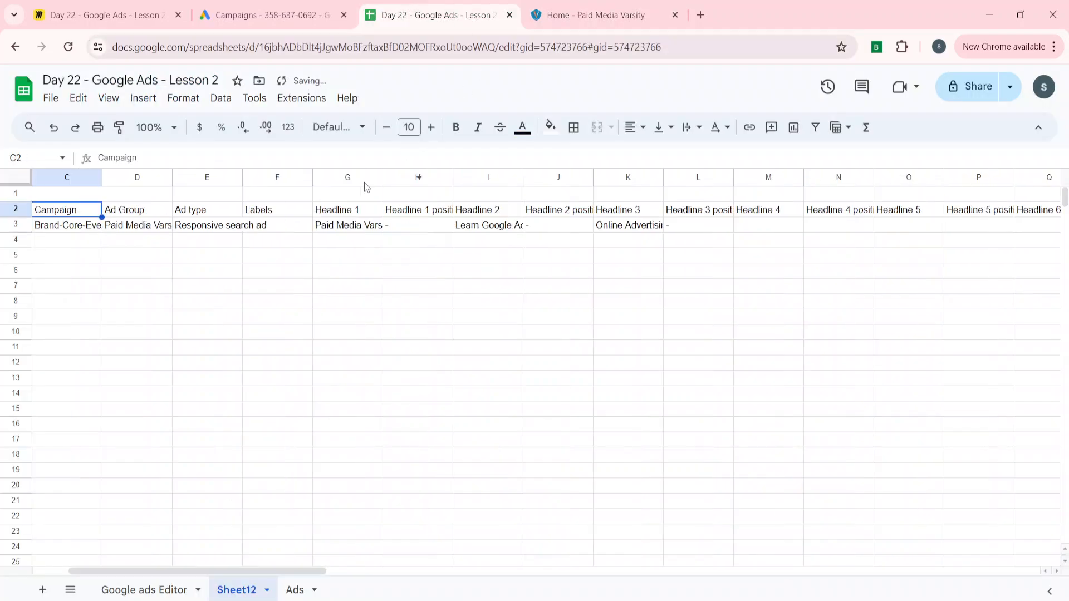
{"action": "key", "text": "ctrl+shift+Right"}
{"action": "key", "text": "ctrl+shift+Down"}
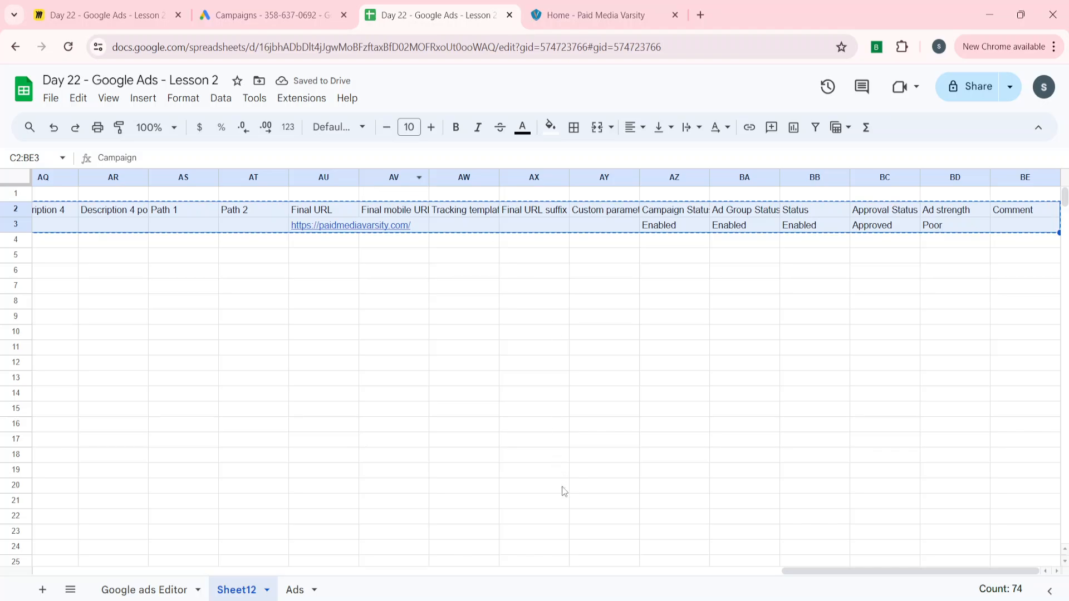
{"action": "key", "text": "alt+Tab"}
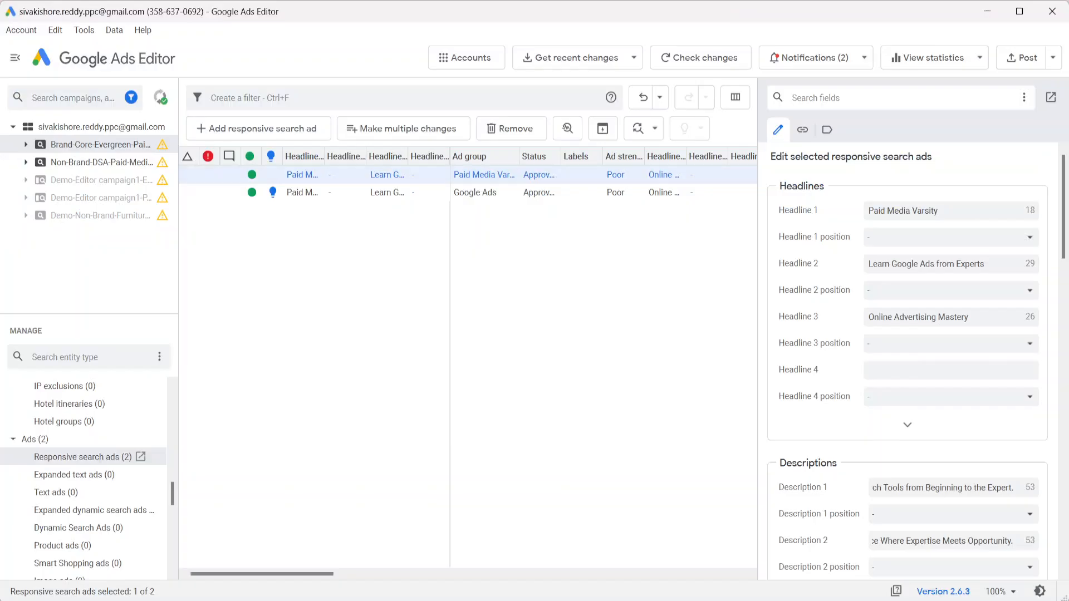
Bulk-import the updated ad row via Make multiple changes, process it, and review the changes
{"action": "left_click", "coordinate": [404, 131]}
{"action": "left_click", "coordinate": [240, 127]}
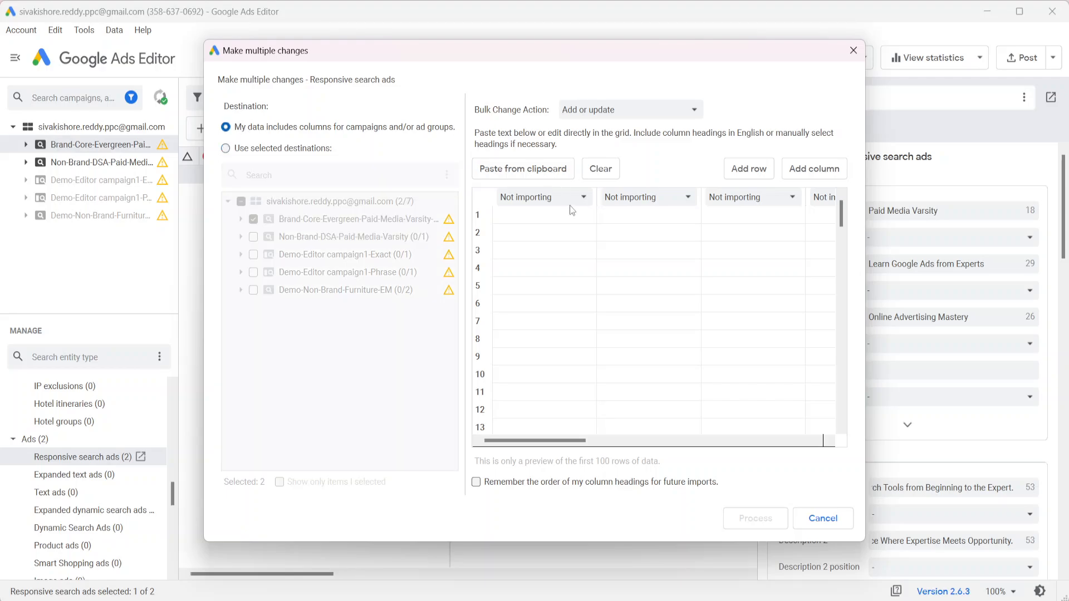
{"action": "key", "text": "ctrl+v"}
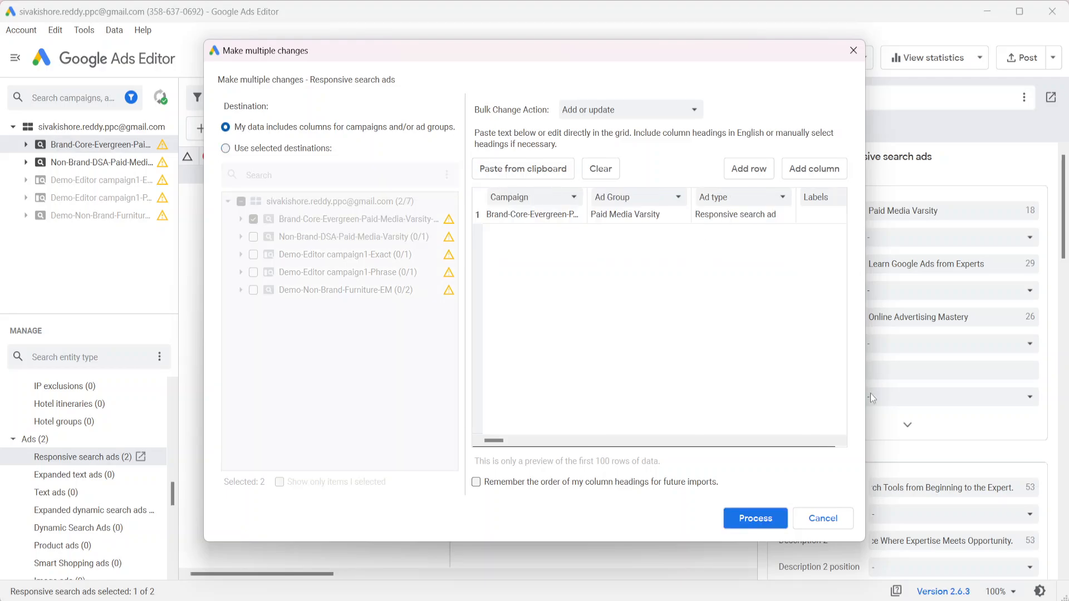
{"action": "left_click", "coordinate": [769, 521]}
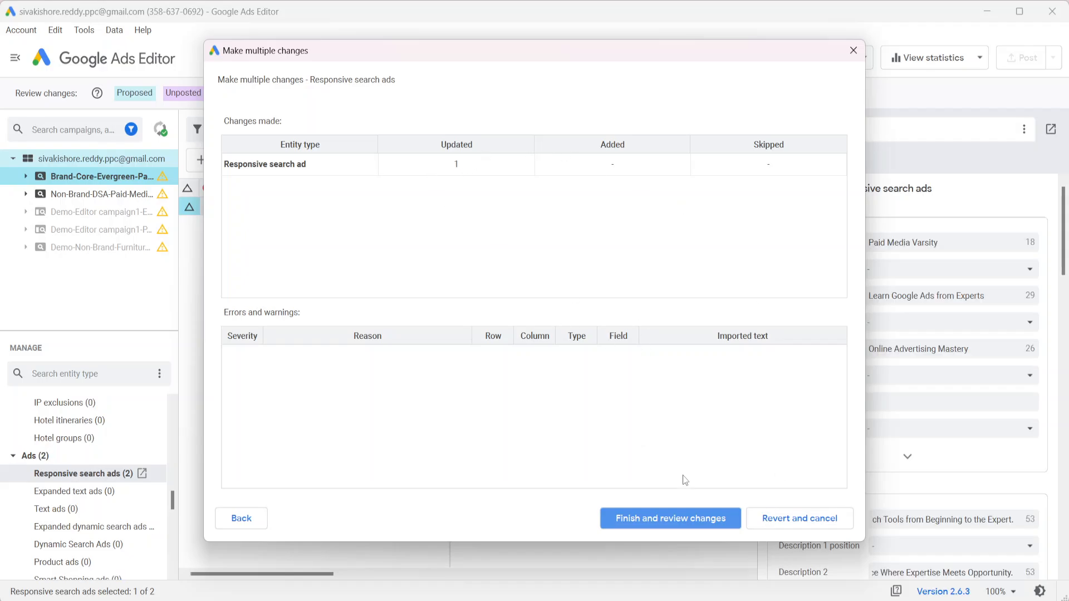
{"action": "left_click", "coordinate": [683, 526]}
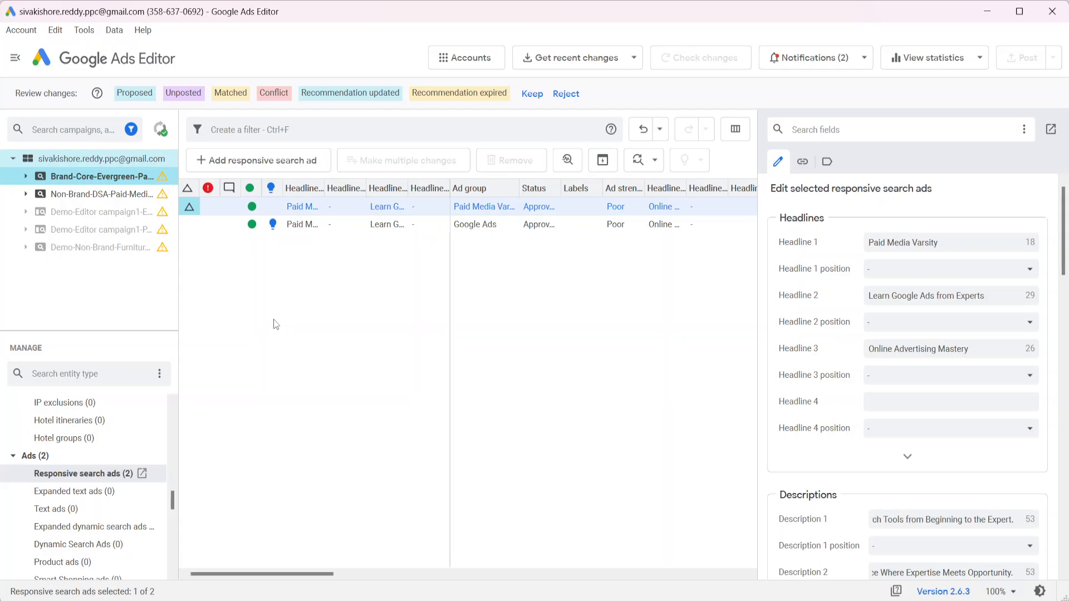
Revert the proposed update to the campaign's first responsive search ad
{"action": "left_click", "coordinate": [319, 324]}
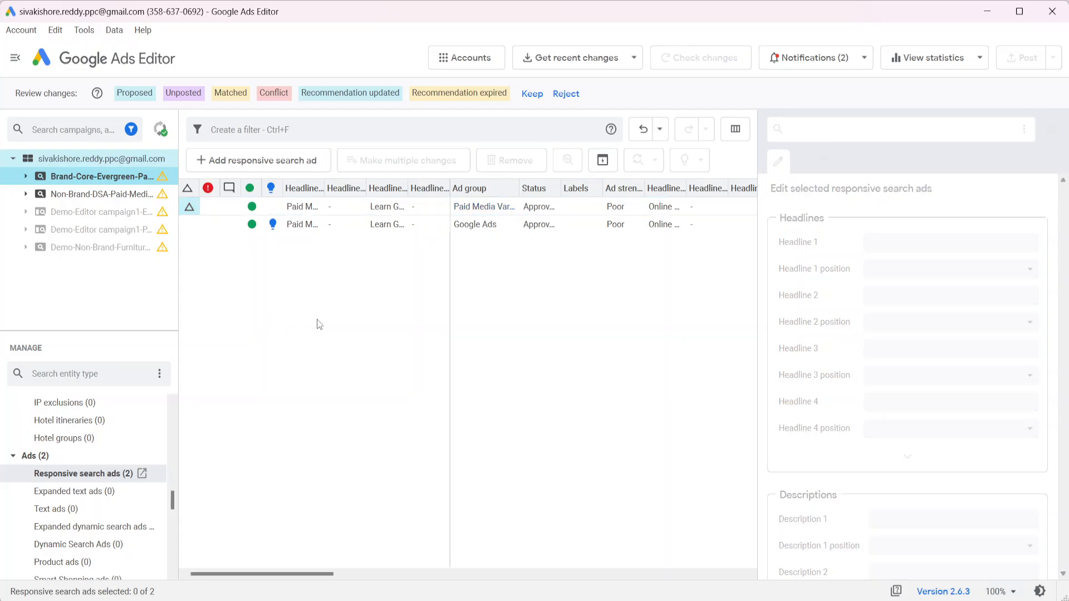
{"action": "right_click", "coordinate": [221, 212]}
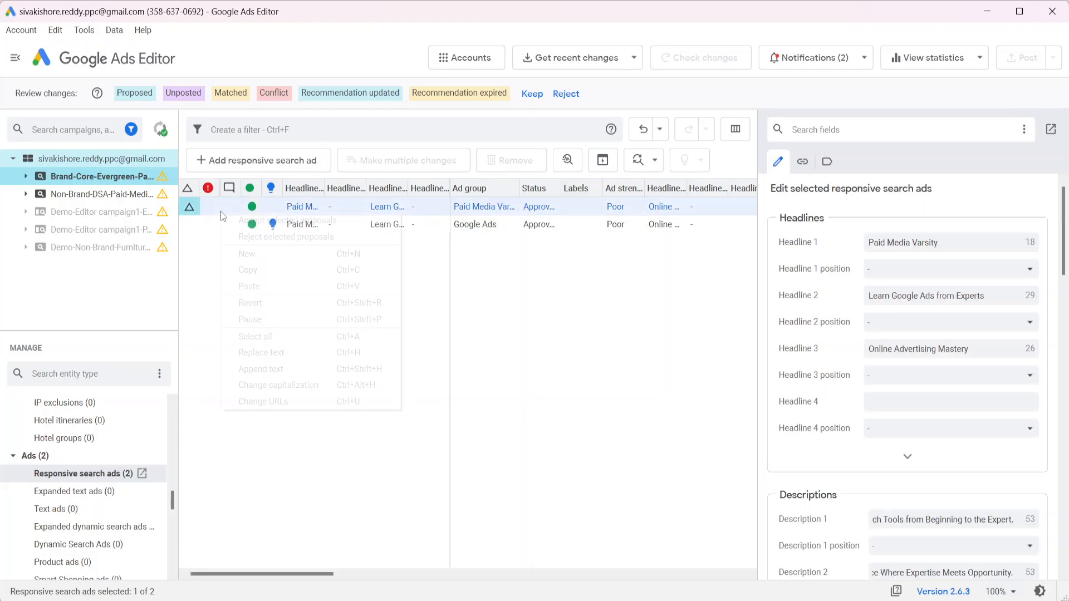
{"action": "left_click", "coordinate": [256, 306]}
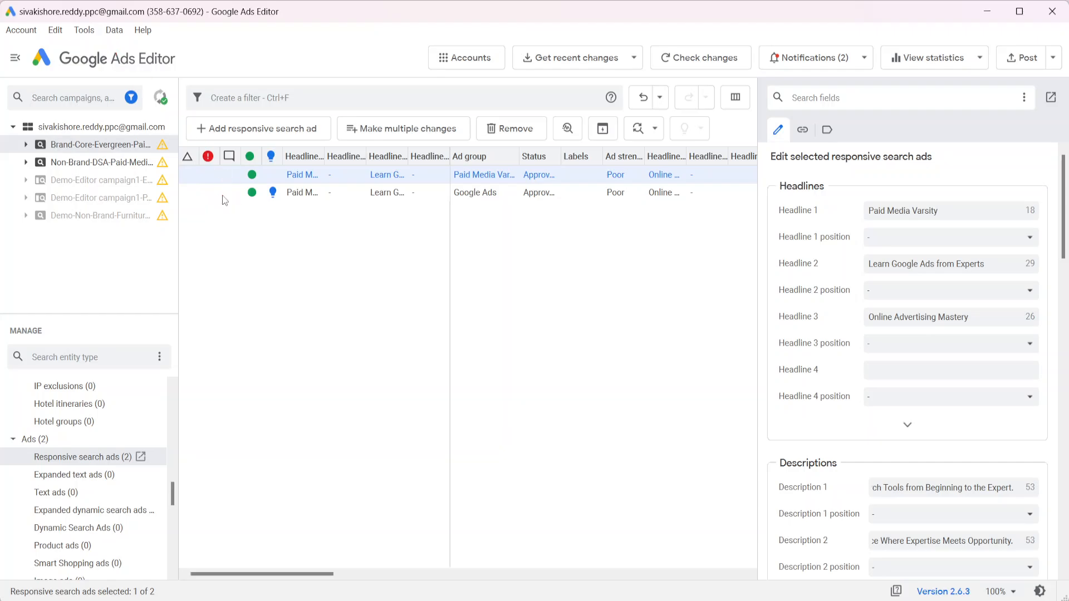
{"action": "left_click", "coordinate": [82, 30]}
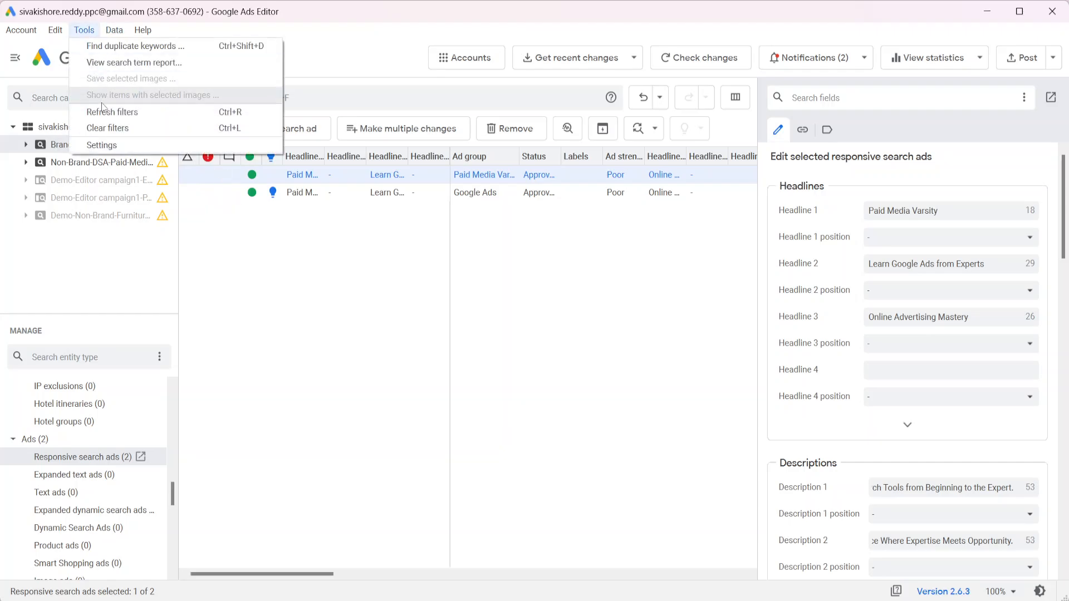
Set imports to 'Create new ad if display URL, or final URL, or path is different' and save
{"action": "left_click", "coordinate": [104, 145]}
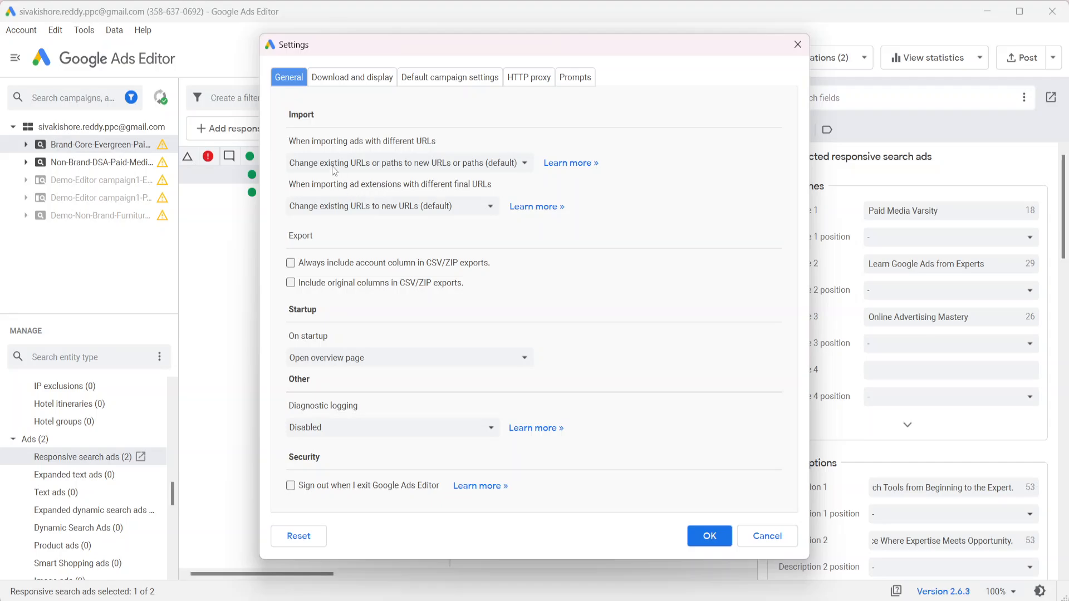
{"action": "left_click", "coordinate": [326, 161]}
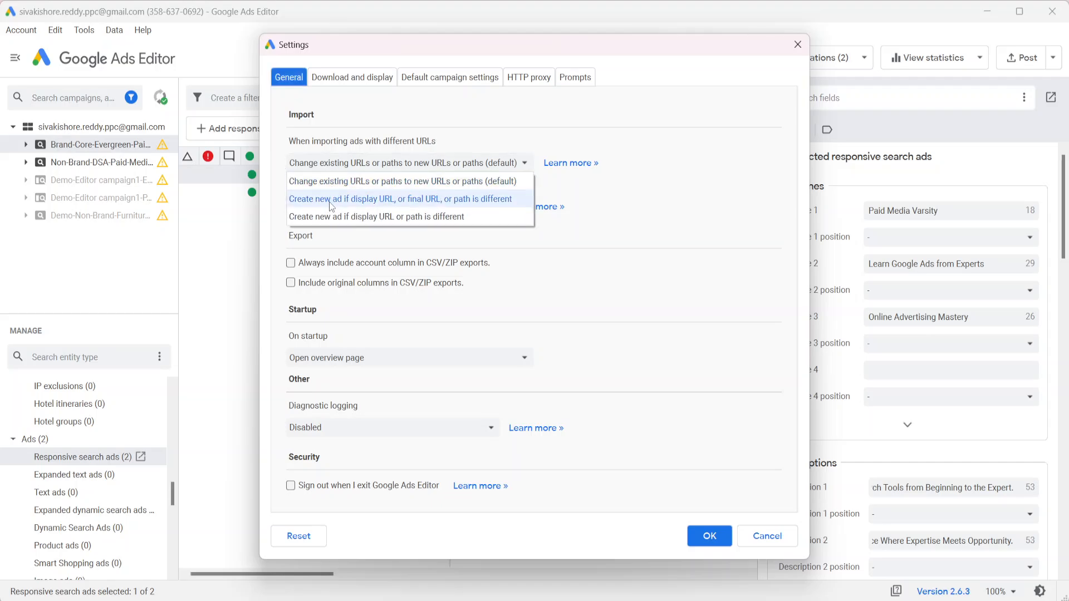
{"action": "left_click", "coordinate": [401, 199]}
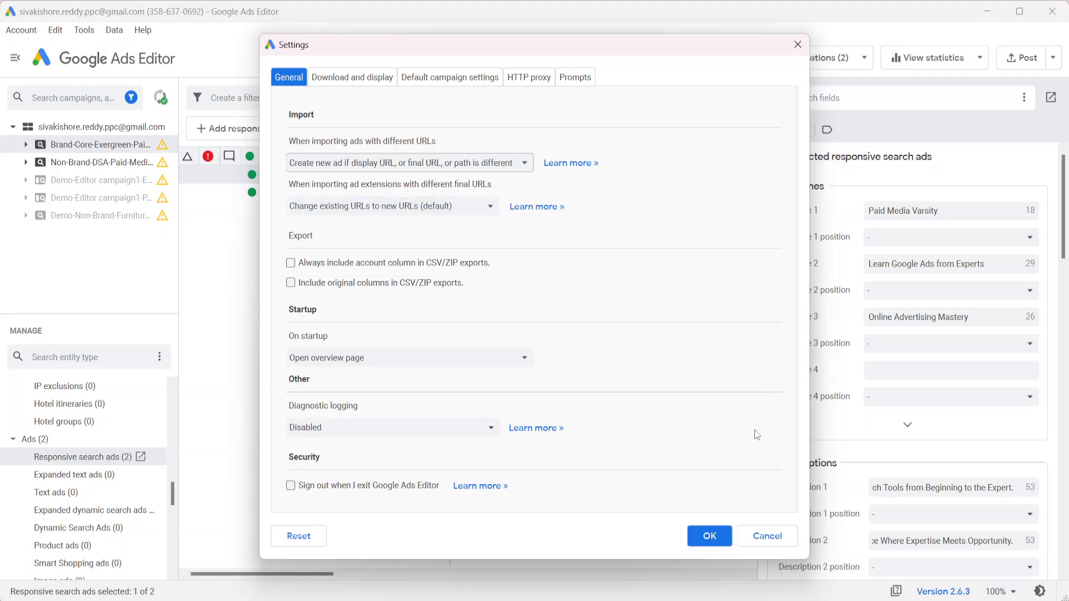
{"action": "left_click", "coordinate": [710, 538]}
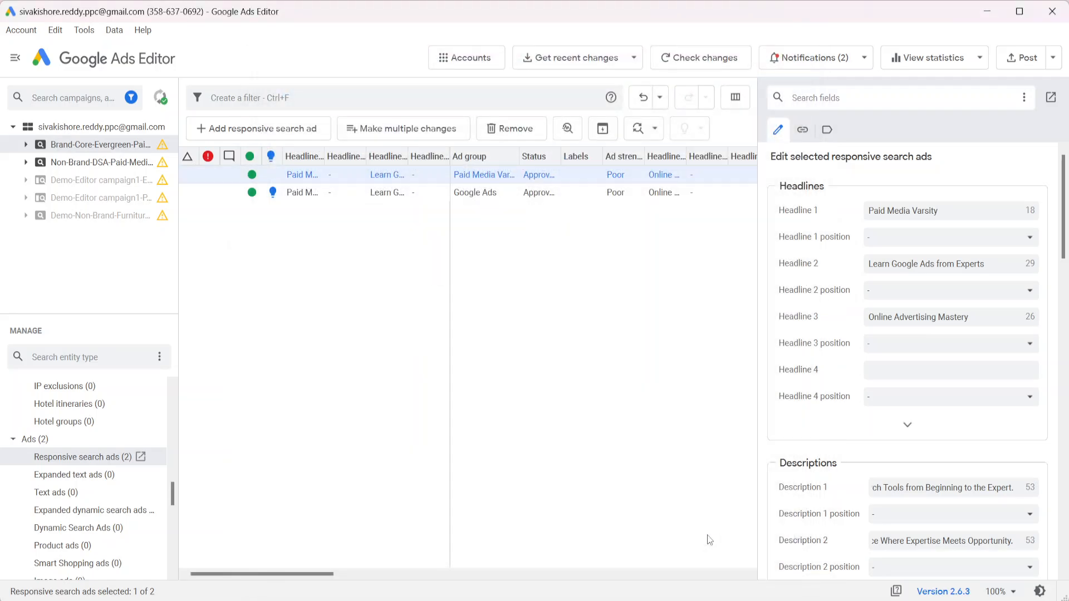
{"action": "mouse_move", "coordinate": [484, 599]}
{"action": "left_click", "coordinate": [520, 509]}
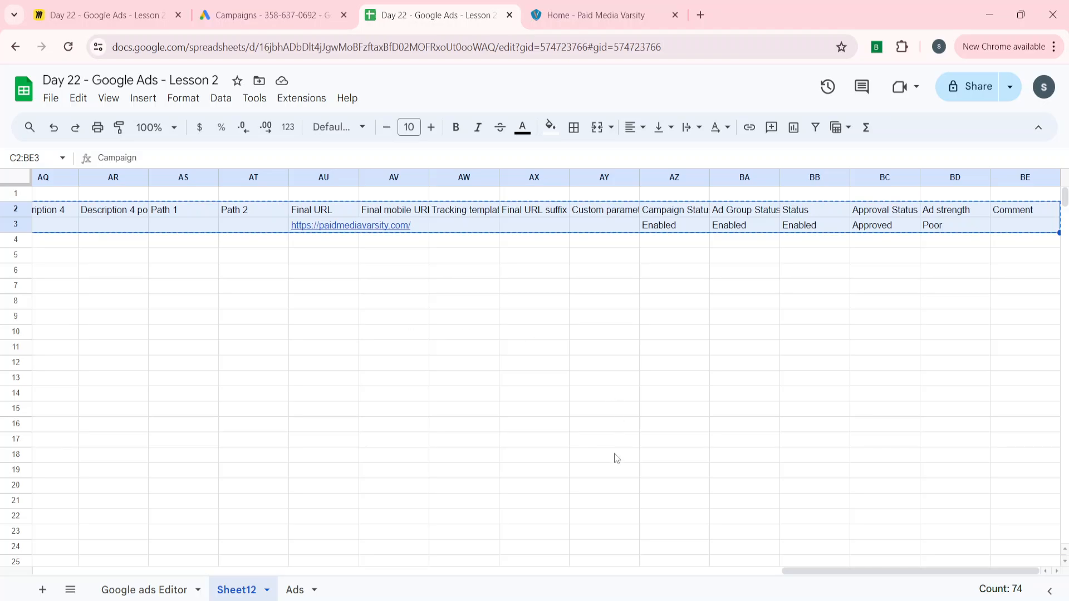
Paste the copied ad rows into Make multiple changes with campaign columns, process, and review the new ad
{"action": "key", "text": "alt+Tab"}
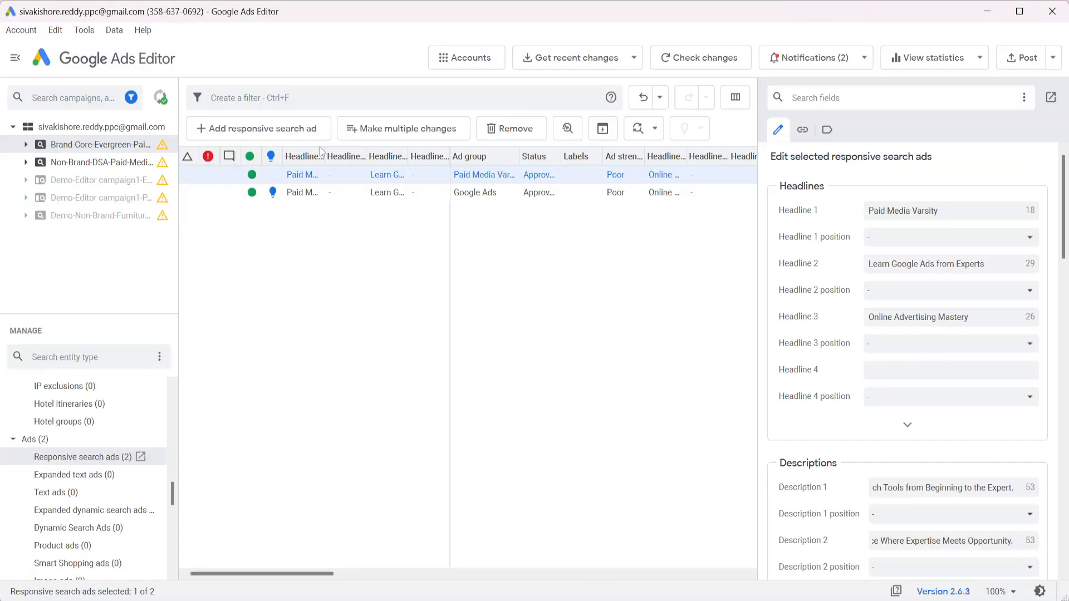
{"action": "left_click", "coordinate": [382, 131]}
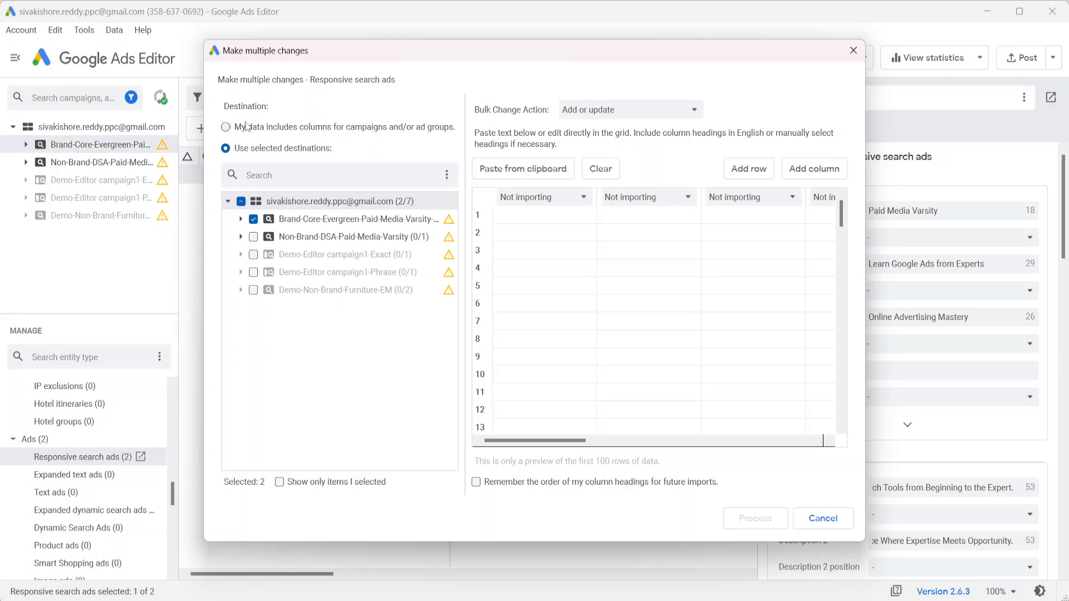
{"action": "left_click", "coordinate": [371, 130]}
{"action": "left_click", "coordinate": [524, 221]}
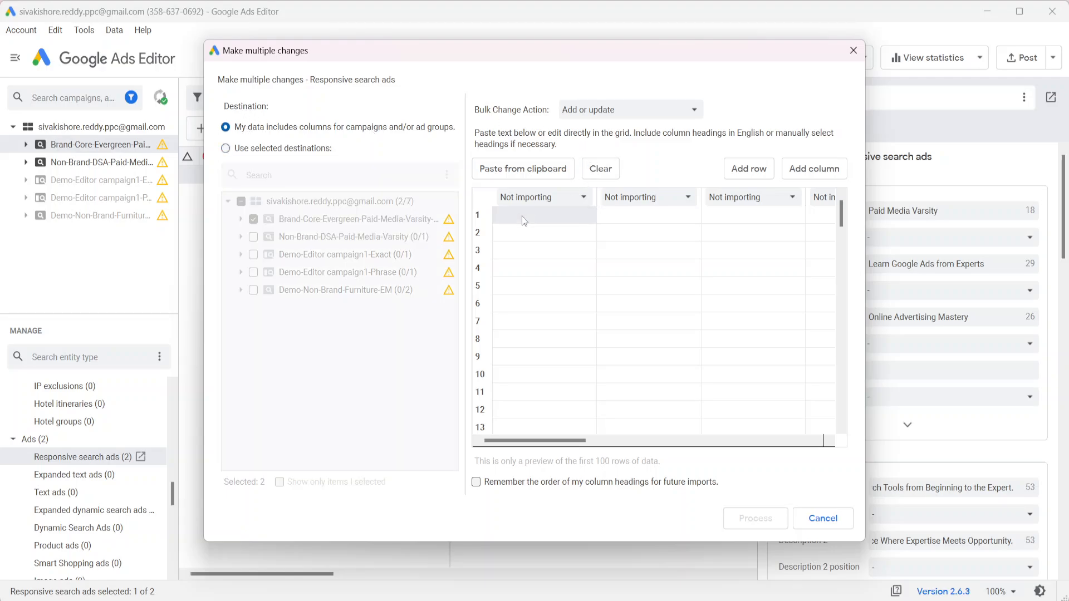
{"action": "key", "text": "ctrl+v"}
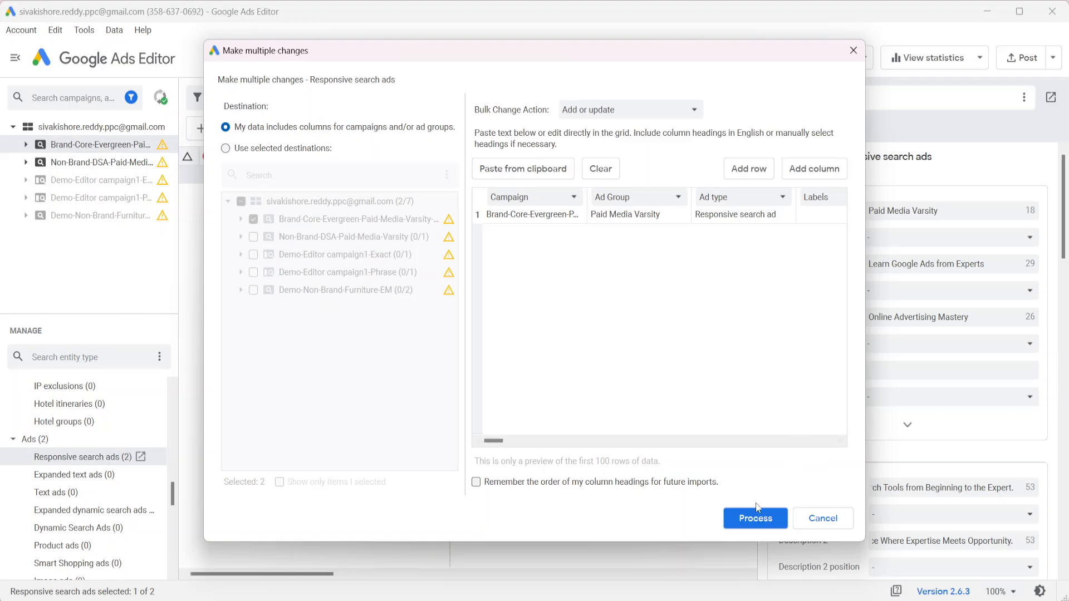
{"action": "left_click", "coordinate": [751, 519]}
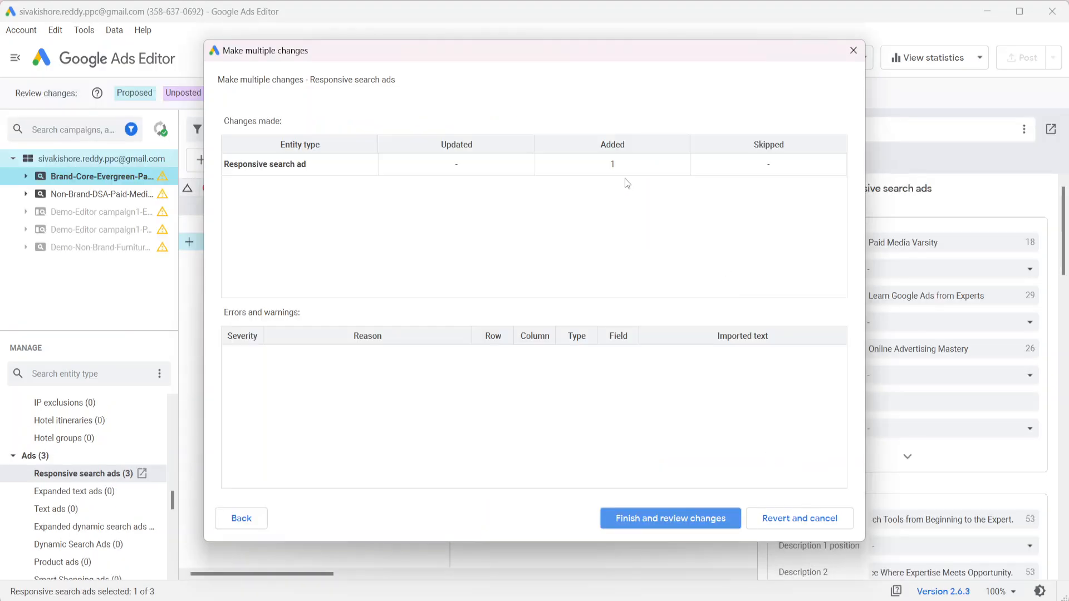
{"action": "left_click", "coordinate": [659, 519]}
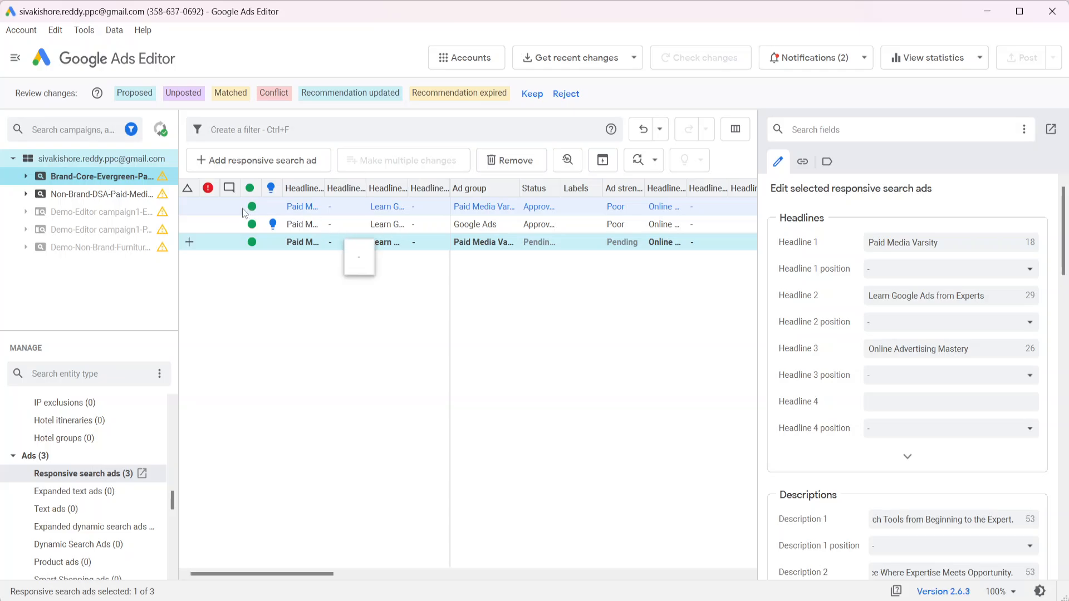
Select the pending imported ad, then the first original ad, before undoing the import
{"action": "left_click", "coordinate": [218, 248]}
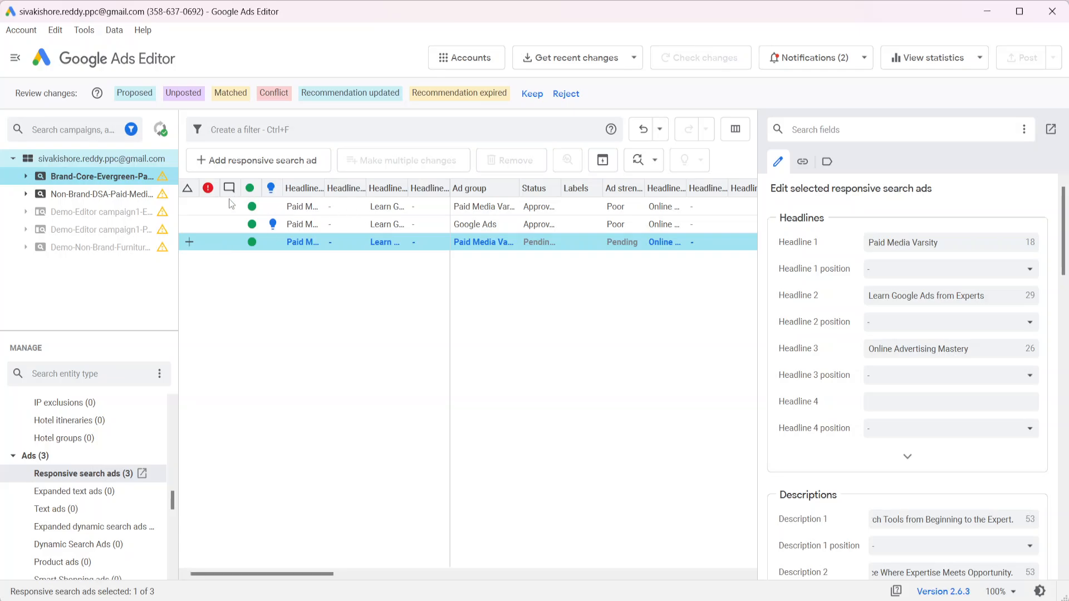
{"action": "left_click", "coordinate": [212, 205]}
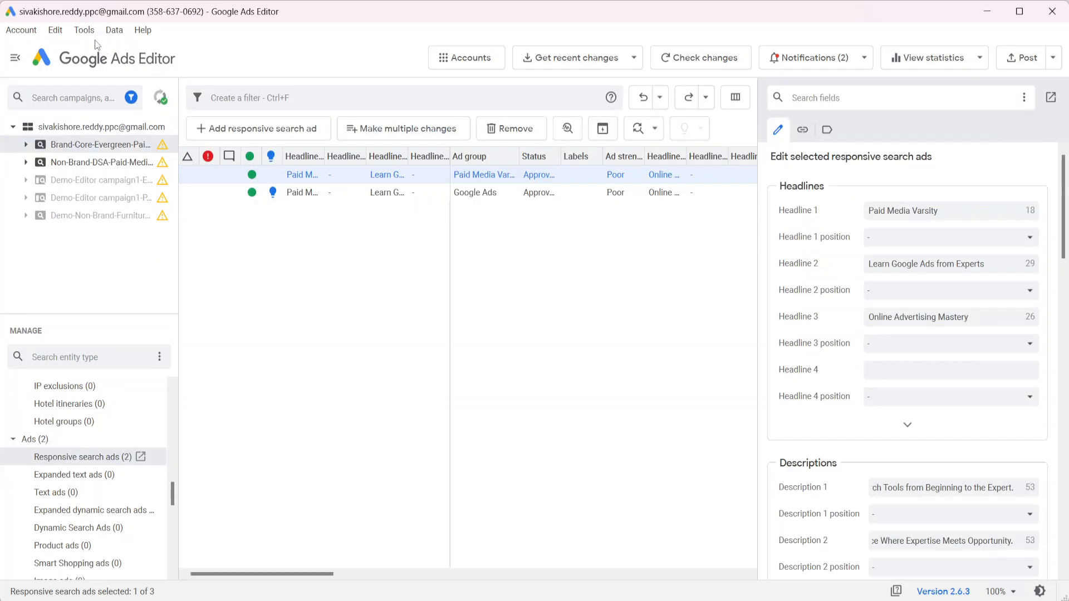
{"action": "left_click", "coordinate": [83, 31]}
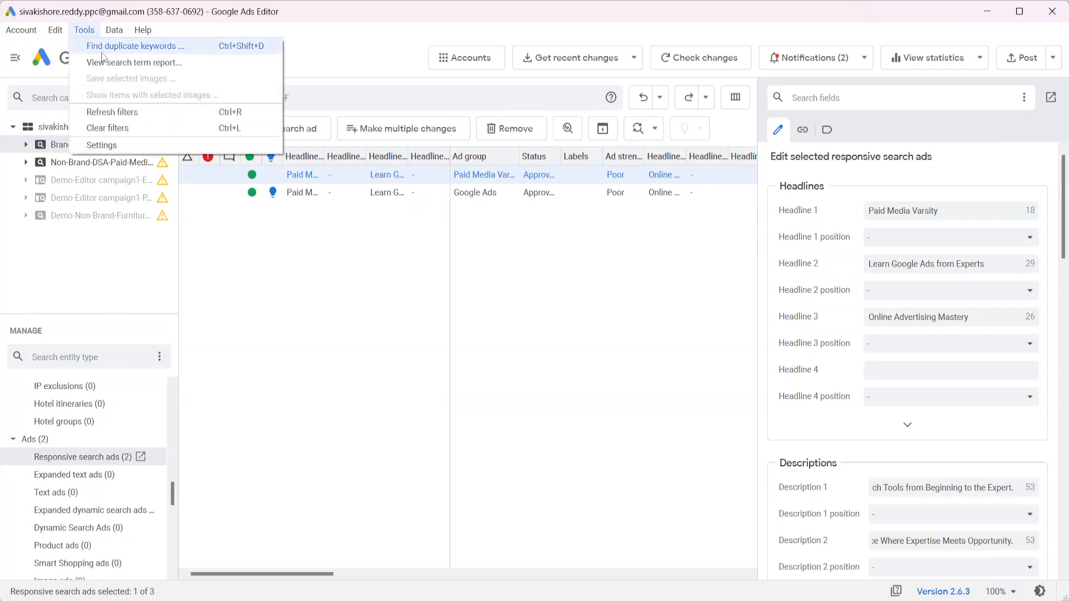
{"action": "left_click", "coordinate": [100, 145]}
{"action": "left_click", "coordinate": [329, 166]}
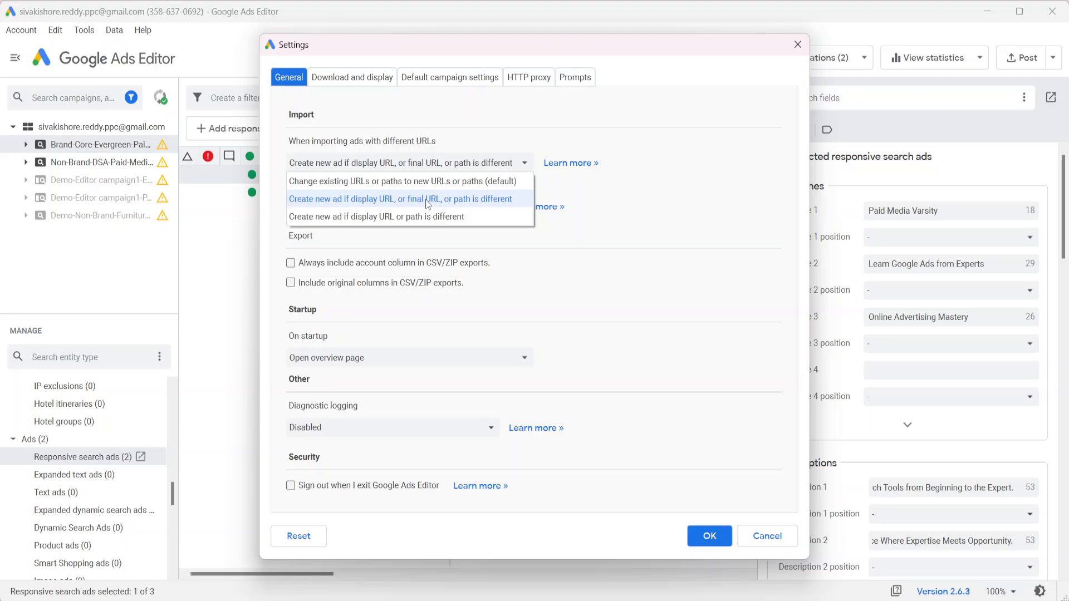
{"action": "left_click", "coordinate": [603, 198]}
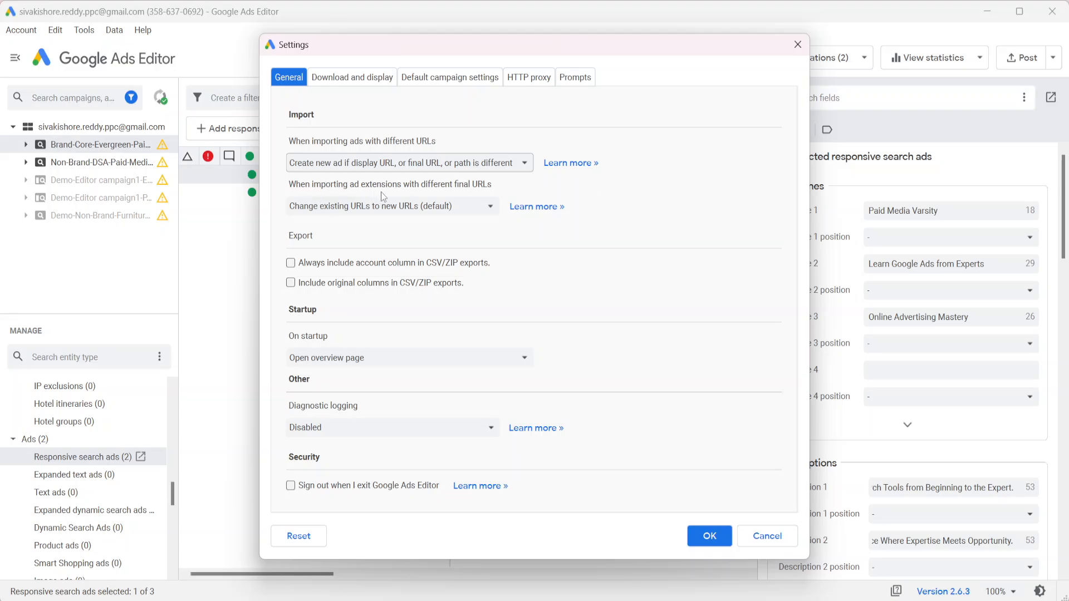
{"action": "left_click", "coordinate": [430, 210]}
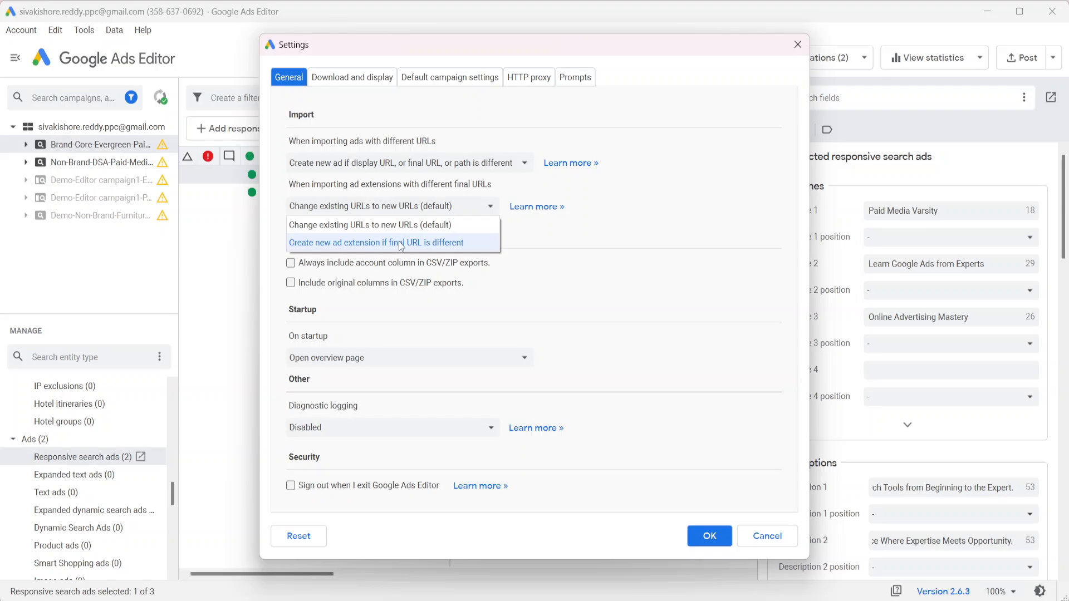
{"action": "left_click", "coordinate": [742, 240]}
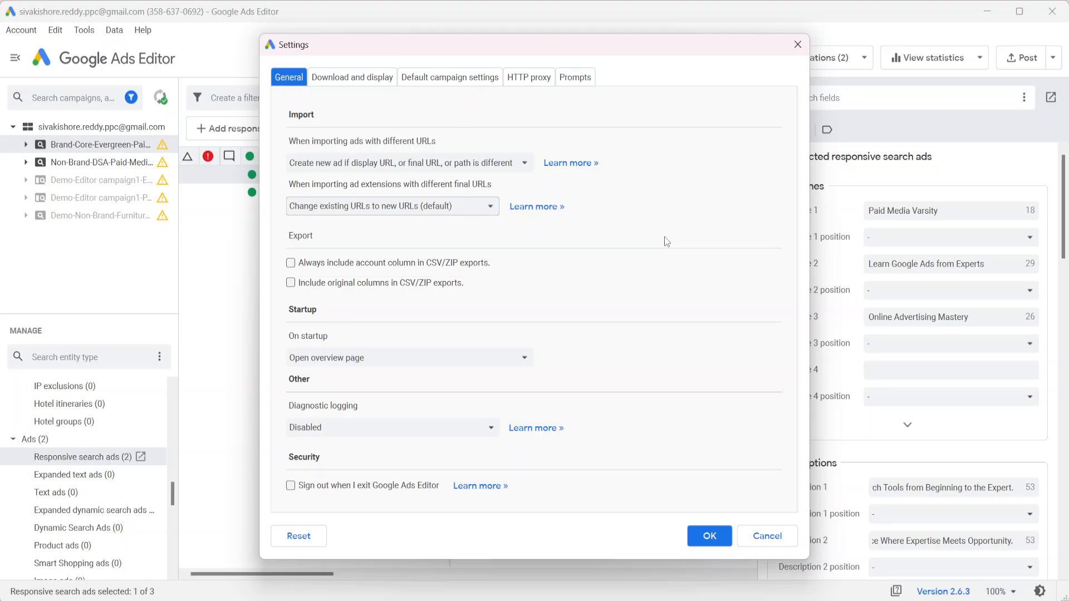
{"action": "left_click", "coordinate": [296, 268]}
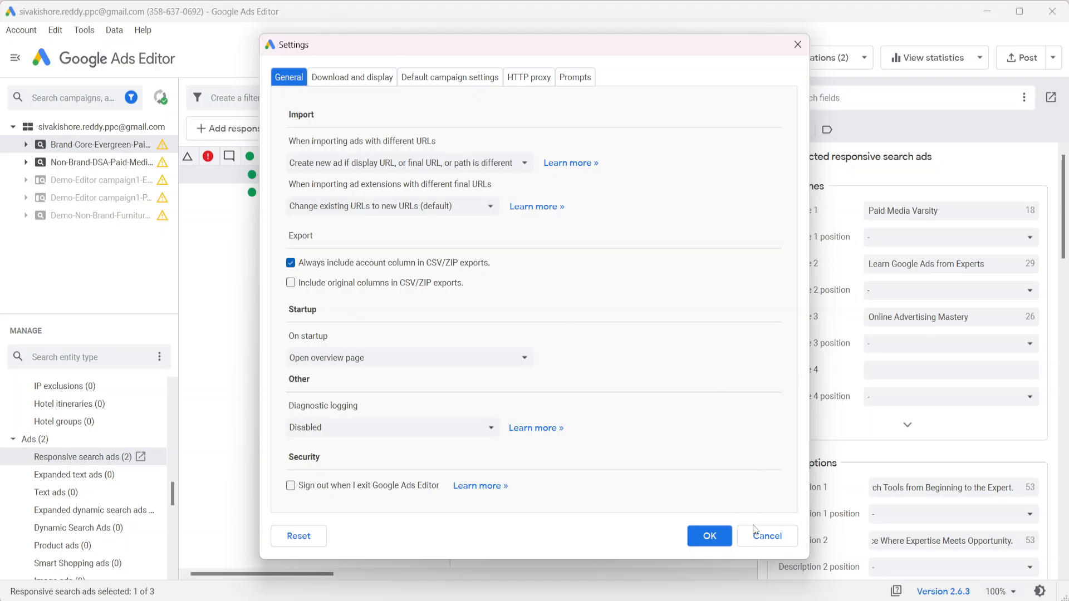
{"action": "left_click", "coordinate": [292, 264]}
{"action": "left_click", "coordinate": [764, 536]}
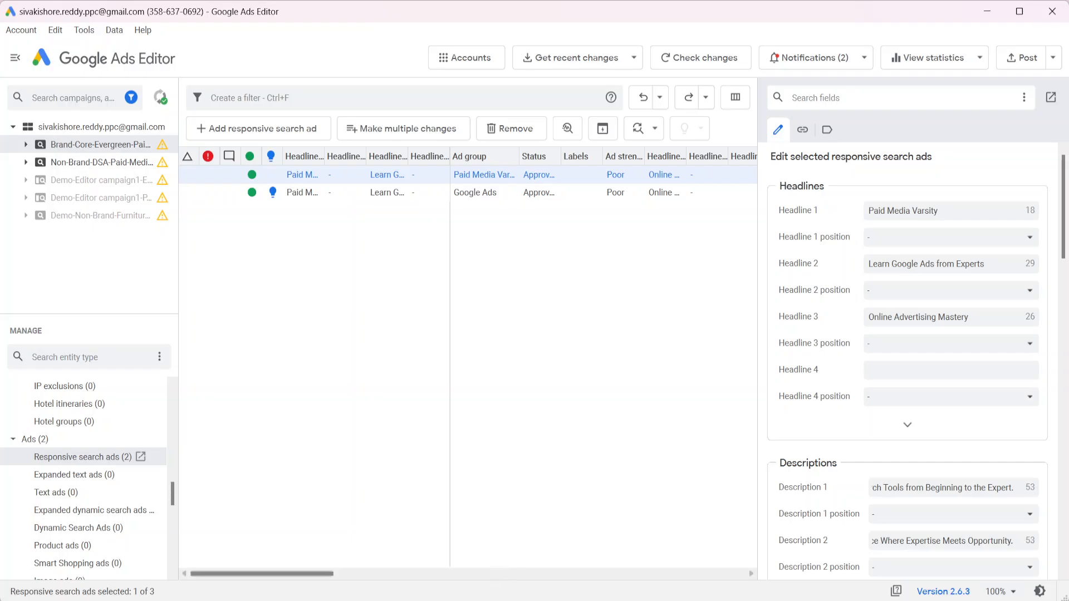
Return to the Day 22 spreadsheet and move to the Campaign header in cell C2
{"action": "key", "text": "alt+Tab"}
{"action": "left_click", "coordinate": [305, 237]}
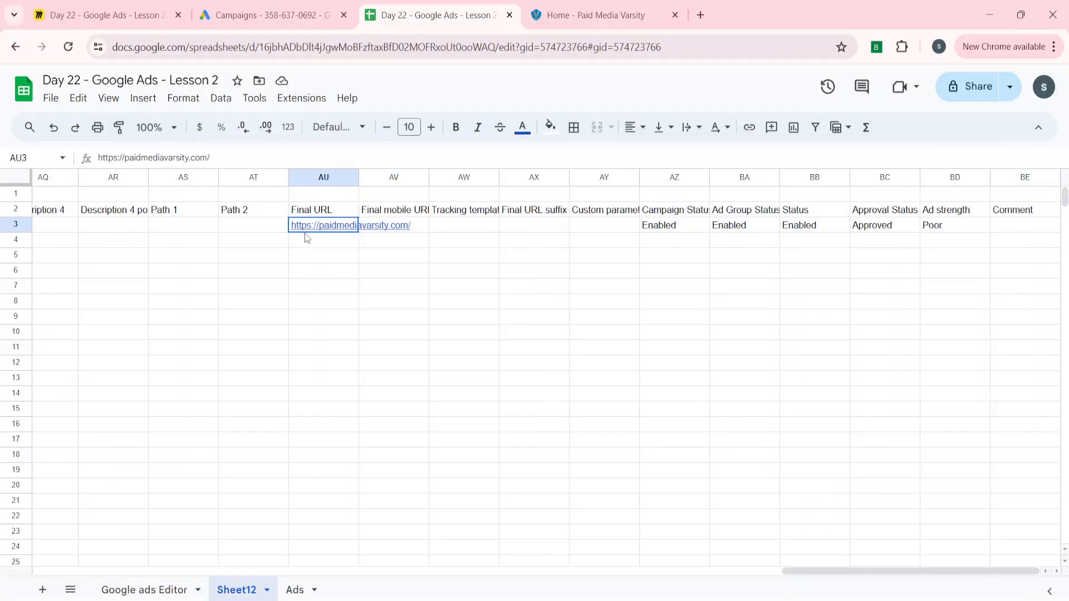
{"action": "key", "text": "Up"}
{"action": "key", "text": "Left"}
{"action": "key", "text": "ctrl+Left"}
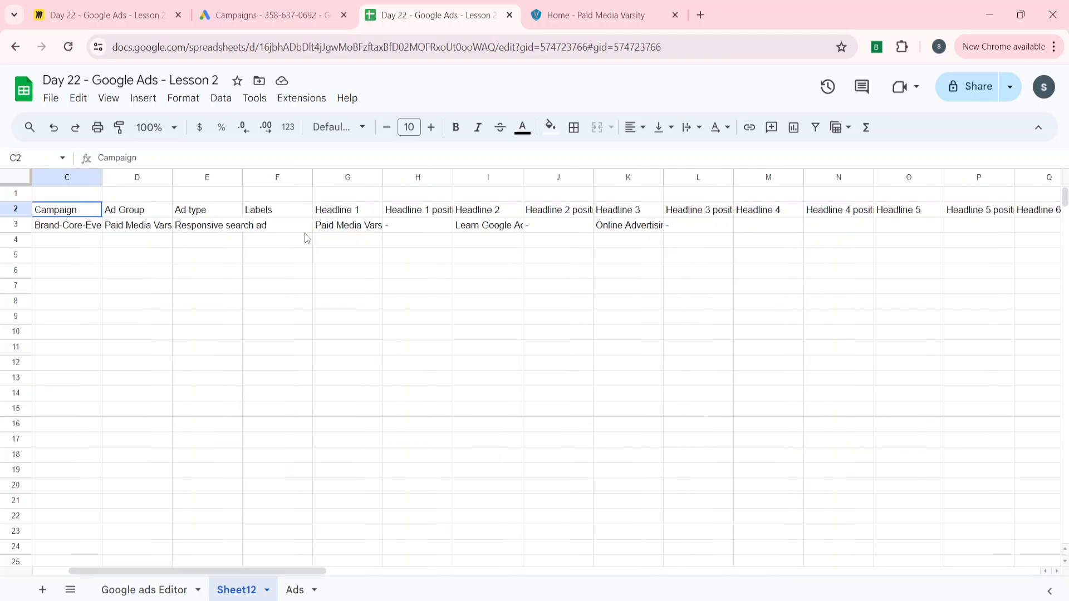
{"action": "left_click", "coordinate": [304, 7]}
{"action": "left_click", "coordinate": [443, 5]}
Highlight the Campaign-to-Labels range C2:F5, then deselect it by clicking empty cells
{"action": "left_click_drag", "start_coordinate": [67, 209], "coordinate": [305, 259]}
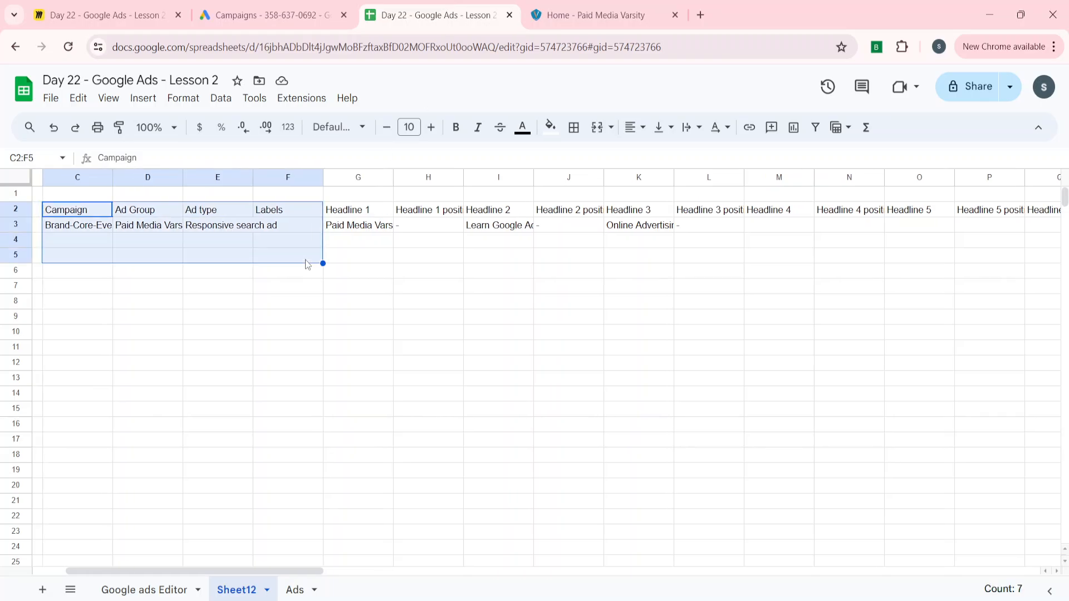
{"action": "left_click", "coordinate": [423, 257]}
{"action": "scroll", "coordinate": [213, 305], "scroll_direction": "left", "scroll_amount": 2}
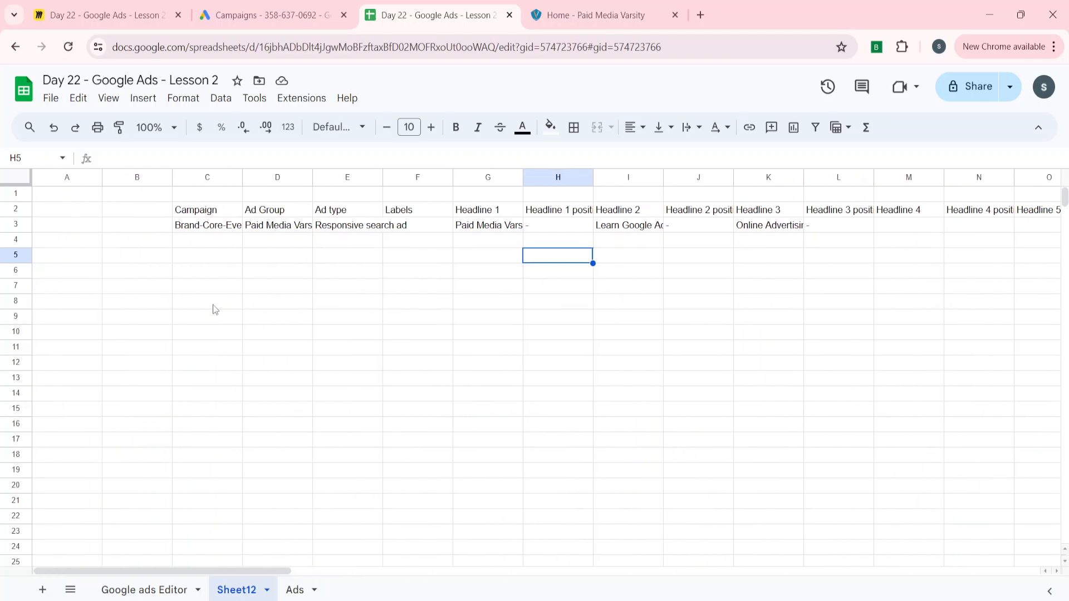
{"action": "left_click", "coordinate": [213, 306]}
{"action": "left_click", "coordinate": [289, 291]}
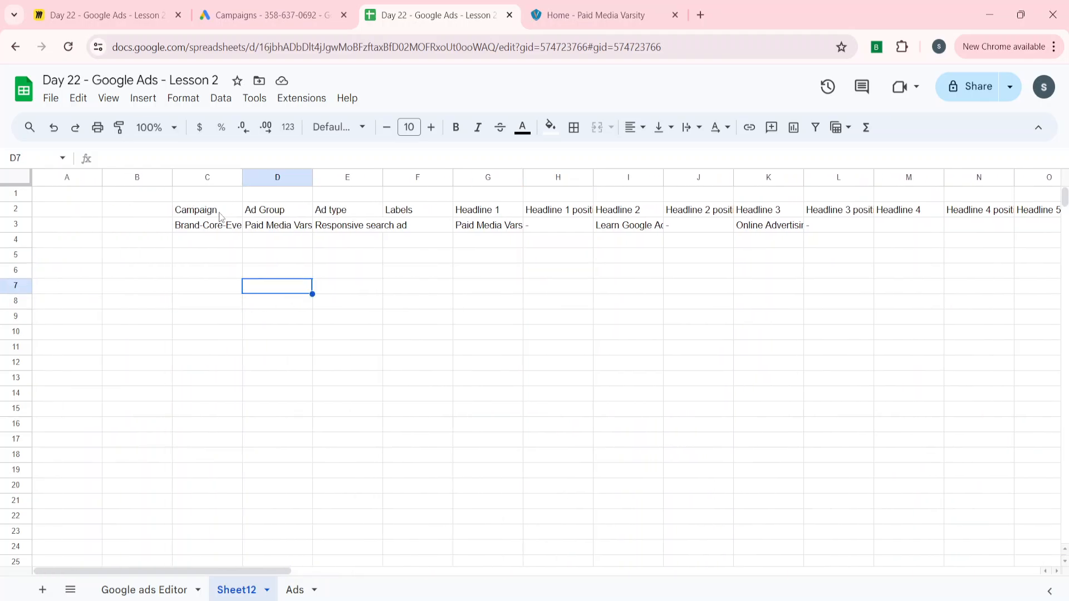
{"action": "left_click", "coordinate": [338, 214]}
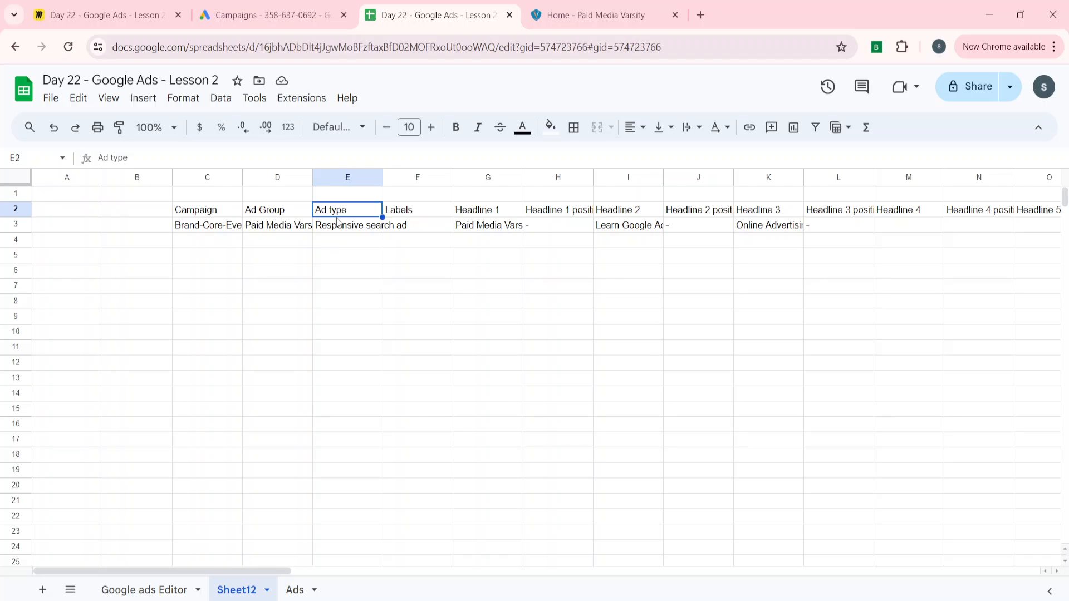
{"action": "left_click", "coordinate": [426, 296]}
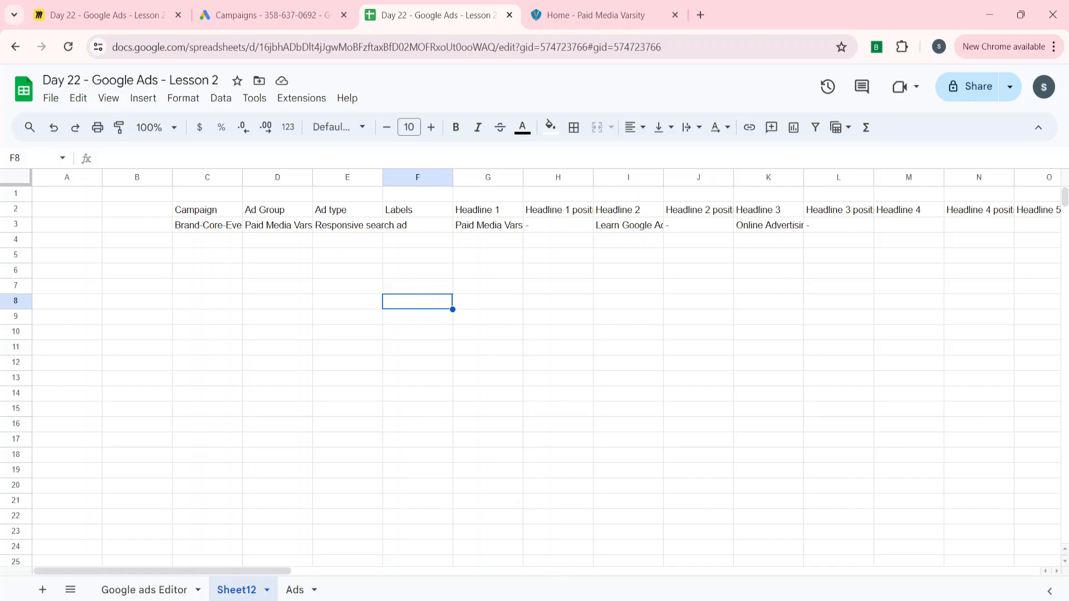
Open the accounts manager, dismiss the sign-in prompt for adding an account, and close the manager
{"action": "key", "text": "alt+Tab"}
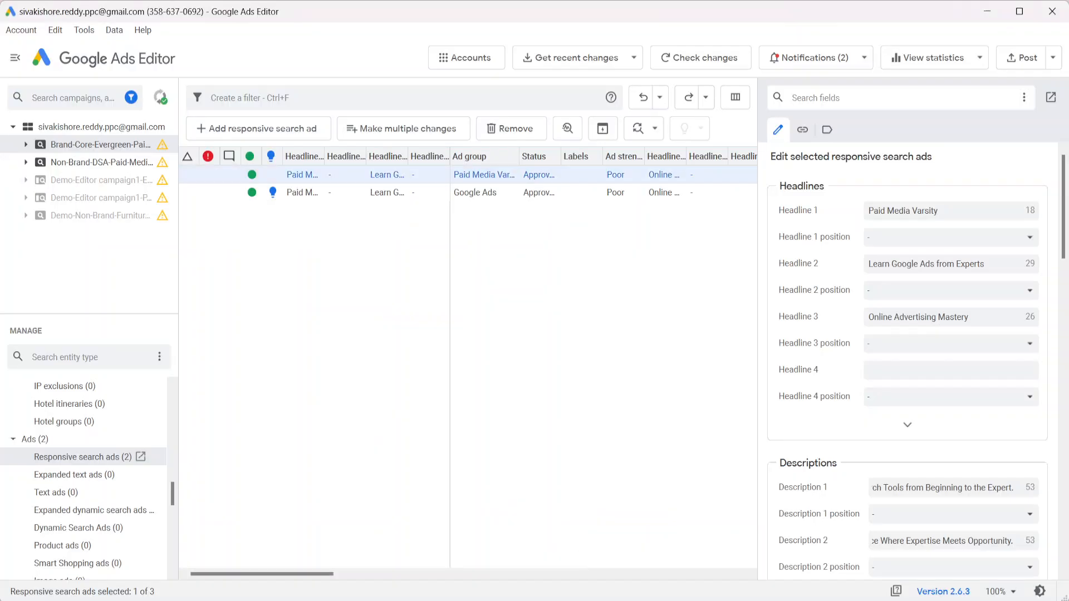
{"action": "left_click", "coordinate": [22, 30]}
{"action": "left_click", "coordinate": [28, 46]}
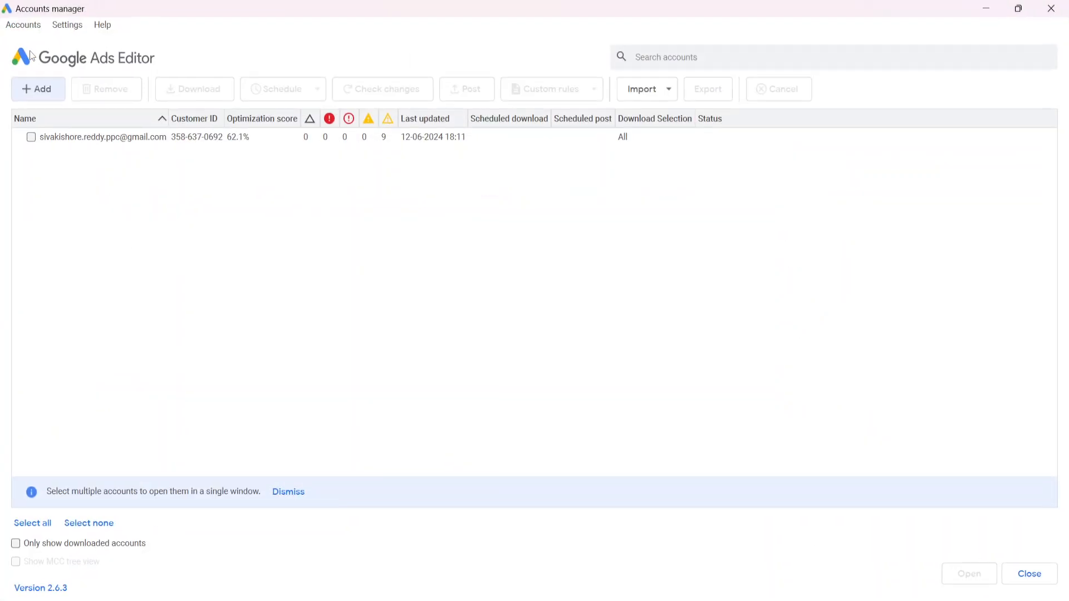
{"action": "left_click", "coordinate": [30, 94]}
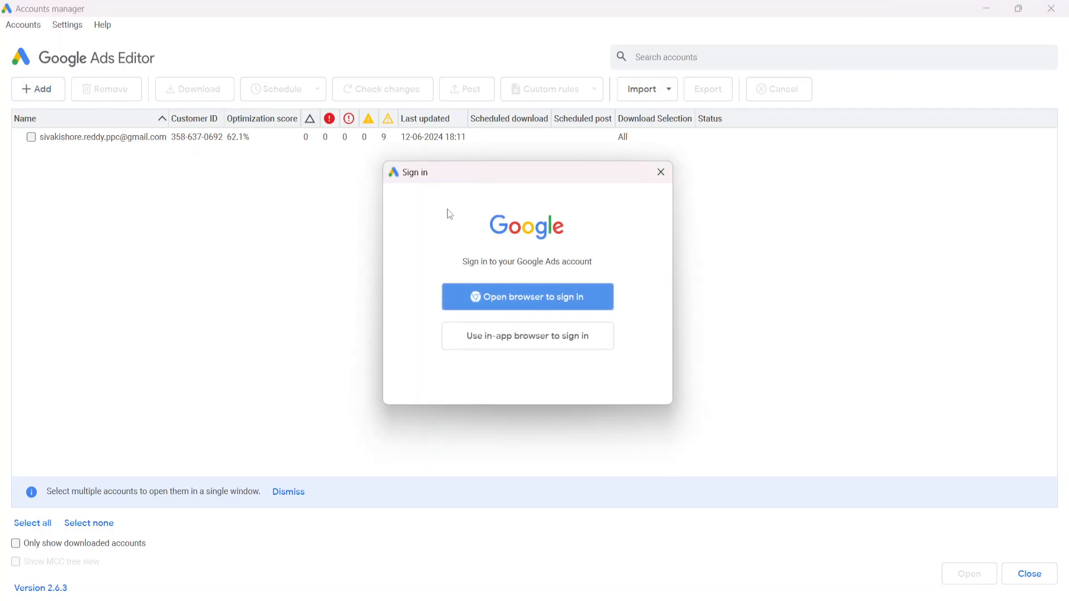
{"action": "left_click", "coordinate": [661, 172]}
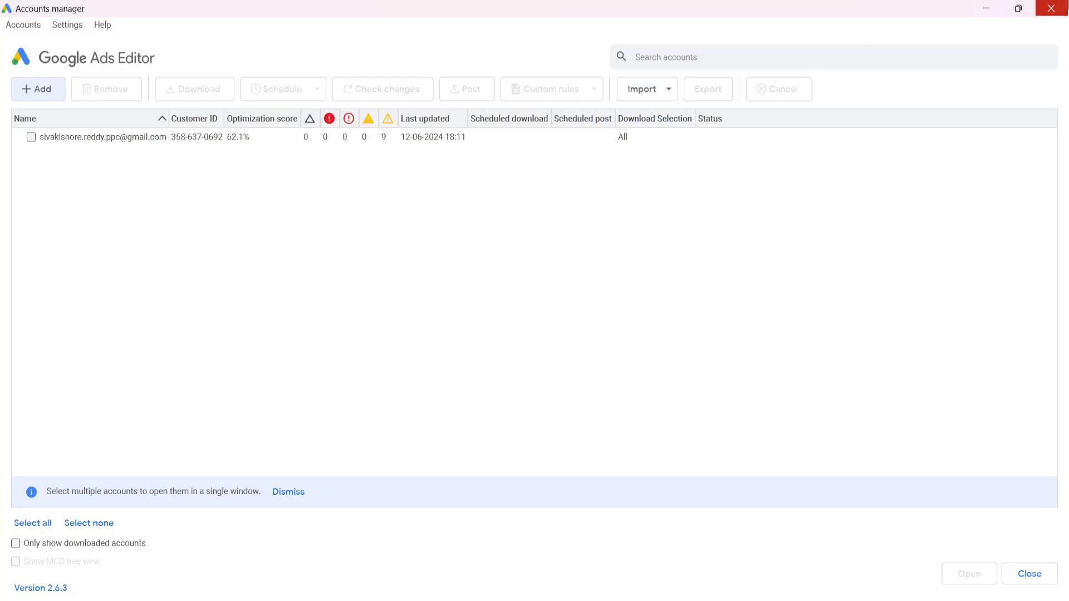
{"action": "left_click", "coordinate": [1051, 8]}
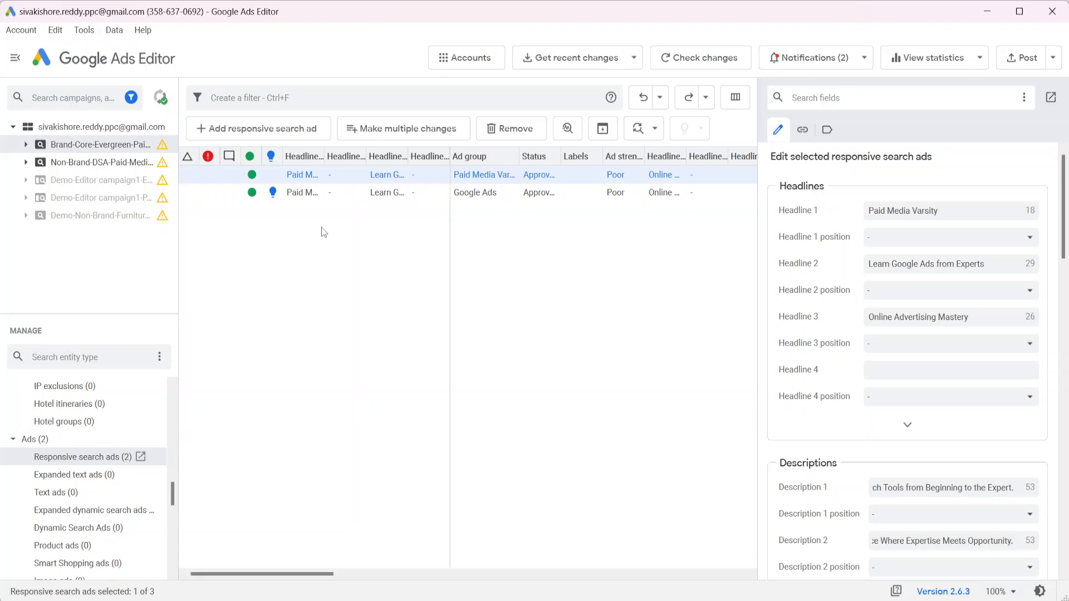
Turn on 'Always include account column in CSV/ZIP exports' in Tools > Settings and save
{"action": "left_click", "coordinate": [84, 30]}
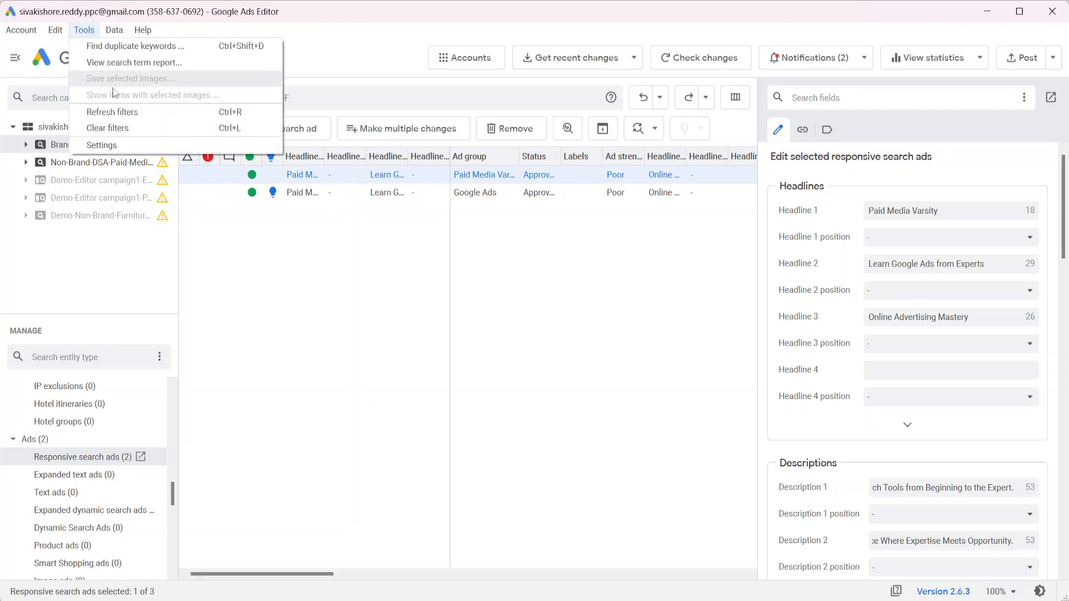
{"action": "left_click", "coordinate": [114, 154]}
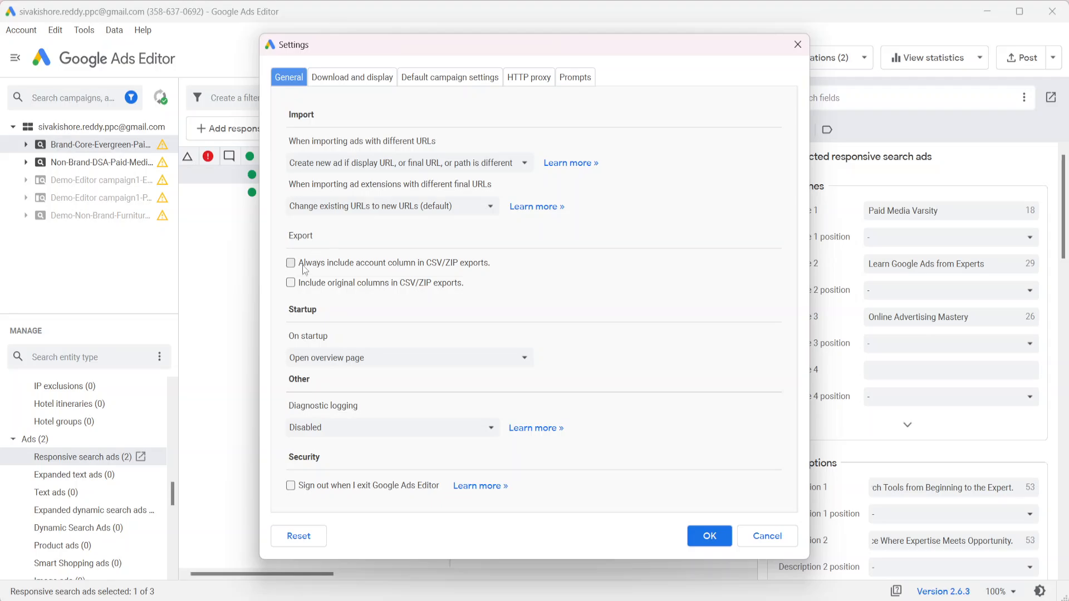
{"action": "left_click", "coordinate": [305, 268]}
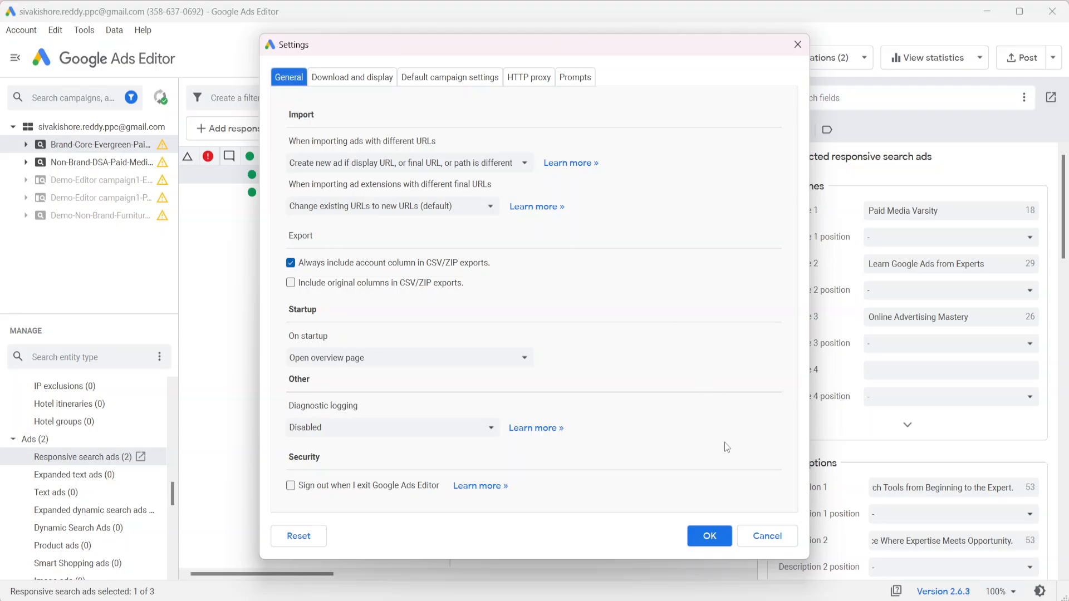
{"action": "left_click", "coordinate": [708, 535]}
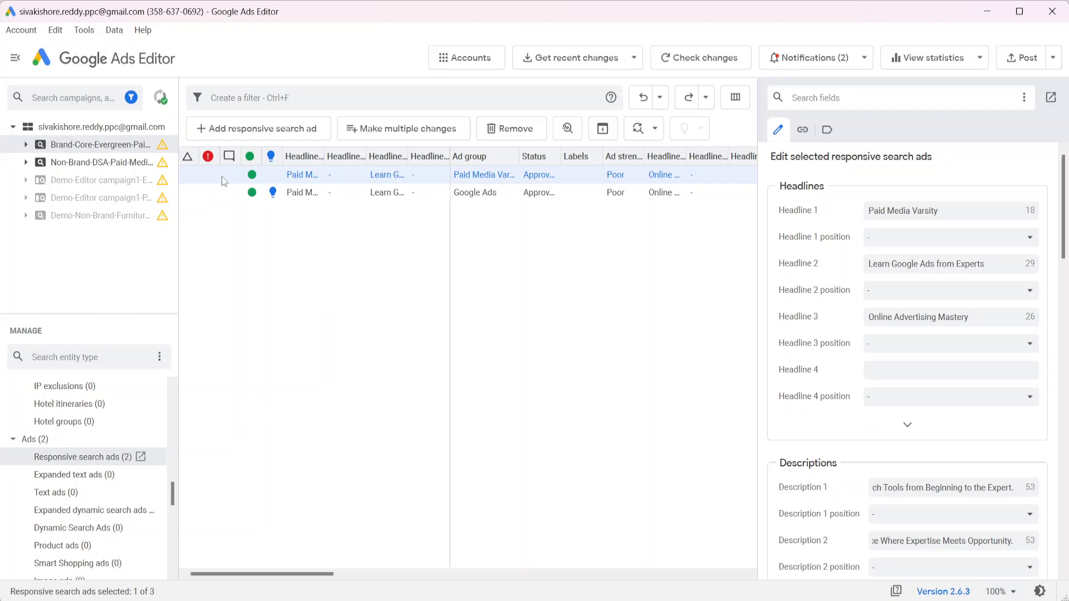
Paste the exported ad row at cell B5 on Sheet12 and check its account ID and name values
{"action": "key", "text": "alt+Tab"}
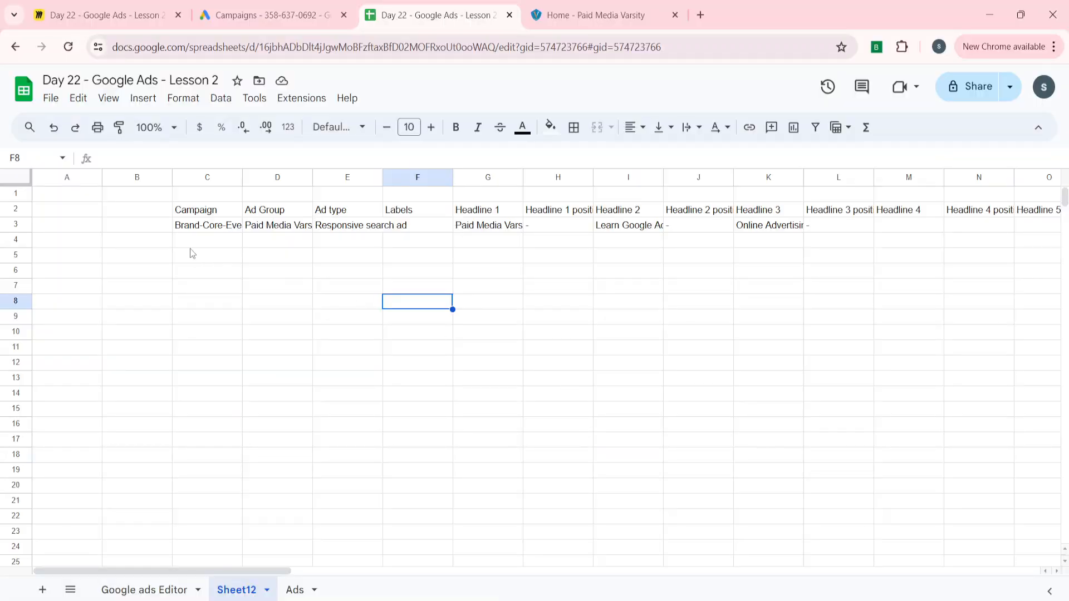
{"action": "left_click", "coordinate": [149, 256]}
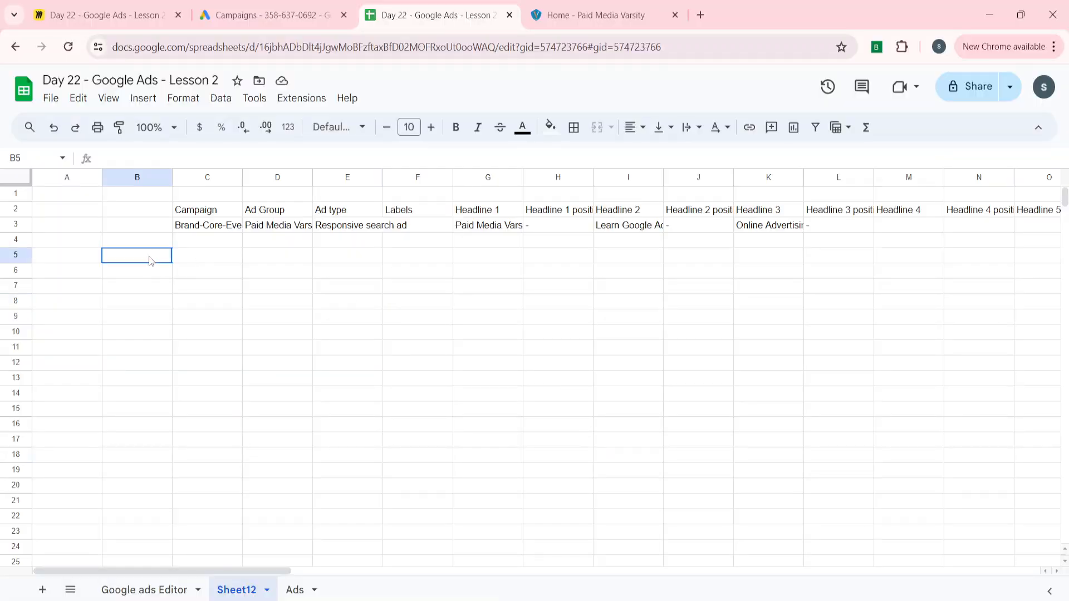
{"action": "key", "text": "ctrl+v"}
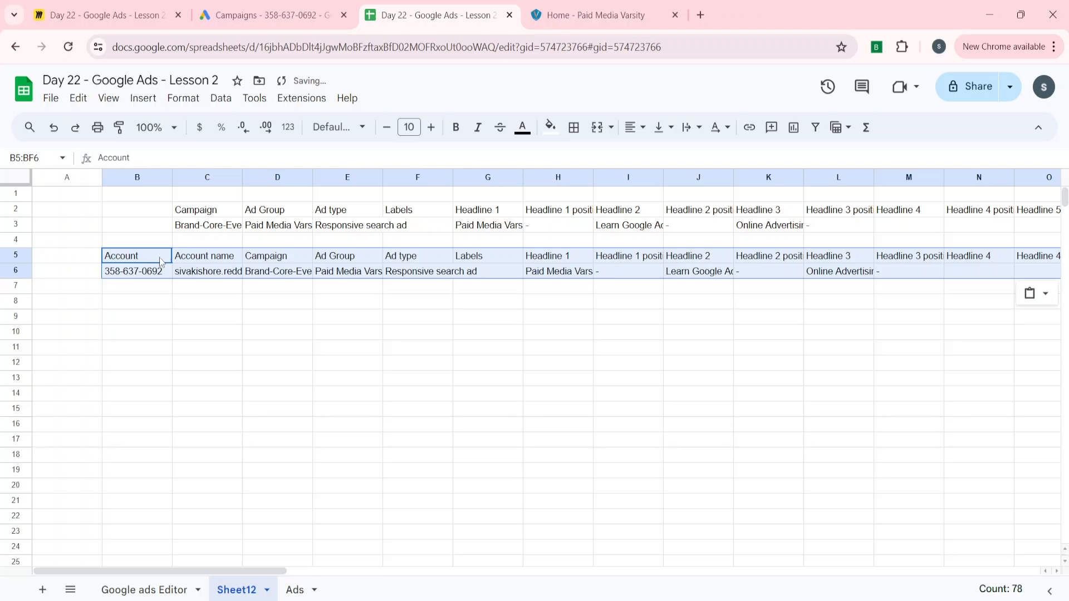
{"action": "left_click", "coordinate": [202, 271]}
{"action": "left_click", "coordinate": [153, 353]}
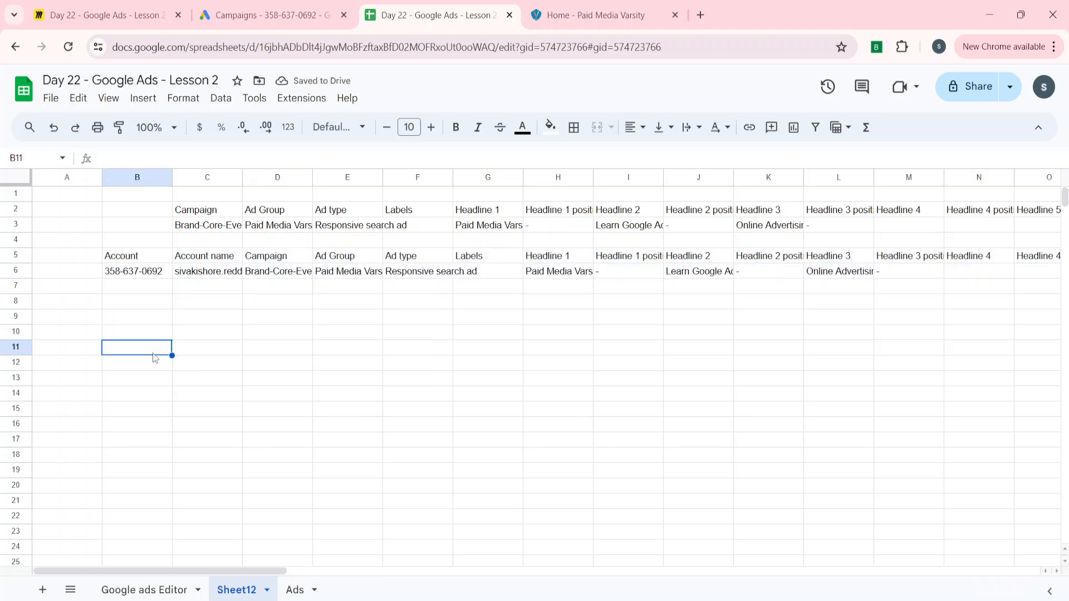
{"action": "left_click", "coordinate": [133, 272]}
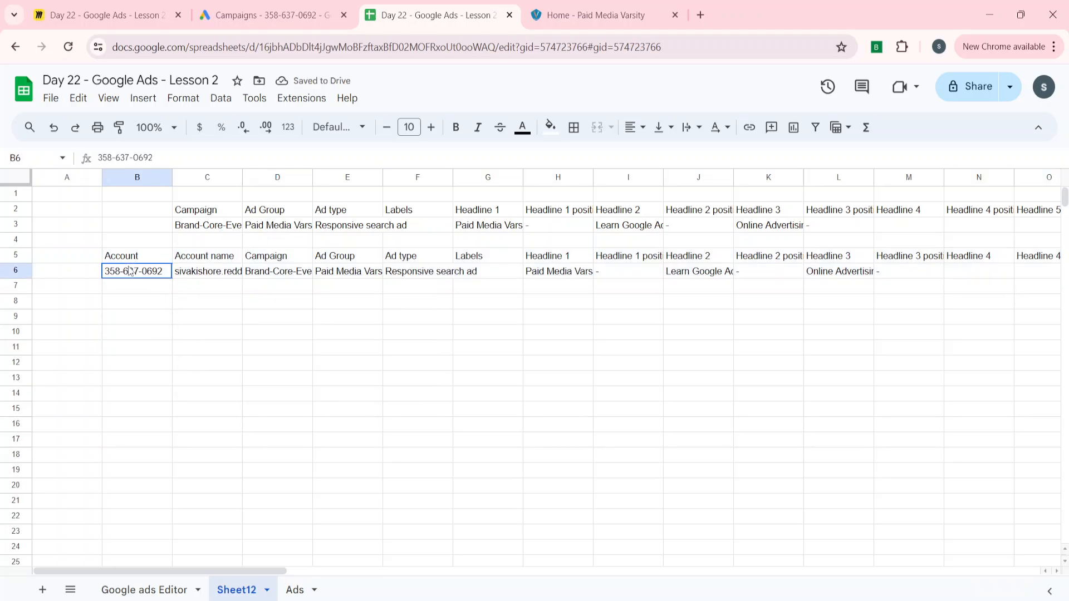
{"action": "left_click", "coordinate": [216, 281]}
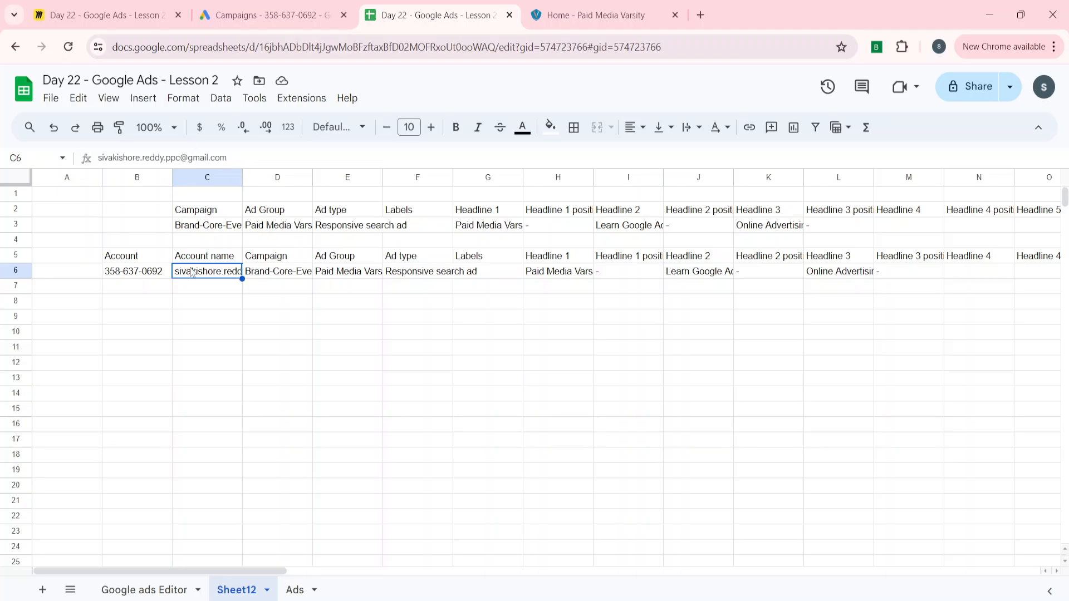
{"action": "mouse_move", "coordinate": [192, 272]}
Uncheck the account-column export option in Settings, then cancel without saving
{"action": "key", "text": "alt+Tab"}
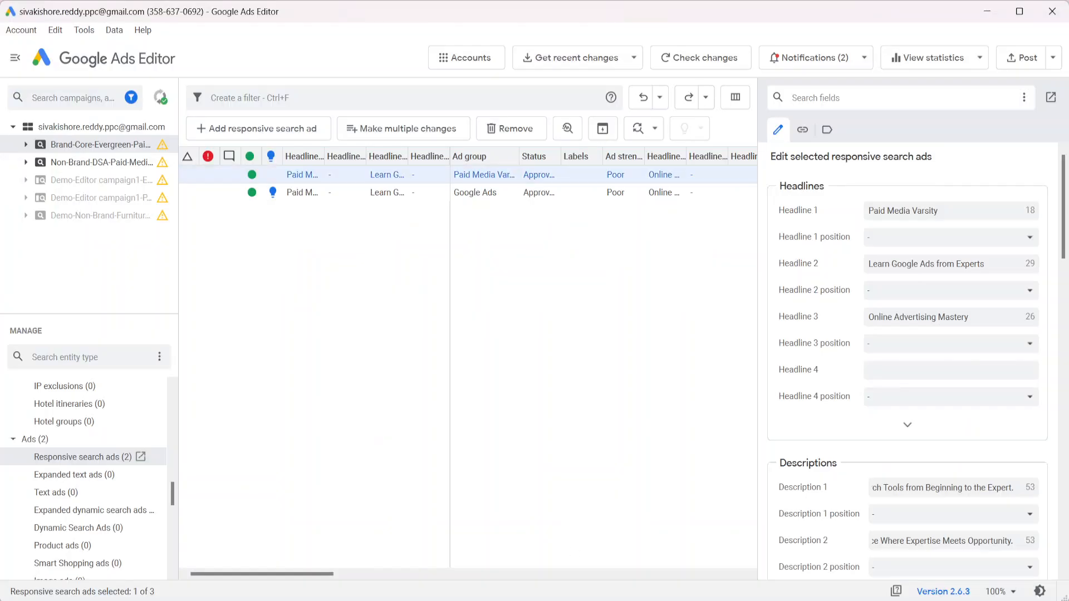
{"action": "left_click", "coordinate": [84, 30]}
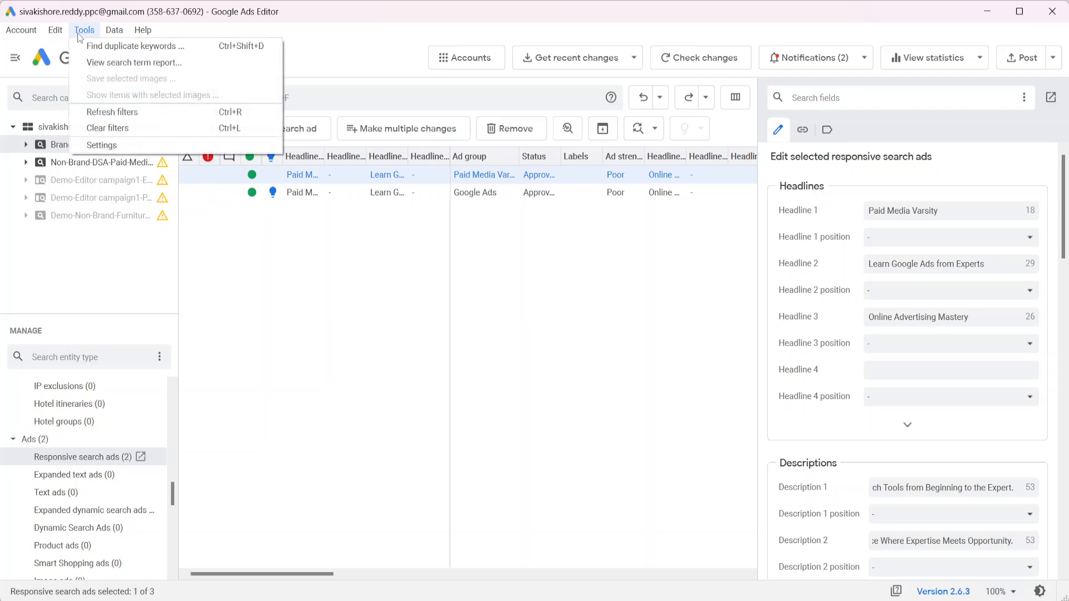
{"action": "left_click", "coordinate": [115, 143]}
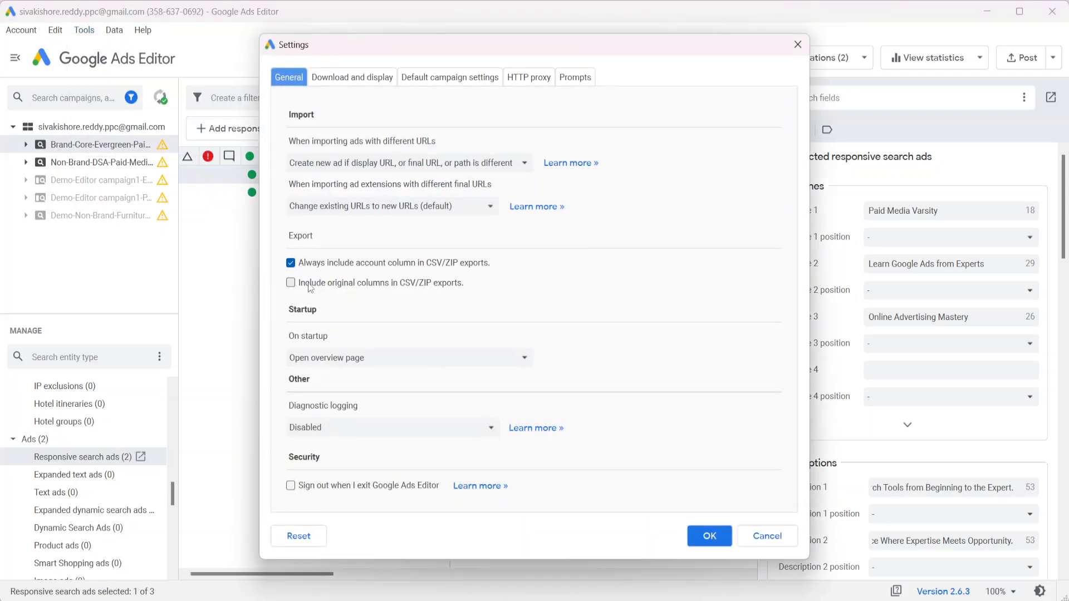
{"action": "left_click", "coordinate": [291, 263]}
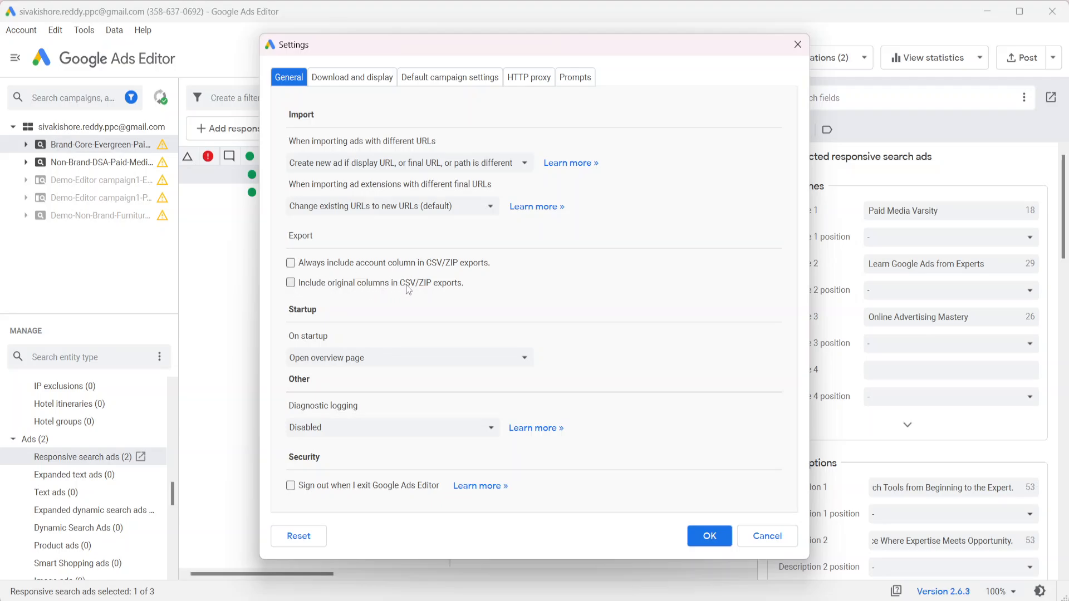
{"action": "left_click", "coordinate": [767, 536]}
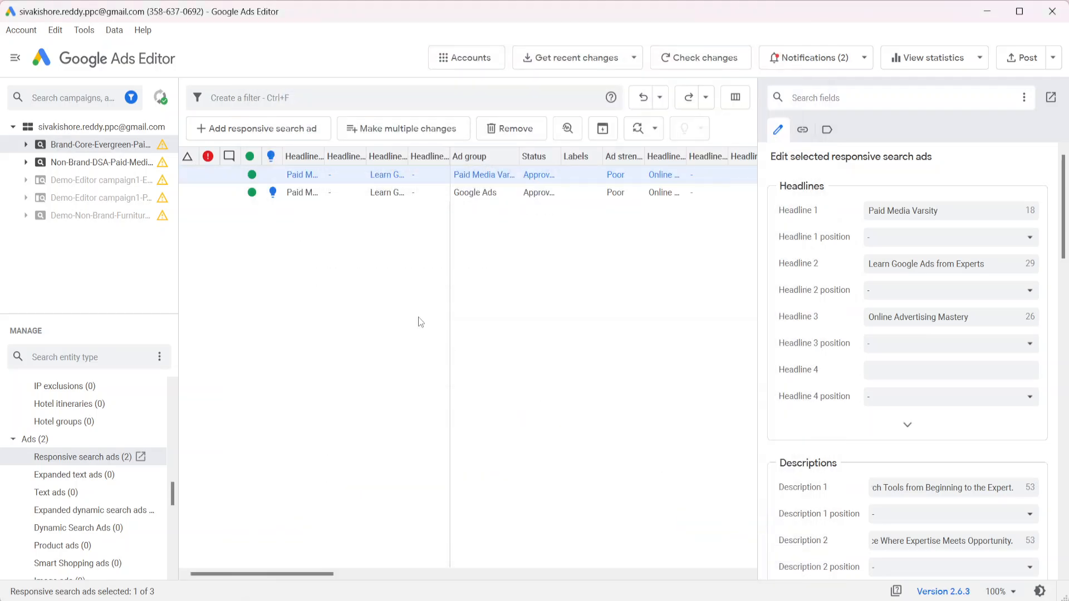
Uncheck 'Always include account column' again, save with OK, and return to the spreadsheet
{"action": "left_click", "coordinate": [84, 30]}
{"action": "left_click", "coordinate": [97, 143]}
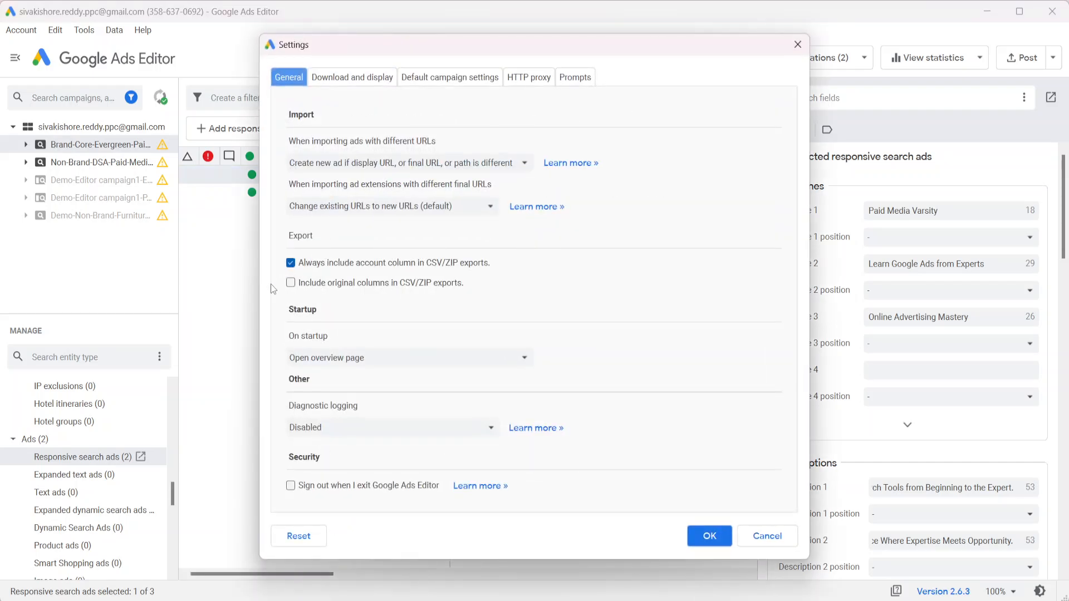
{"action": "left_click", "coordinate": [290, 263]}
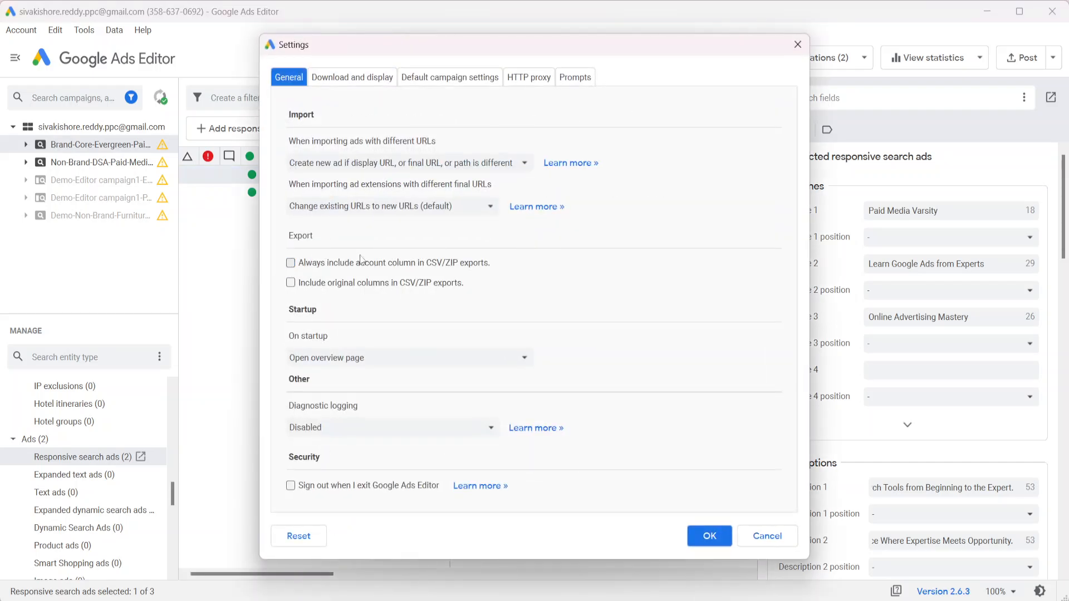
{"action": "left_click", "coordinate": [709, 536]}
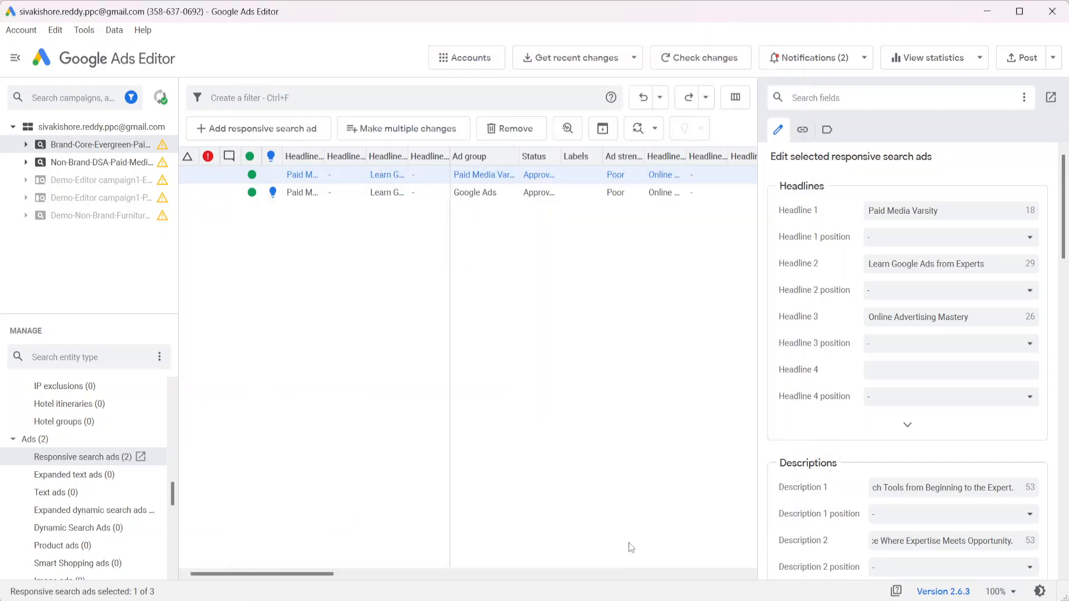
{"action": "left_click", "coordinate": [500, 600]}
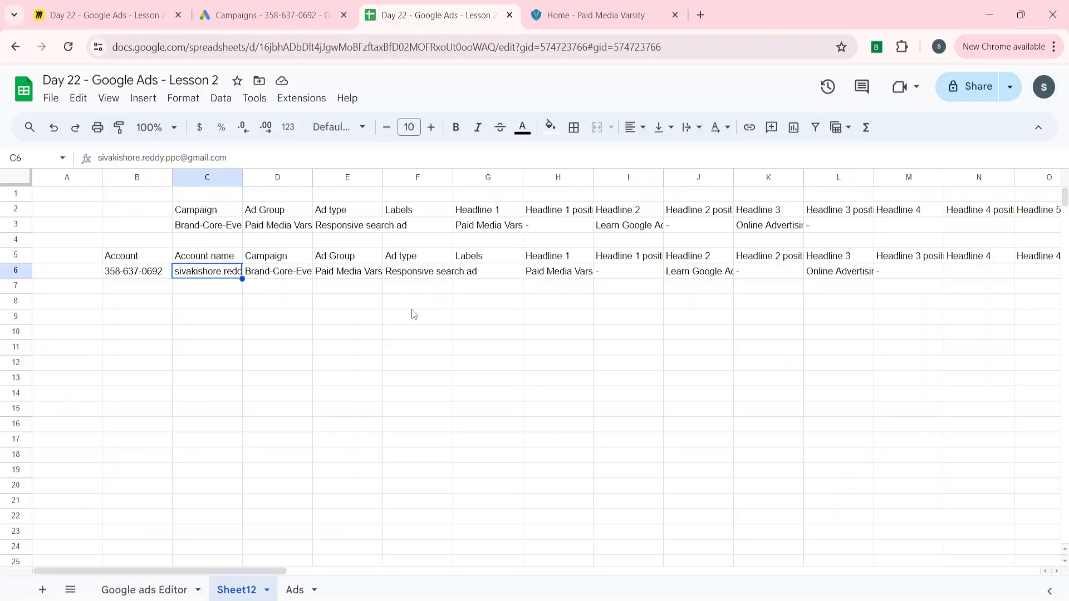
Delete the pasted account rows 5 and 6
{"action": "left_click", "coordinate": [65, 257]}
{"action": "key", "text": "shift+space"}
{"action": "key", "text": "shift+Down"}
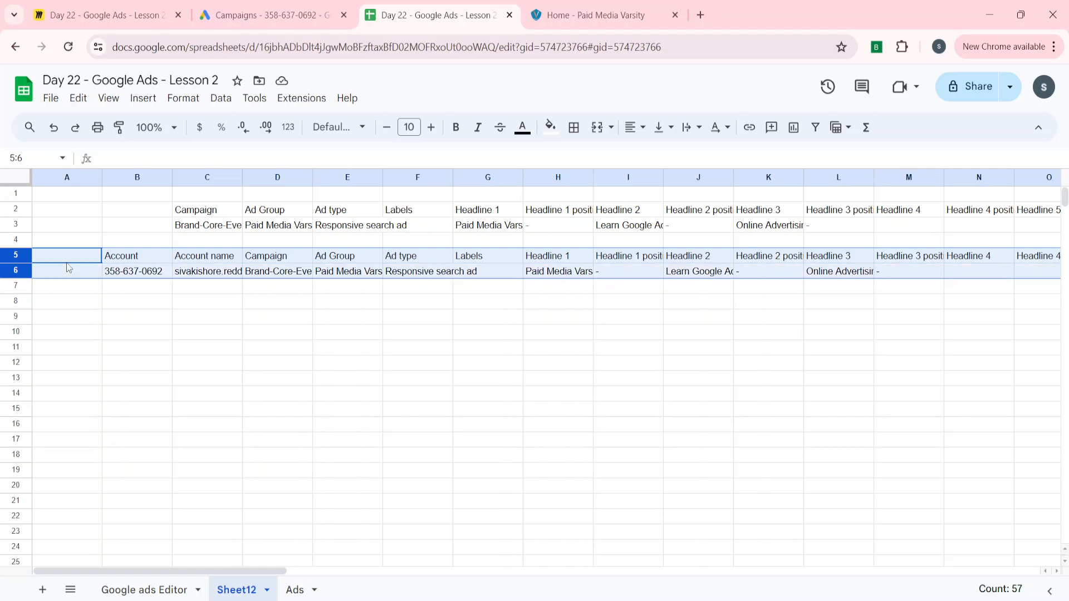
{"action": "right_click", "coordinate": [10, 254]}
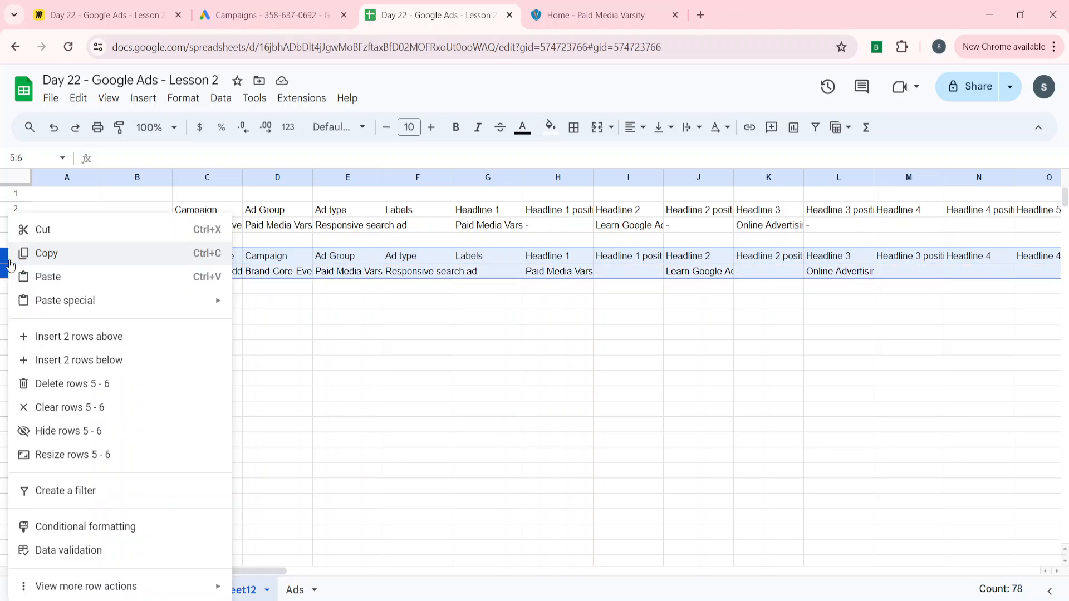
{"action": "left_click", "coordinate": [67, 385]}
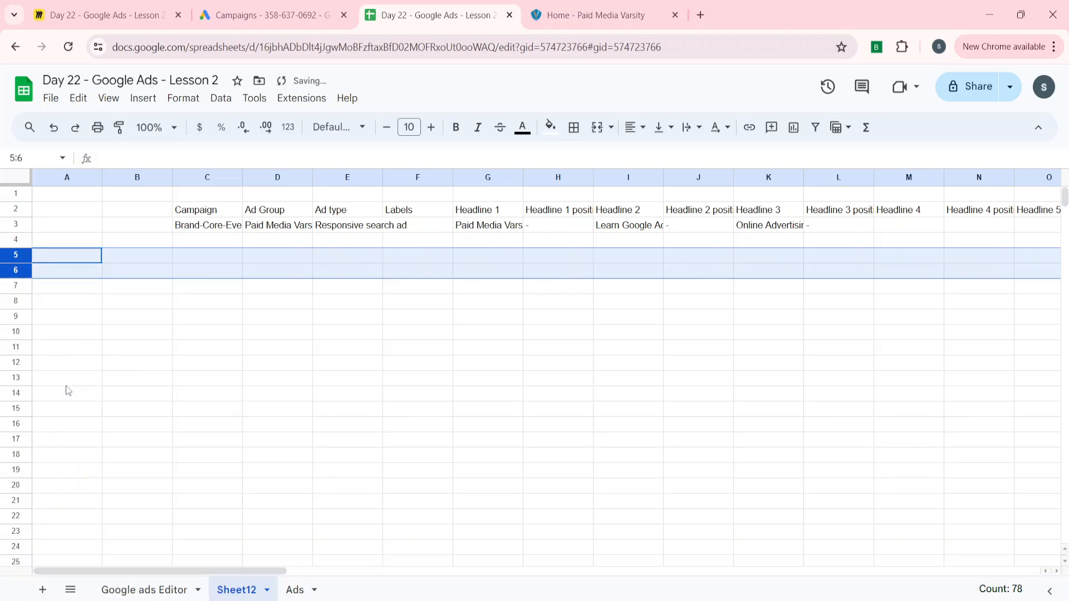
Check the headline cells and autofit columns G through L to their text
{"action": "left_click", "coordinate": [398, 266]}
{"action": "key", "text": "Up"}
{"action": "key", "text": "Up"}
{"action": "key", "text": "Up"}
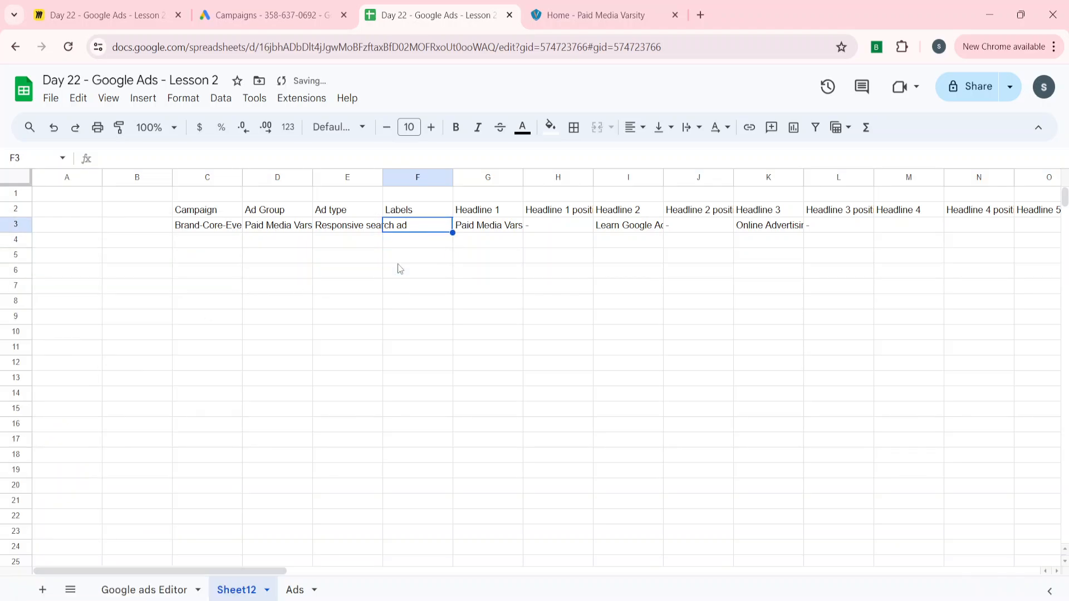
{"action": "key", "text": "Right"}
{"action": "key", "text": "Right"}
{"action": "key", "text": "Right"}
{"action": "key", "text": "Right"}
{"action": "key", "text": "Right"}
{"action": "key", "text": "Right"}
{"action": "key", "text": "Right"}
{"action": "key", "text": "Right"}
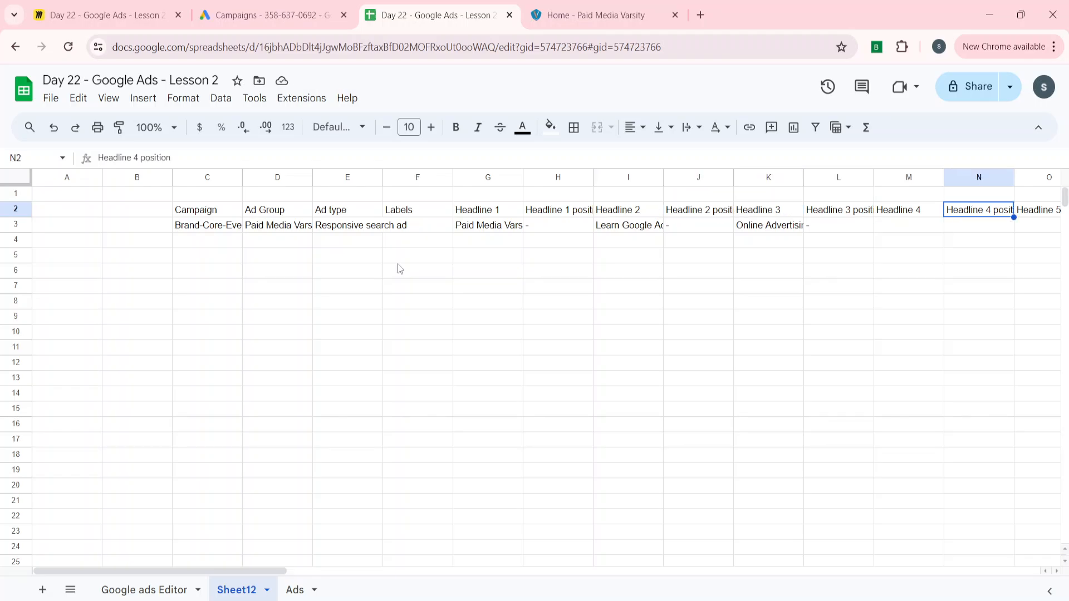
{"action": "key", "text": "Left"}
{"action": "key", "text": "Down"}
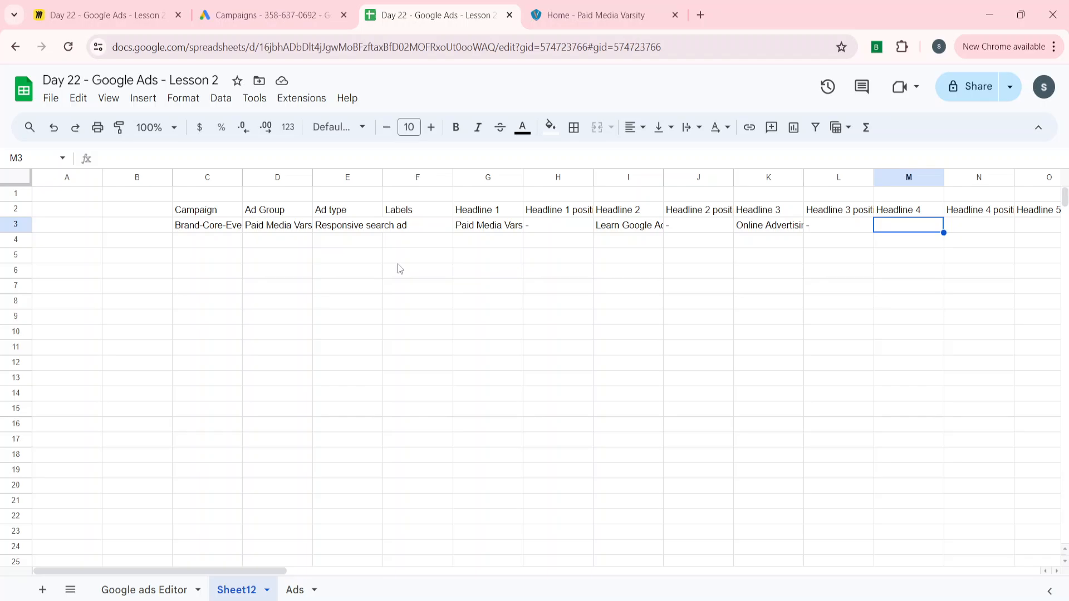
{"action": "key", "text": "Left"}
{"action": "key", "text": "Left"}
{"action": "key", "text": "Up"}
{"action": "key", "text": "Right"}
{"action": "key", "text": "Right"}
{"action": "key", "text": "Down"}
{"action": "left_click_drag", "start_coordinate": [488, 177], "coordinate": [835, 177]}
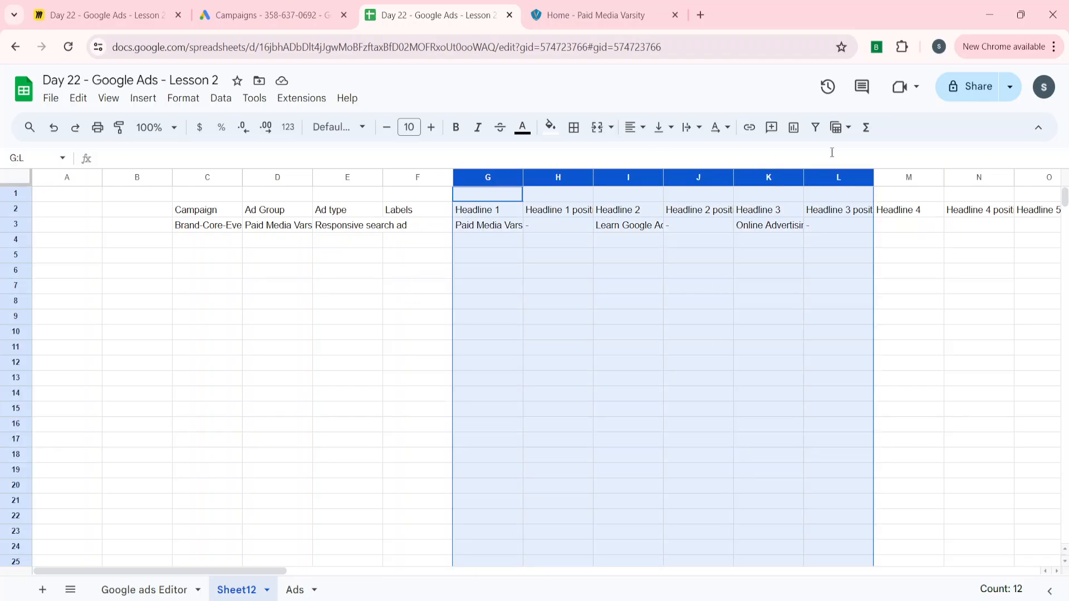
{"action": "double_click", "coordinate": [663, 177]}
{"action": "left_click", "coordinate": [709, 230]}
Enter 'Google Ads Editor' as Headline 4 in cell M3
{"action": "scroll", "coordinate": [709, 232], "scroll_direction": "right", "scroll_amount": 3}
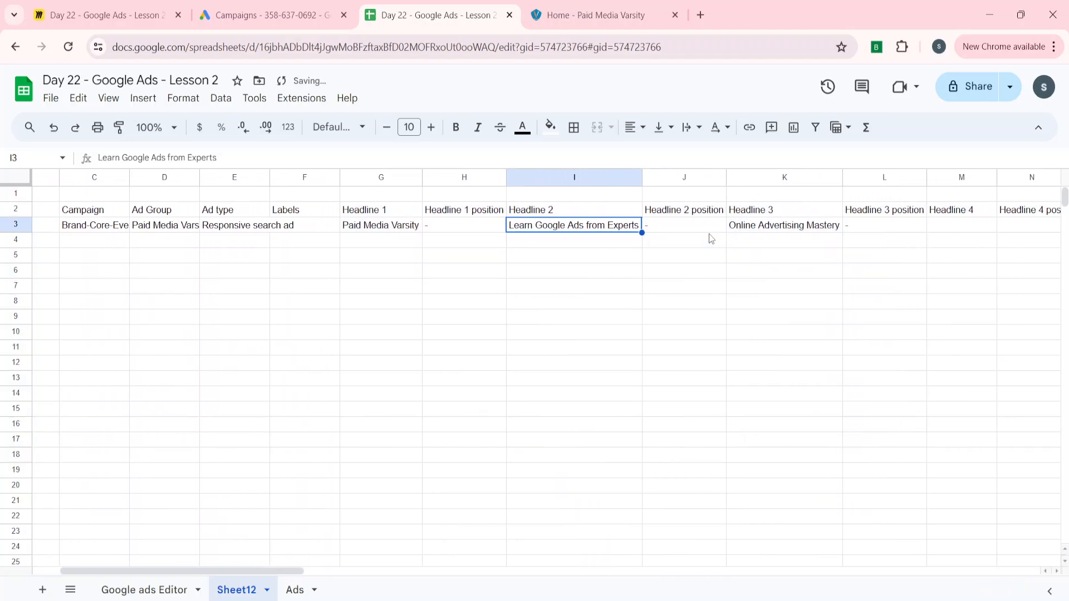
{"action": "left_click", "coordinate": [938, 230]}
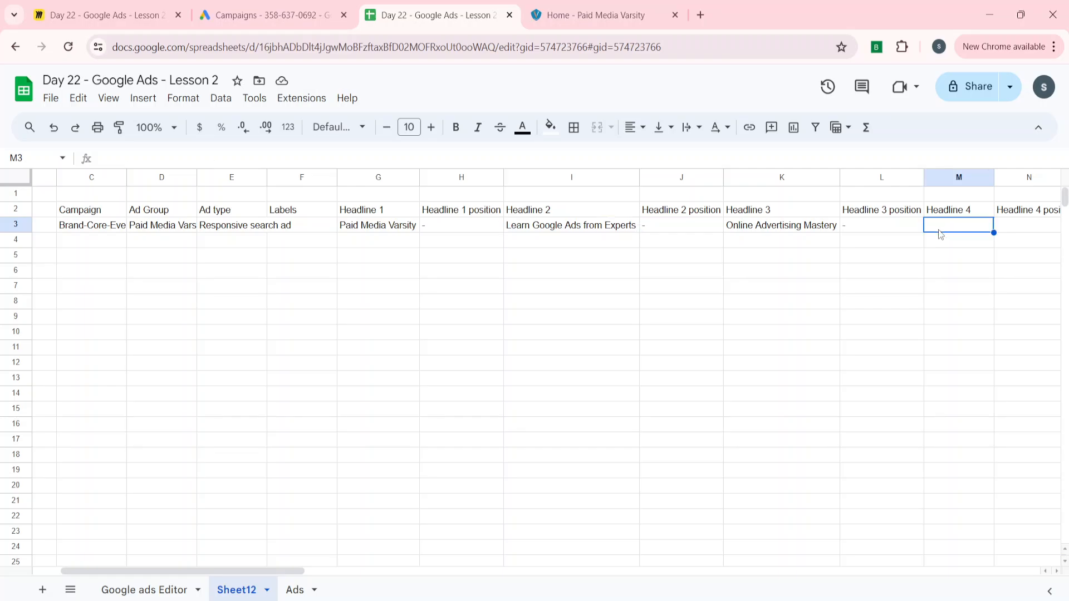
{"action": "type", "text": "Google"}
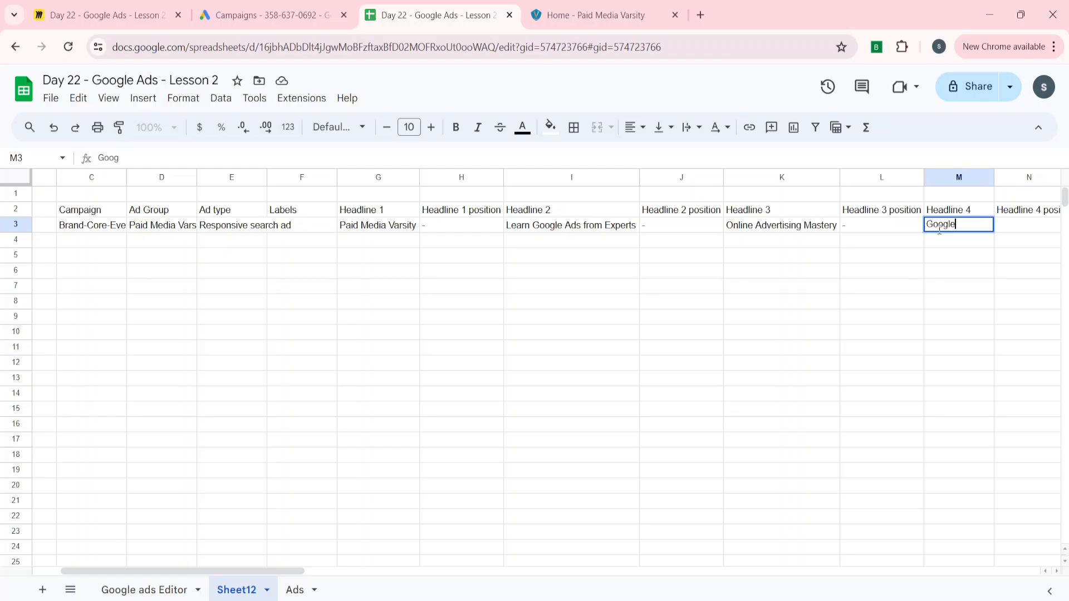
{"action": "type", "text": " Ads Editor"}
{"action": "key", "text": "Return"}
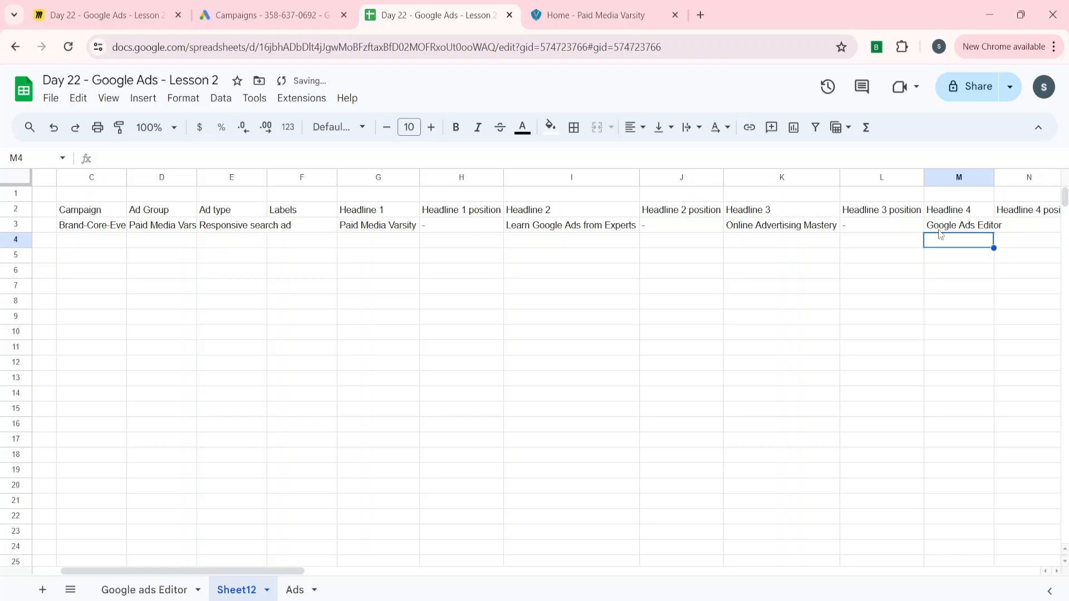
Copy the ad table headers and row, C2:BE3, for Google Ads Editor
{"action": "key", "text": "Up"}
{"action": "key", "text": "Up"}
{"action": "key", "text": "ctrl+Left"}
{"action": "key", "text": "ctrl+shift+Right"}
{"action": "key", "text": "shift+Down"}
{"action": "key", "text": "ctrl+c"}
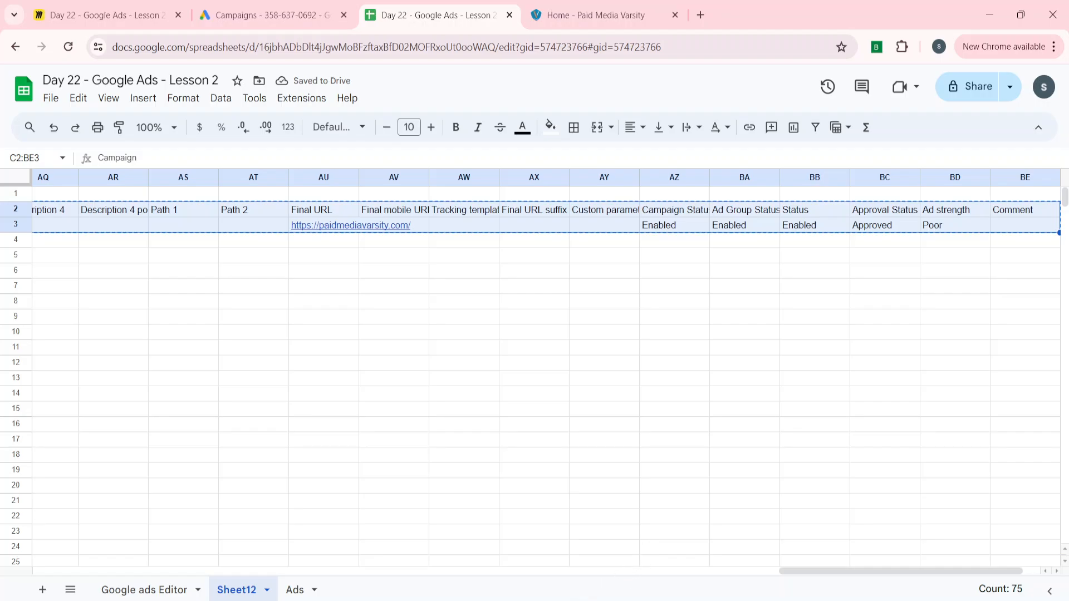
{"action": "key", "text": "alt+Tab"}
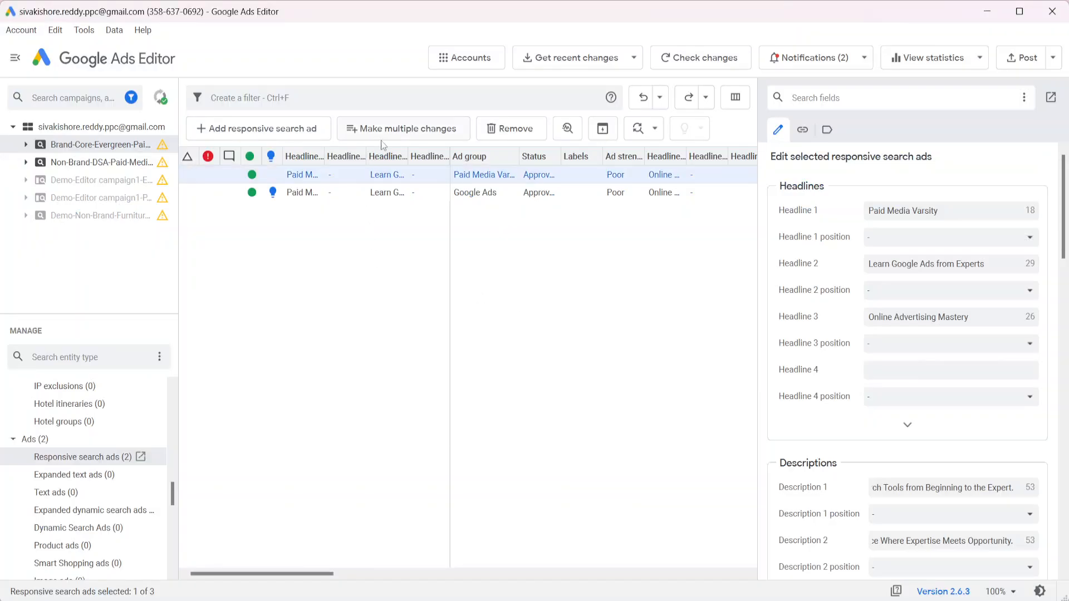
Paste the ad table into the responsive search ad bulk-change grid, import it, and keep the new ad
{"action": "left_click", "coordinate": [419, 137]}
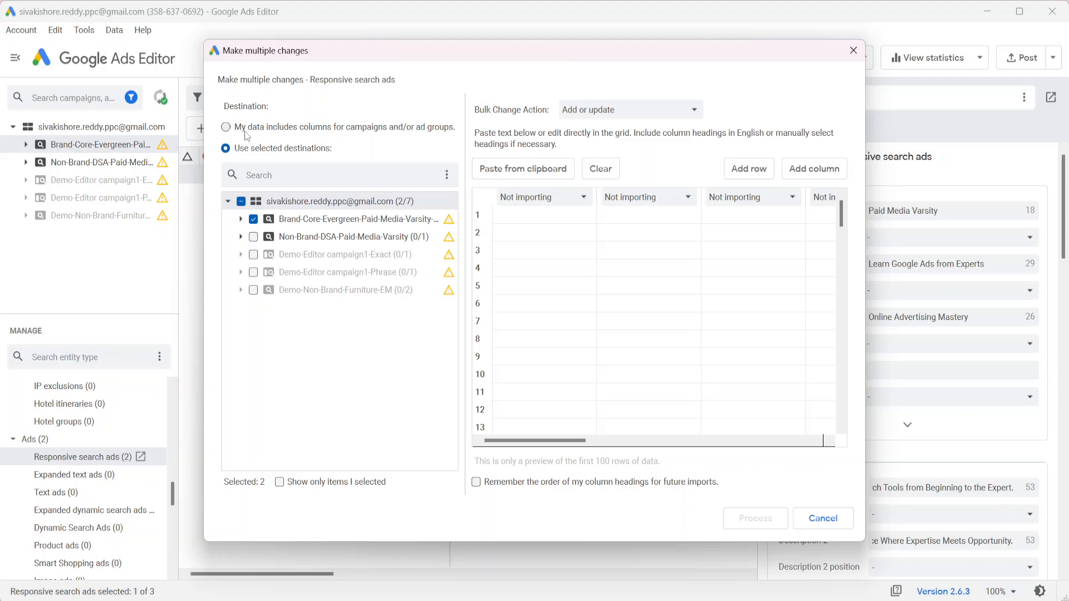
{"action": "left_click", "coordinate": [529, 212]}
{"action": "key", "text": "ctrl+v"}
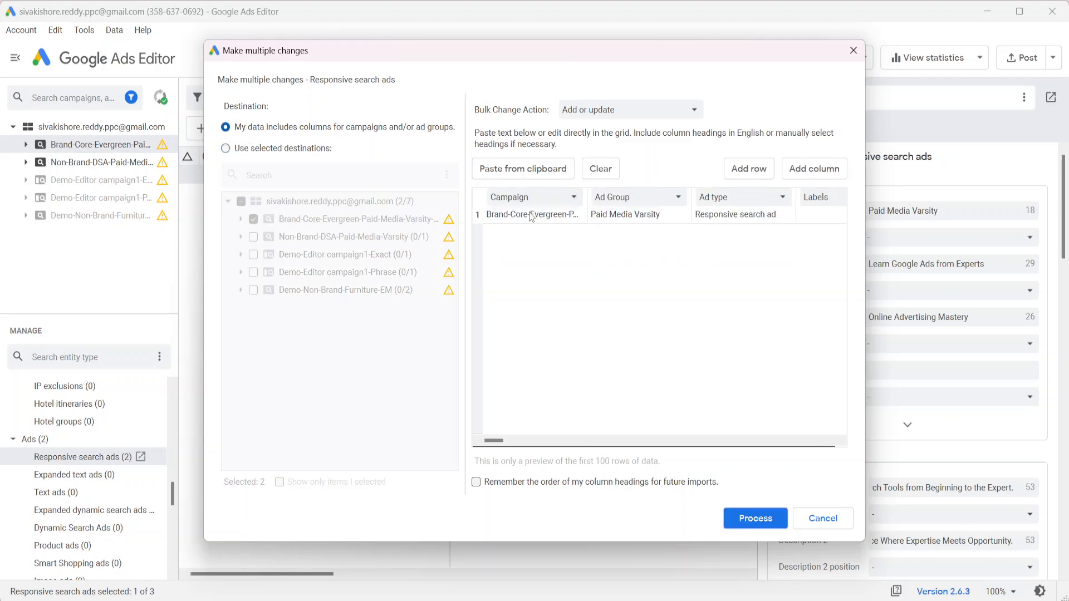
{"action": "scroll", "coordinate": [686, 333], "scroll_direction": "right", "scroll_amount": 5}
{"action": "left_click", "coordinate": [755, 518]}
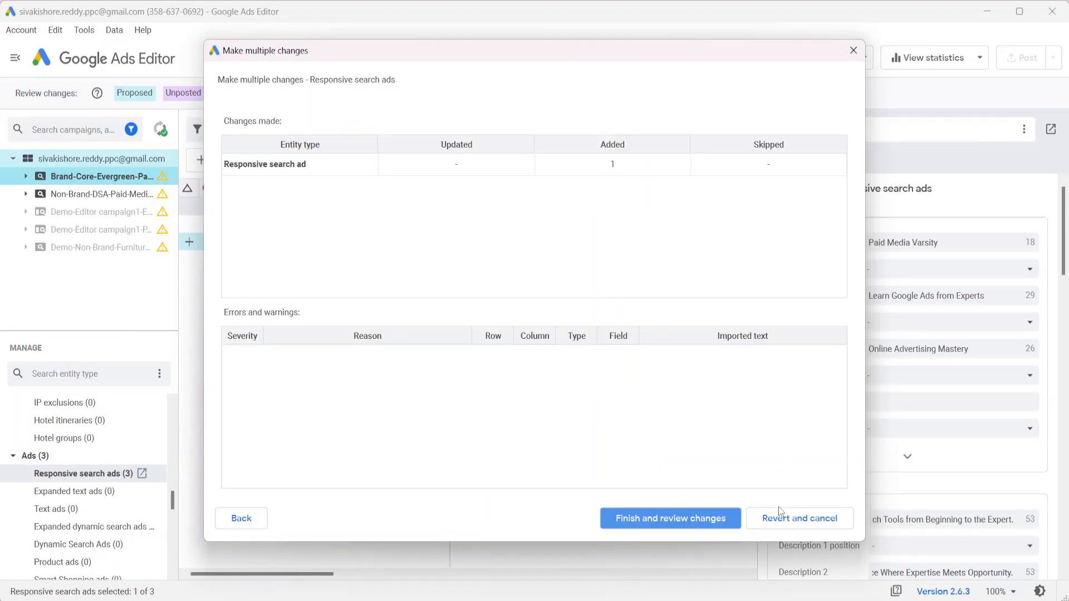
{"action": "left_click", "coordinate": [691, 522]}
{"action": "scroll", "coordinate": [601, 288], "scroll_direction": "right", "scroll_amount": 3}
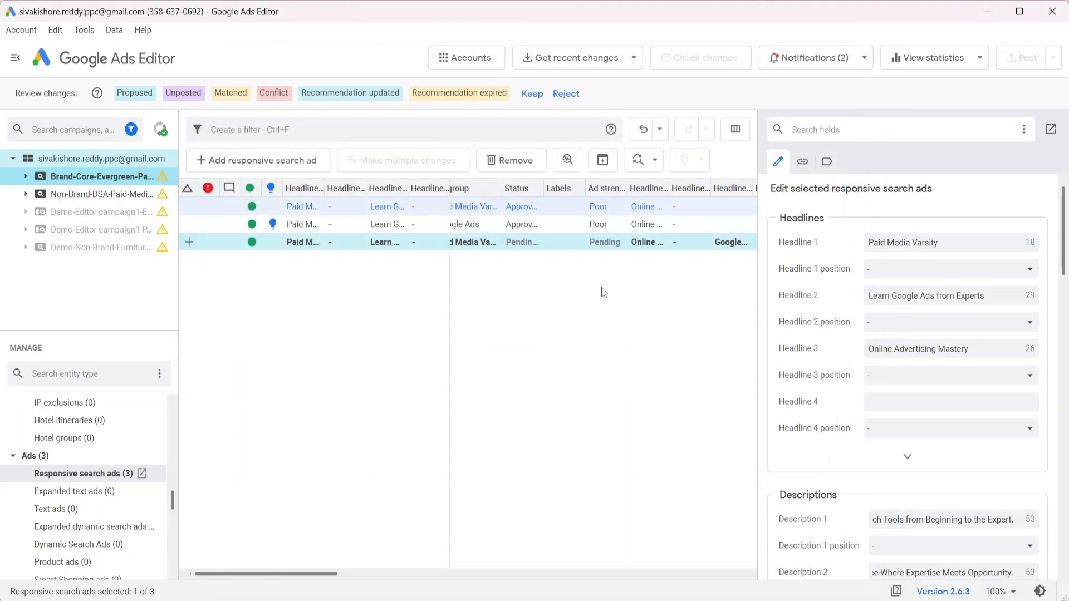
{"action": "scroll", "coordinate": [601, 287], "scroll_direction": "left", "scroll_amount": 2}
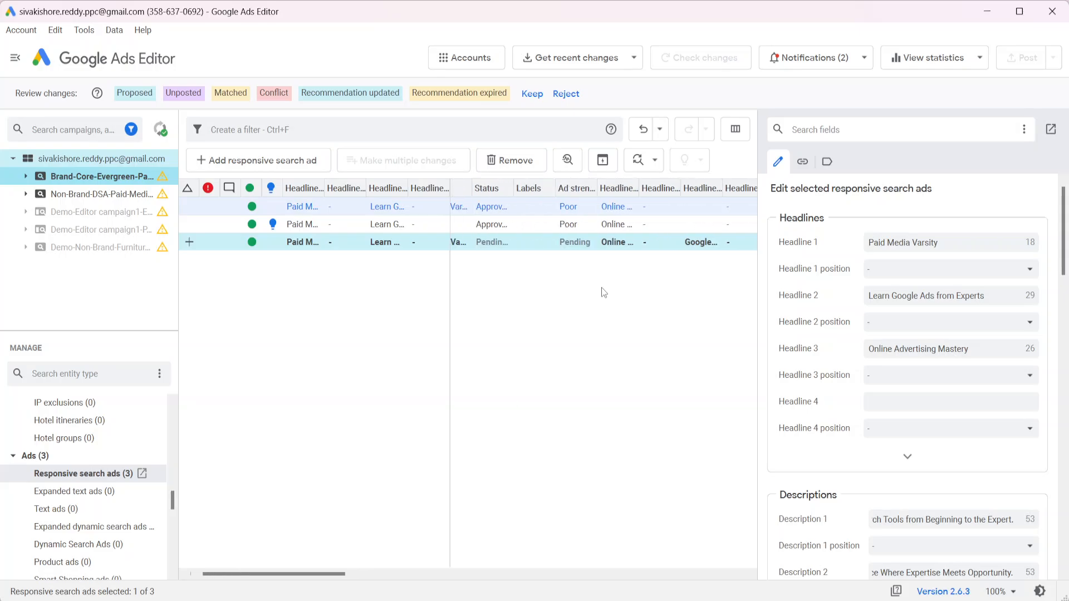
{"action": "left_click", "coordinate": [542, 99]}
Set 'When importing ads with different URLs' to 'Change existing URLs or paths (default)' and save
{"action": "left_click", "coordinate": [68, 31]}
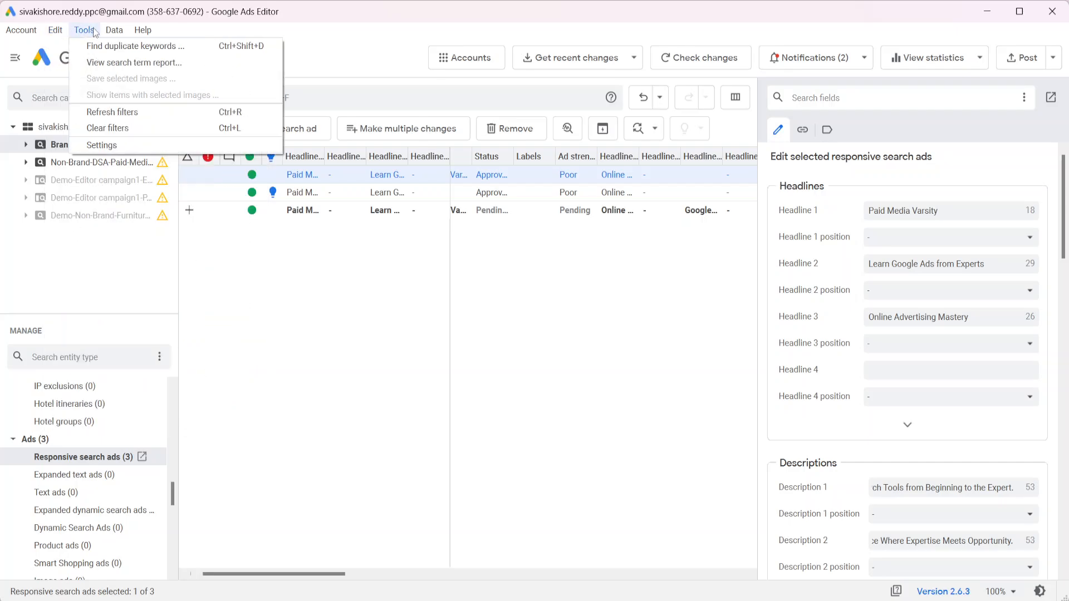
{"action": "left_click", "coordinate": [84, 30]}
{"action": "left_click", "coordinate": [84, 30]}
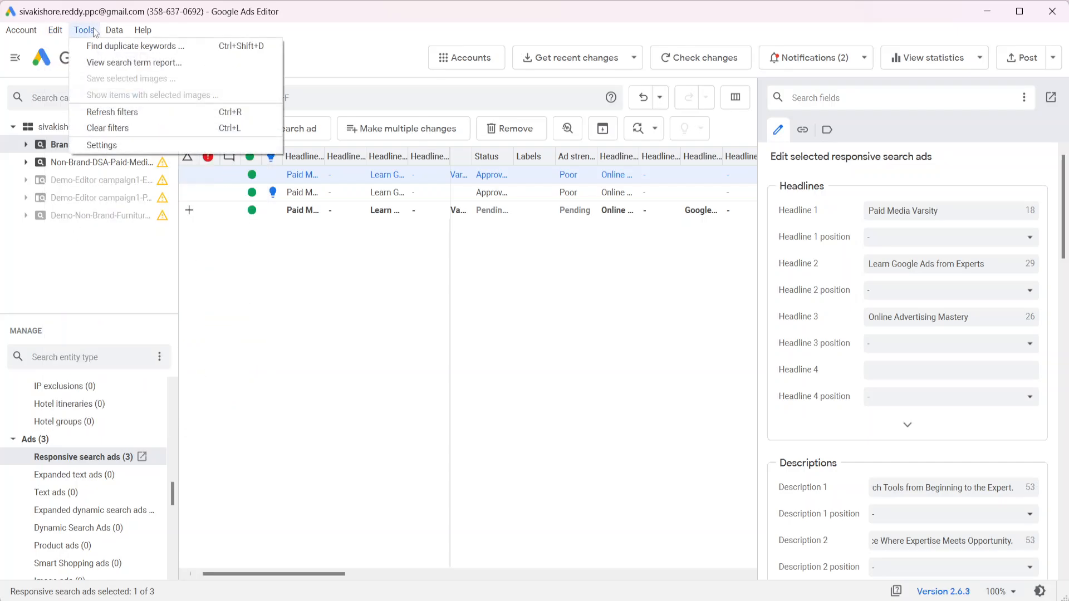
{"action": "left_click", "coordinate": [106, 144]}
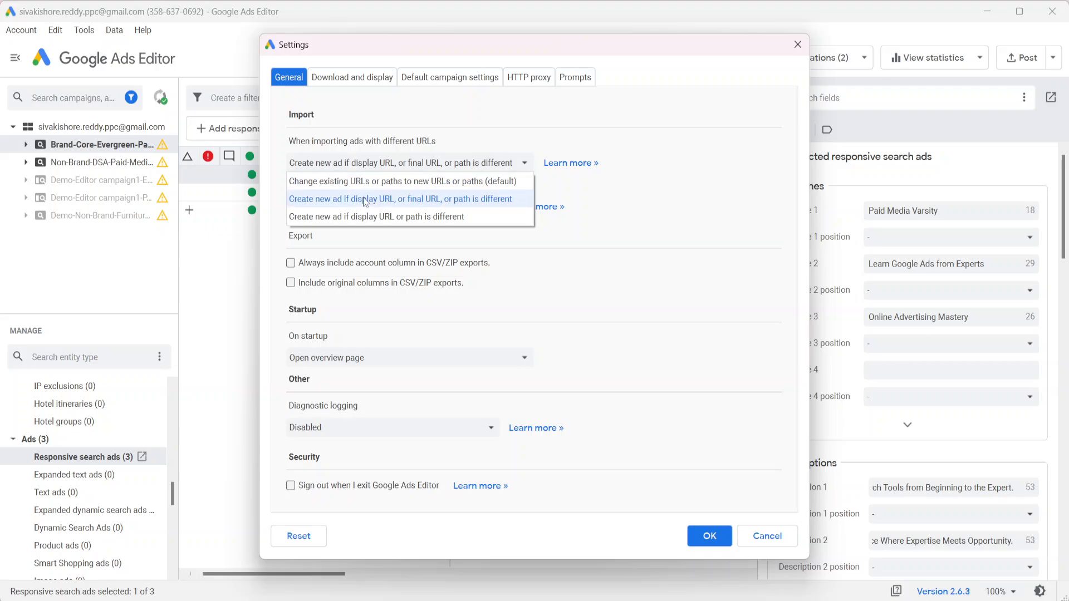
{"action": "left_click", "coordinate": [364, 182]}
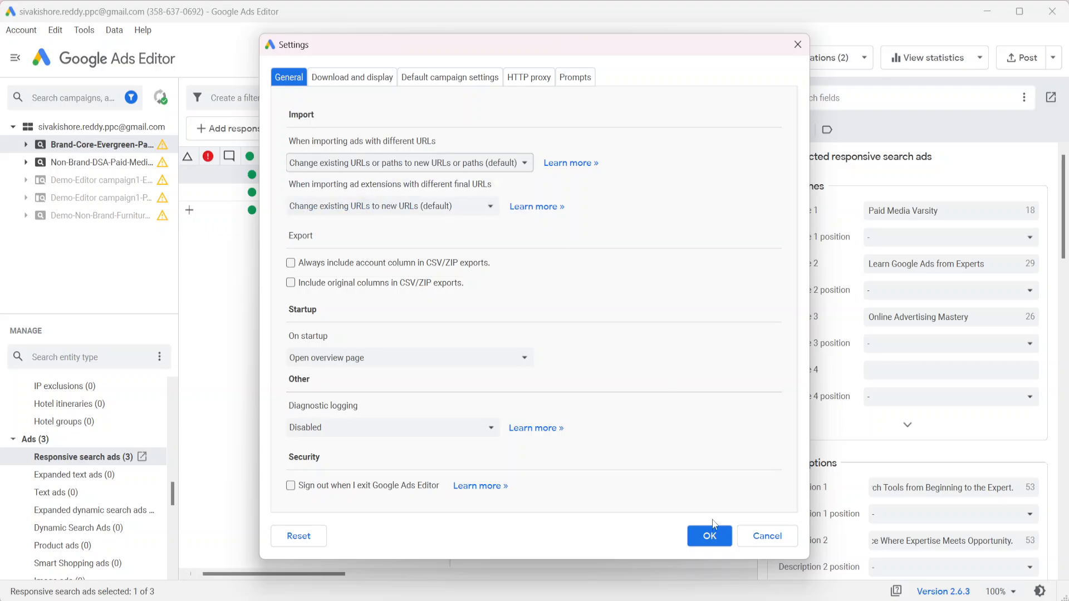
{"action": "left_click", "coordinate": [711, 536]}
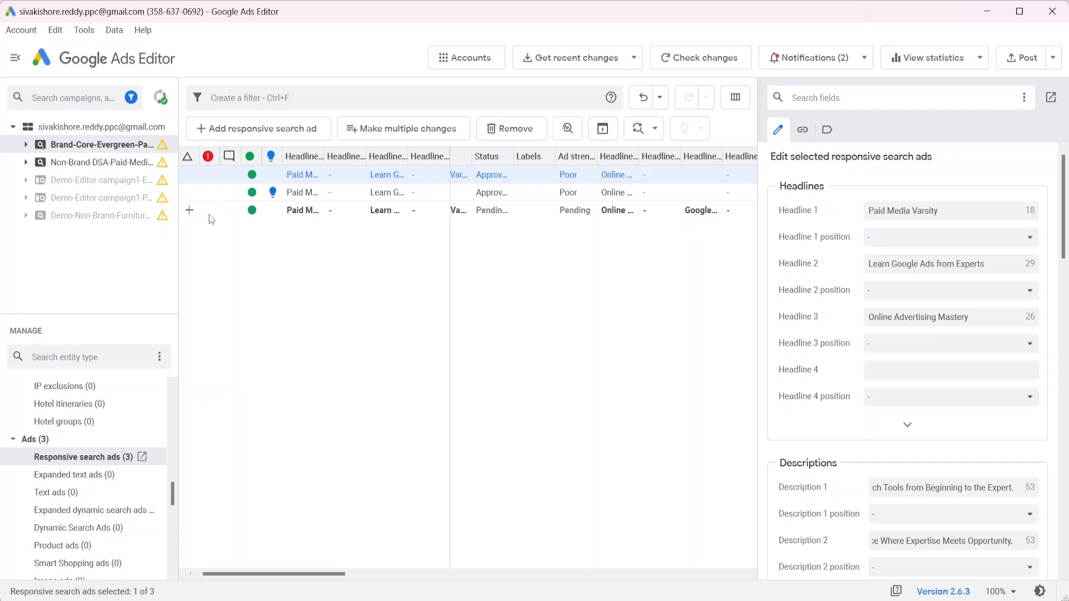
{"action": "left_click", "coordinate": [210, 215]}
Revert the pending imported ad, then type 'Google Ads Edi' into the first ad's Headline 4
{"action": "right_click", "coordinate": [210, 215]}
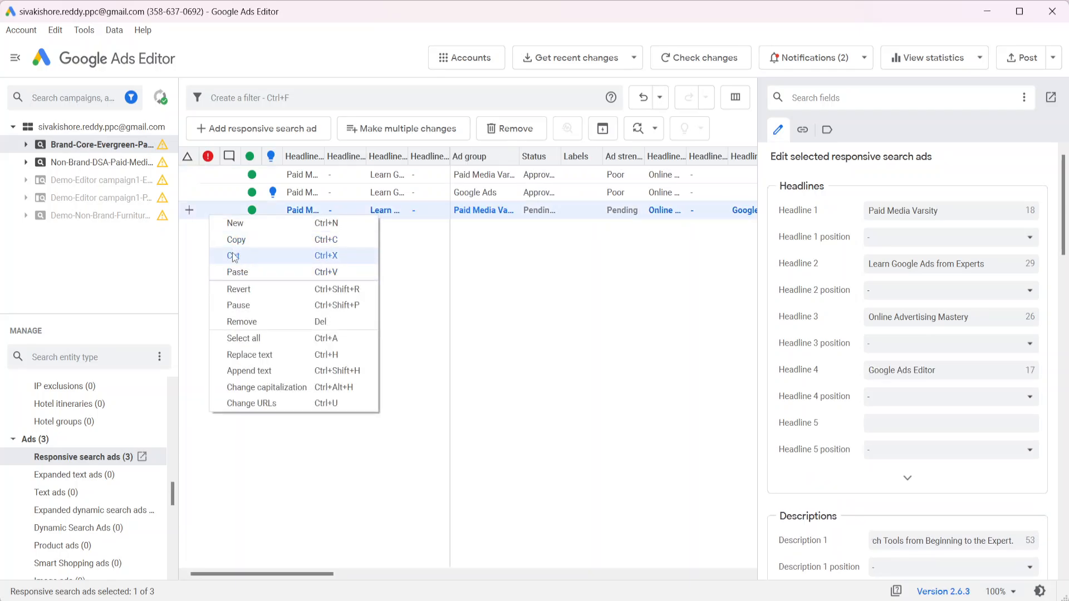
{"action": "left_click", "coordinate": [236, 293]}
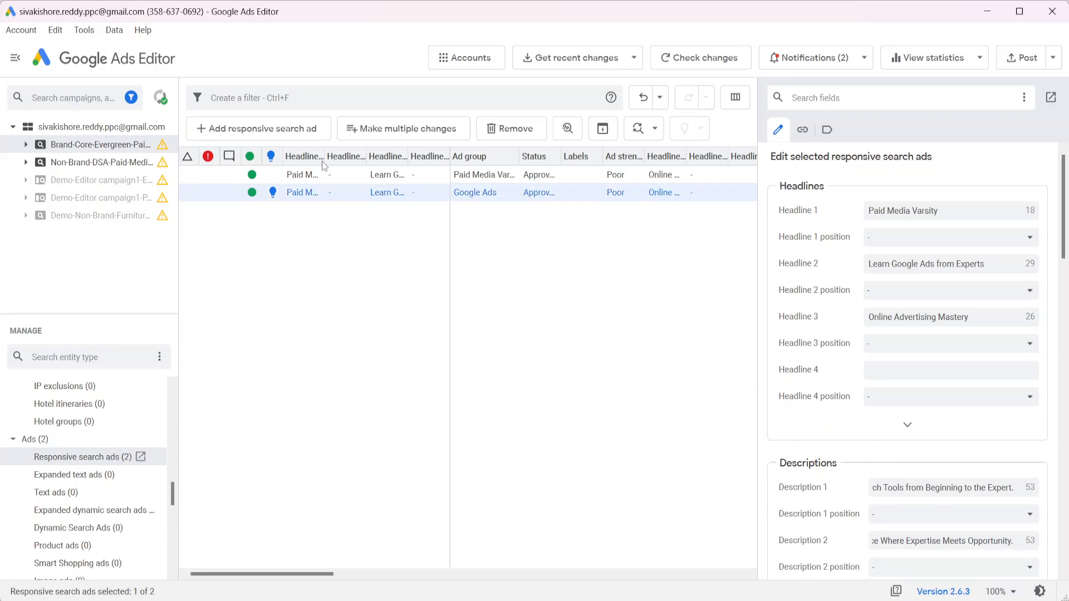
{"action": "left_click", "coordinate": [233, 177]}
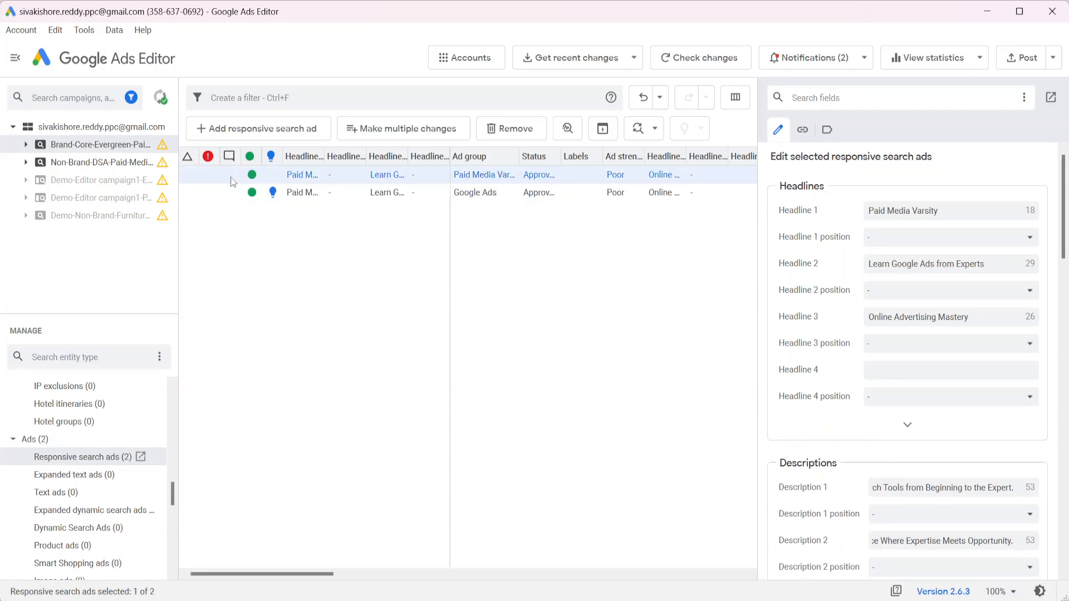
{"action": "left_click", "coordinate": [879, 370]}
{"action": "type", "text": "Go"}
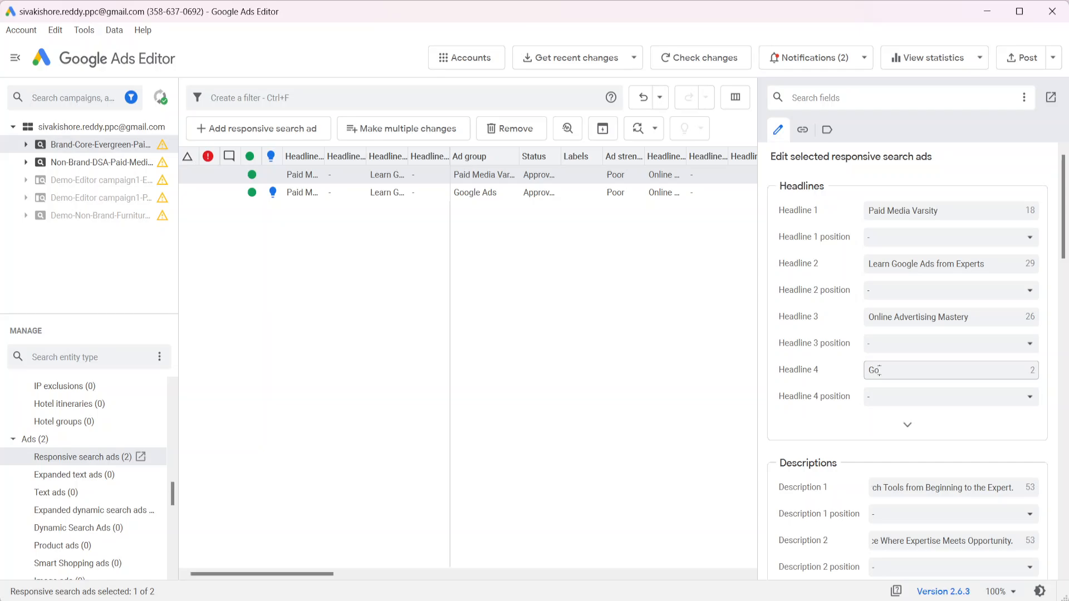
{"action": "type", "text": "ogle Ads Edi"}
Post the pending changes to Google Ads for all campaigns and close the summary
{"action": "left_click", "coordinate": [1021, 58]}
{"action": "left_click", "coordinate": [417, 160]}
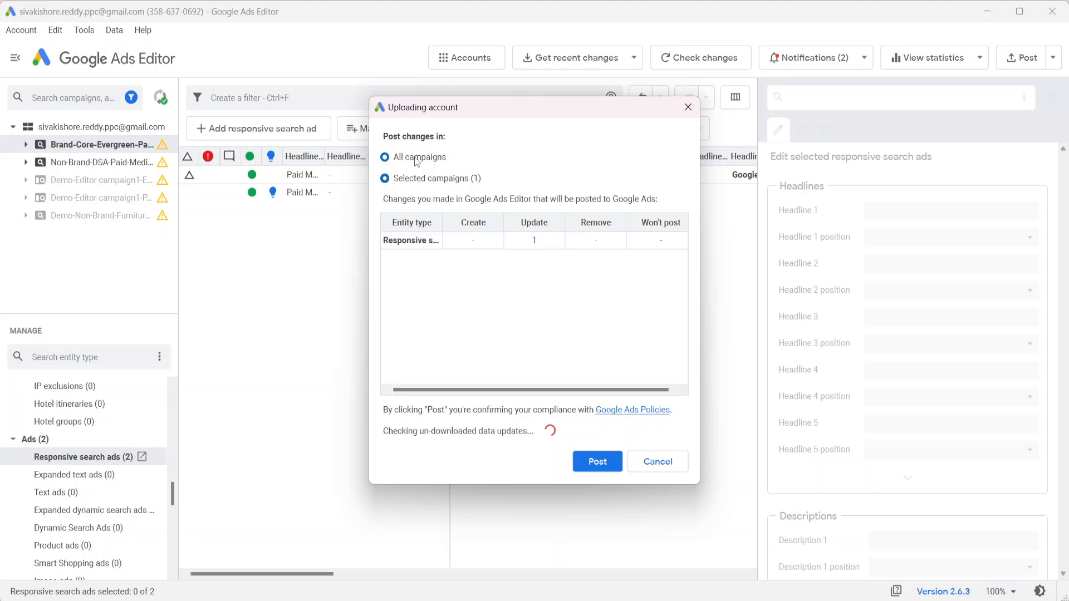
{"action": "left_click", "coordinate": [599, 453]}
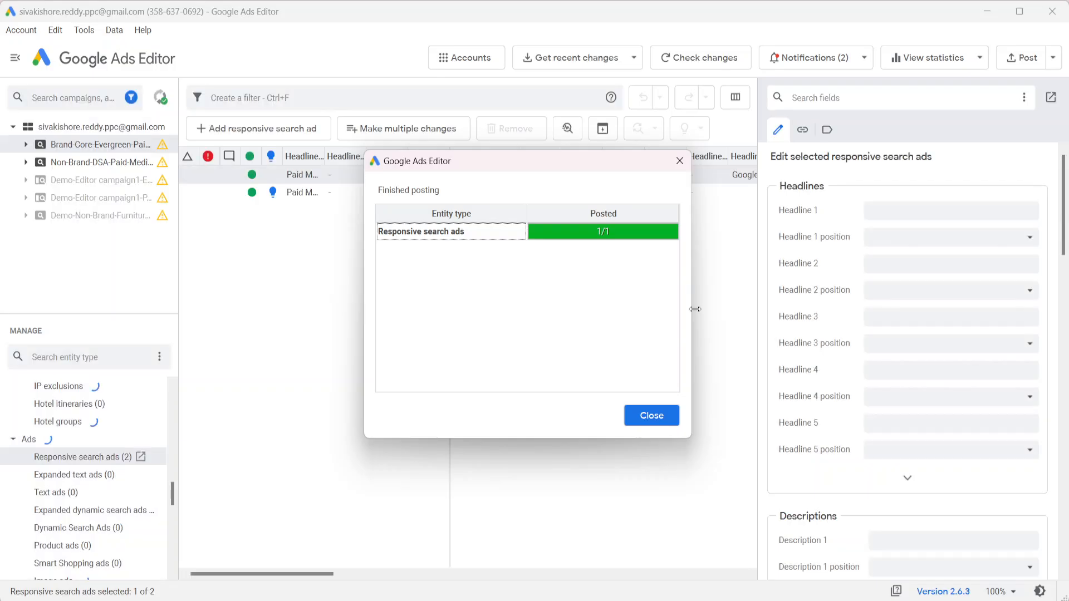
{"action": "left_click", "coordinate": [653, 417]}
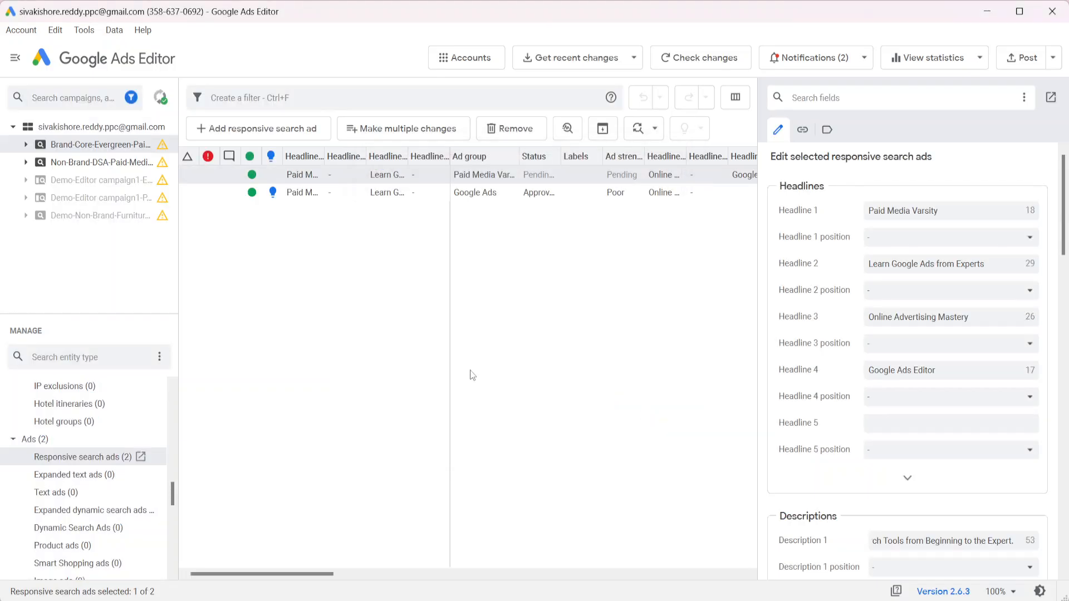
Select the first ad, then return to Sheet12 and select rows 2 and 3
{"action": "left_click", "coordinate": [450, 375]}
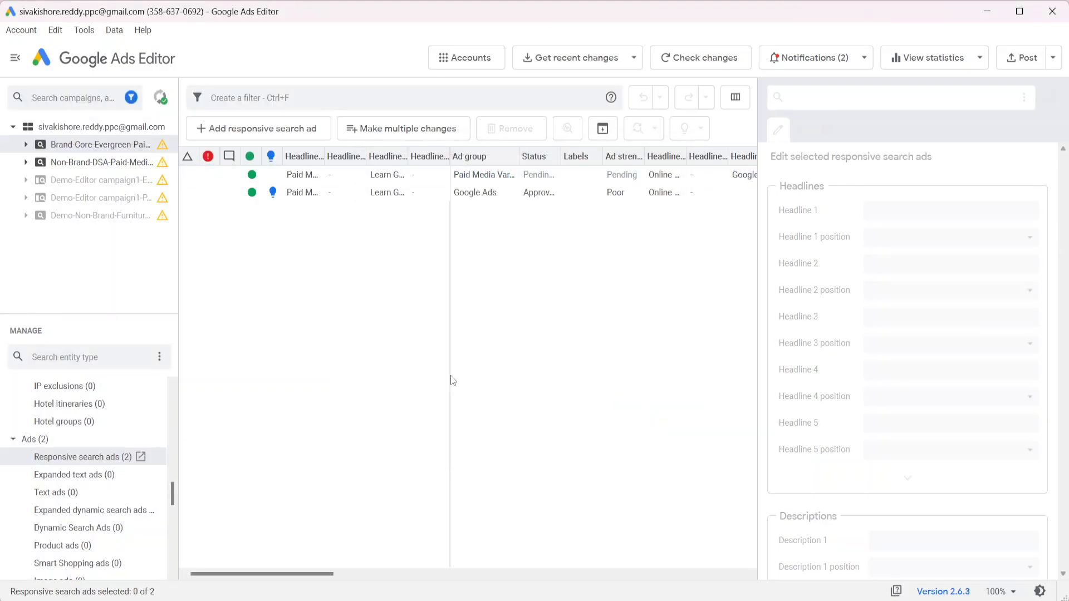
{"action": "left_click", "coordinate": [202, 177]}
{"action": "key", "text": "alt+Tab"}
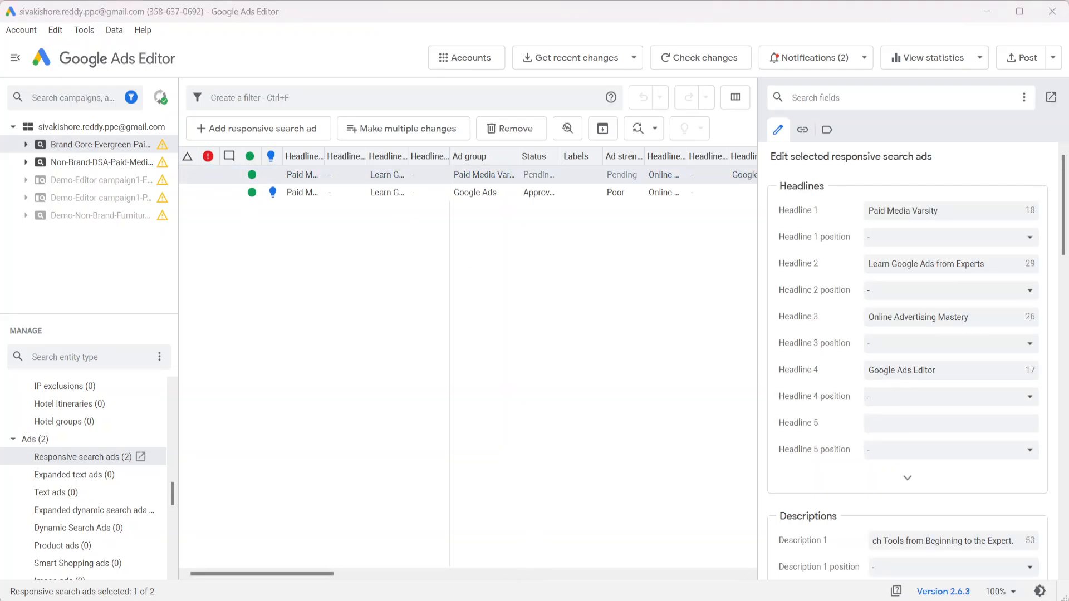
{"action": "key", "text": "shift+space"}
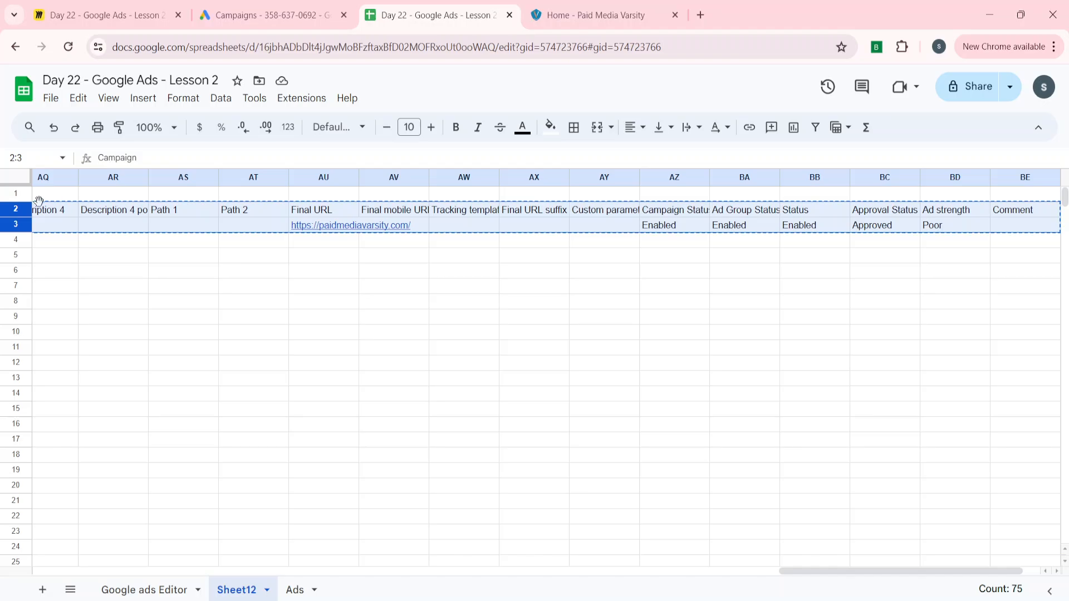
Delete rows 2–3 from Sheet12, leave the cursor on C3, and return to Google Ads Editor
{"action": "right_click", "coordinate": [16, 210]}
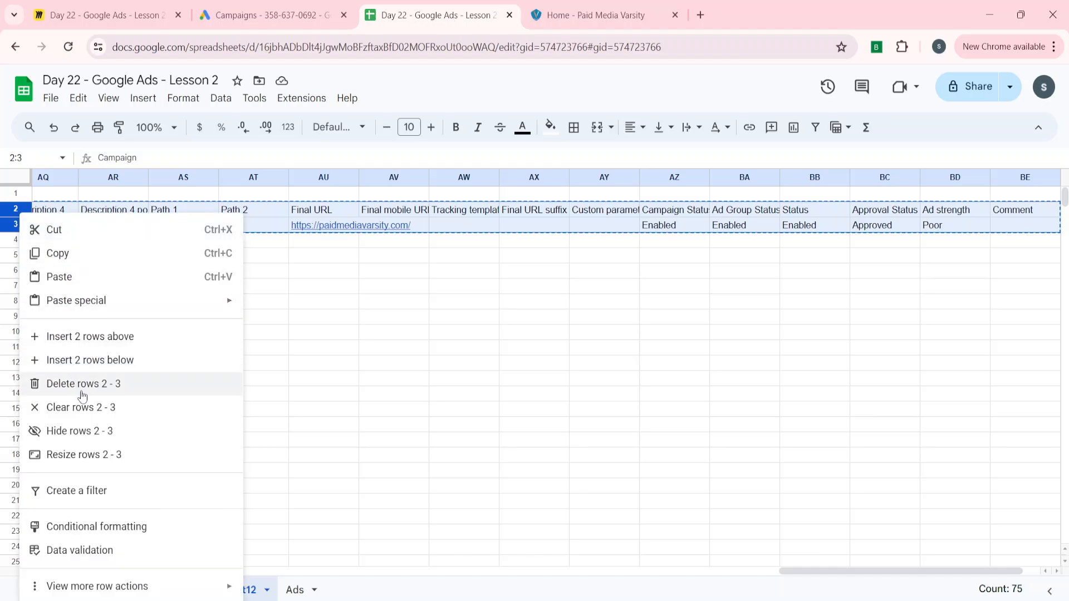
{"action": "left_click", "coordinate": [80, 384]}
{"action": "left_click_drag", "start_coordinate": [401, 410], "coordinate": [434, 393]}
{"action": "left_click", "coordinate": [195, 234], "text": "shift"}
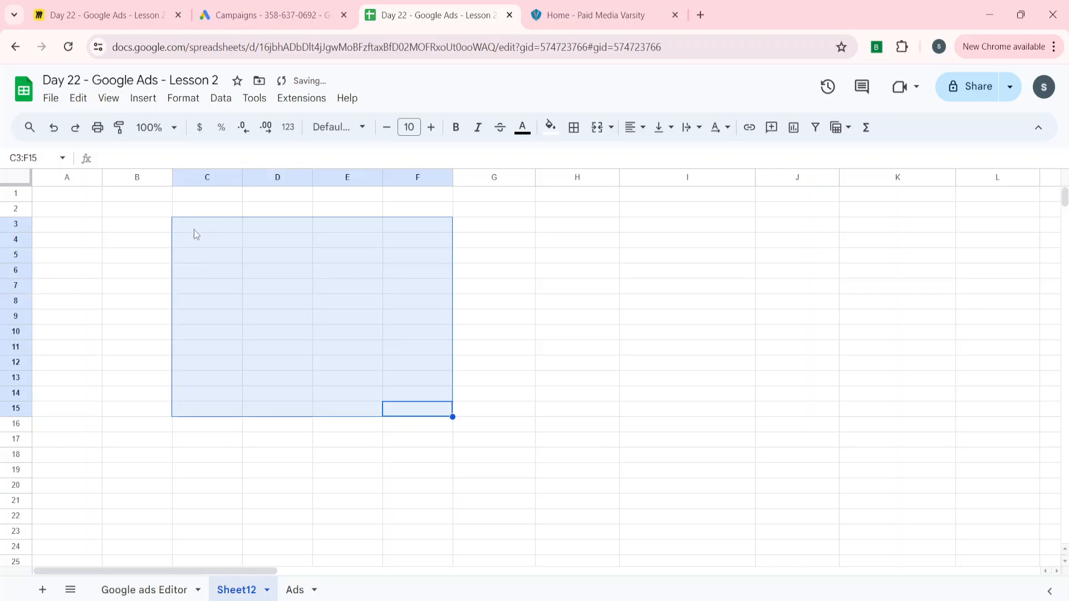
{"action": "left_click", "coordinate": [196, 234]}
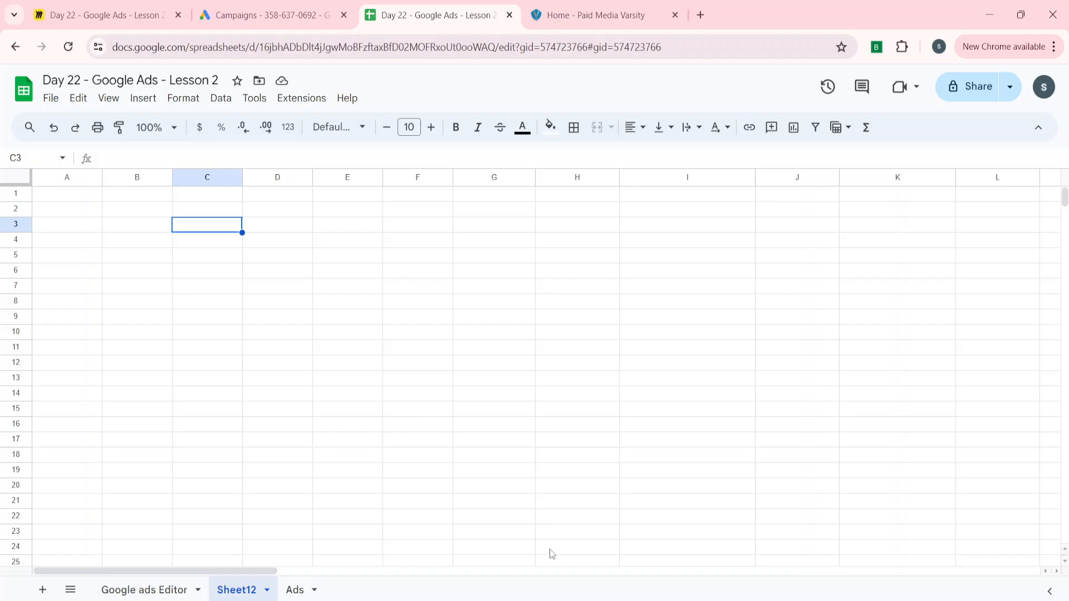
{"action": "key", "text": "alt+Tab"}
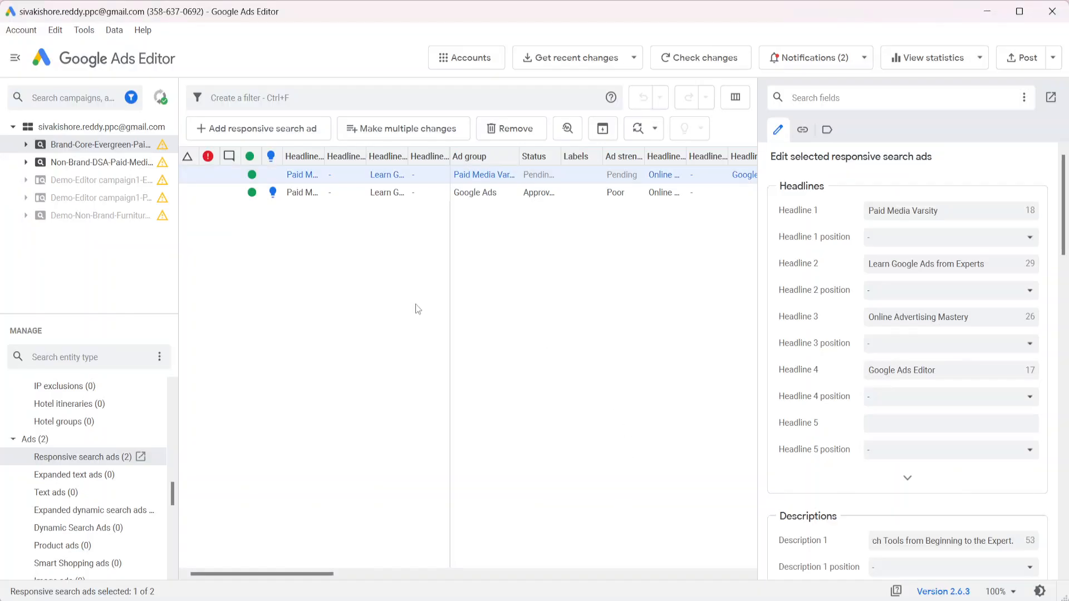
Select the updated first ad, with Headline 4 'Google Ads Editor', and go back to Sheet12
{"action": "left_click", "coordinate": [415, 304]}
{"action": "left_click", "coordinate": [208, 177]}
{"action": "key", "text": "alt+Tab"}
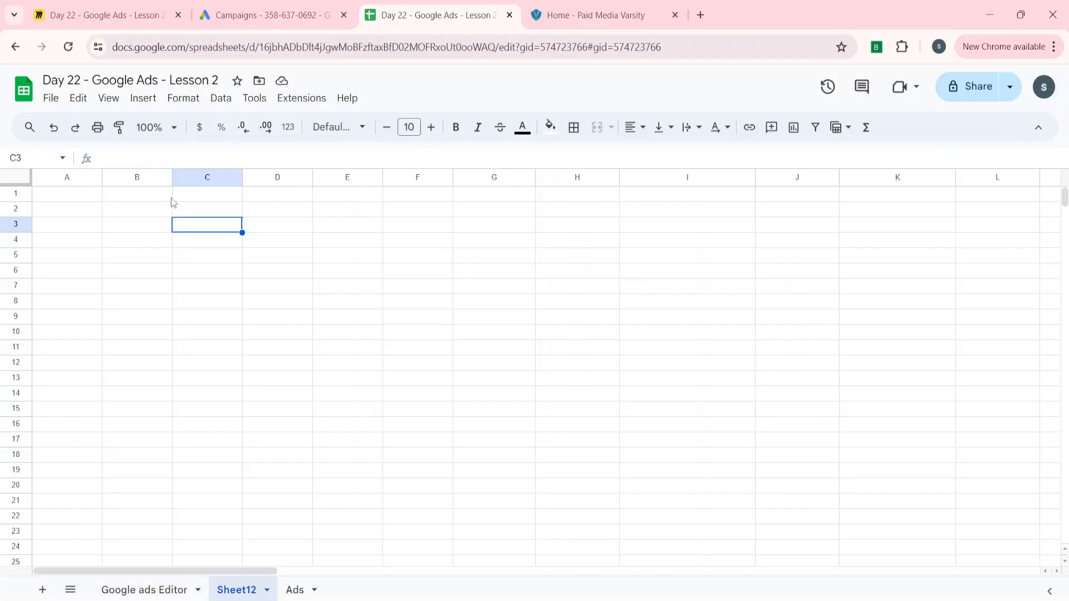
Paste the copied ad at C3 and auto-fit columns C to BE
{"action": "key", "text": "ctrl+v"}
{"action": "key", "text": "ctrl+space"}
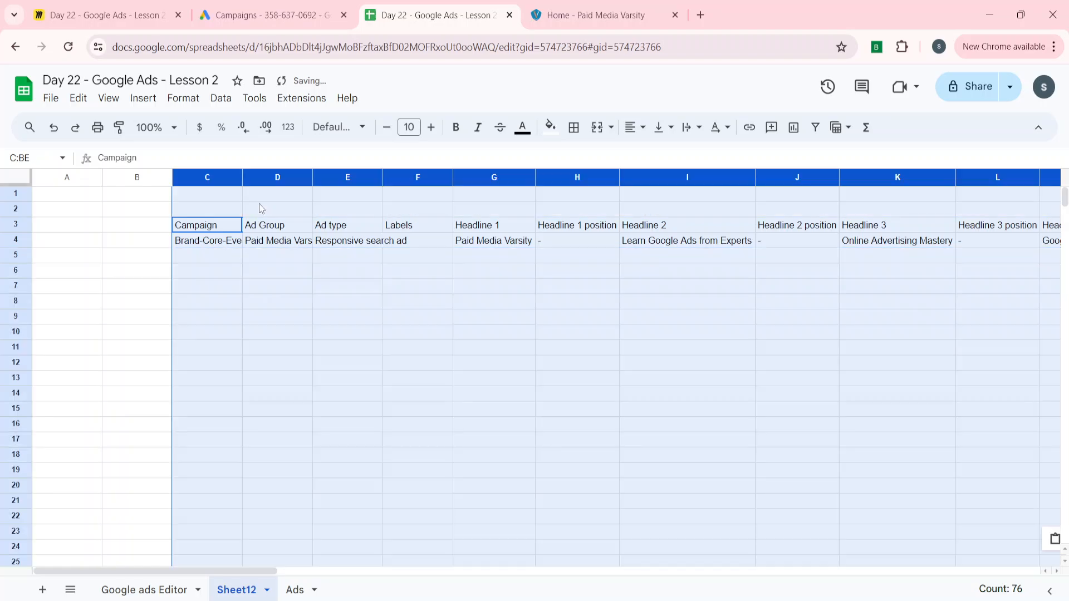
{"action": "left_click_drag", "start_coordinate": [243, 177], "coordinate": [244, 177]}
{"action": "double_click", "coordinate": [243, 177]}
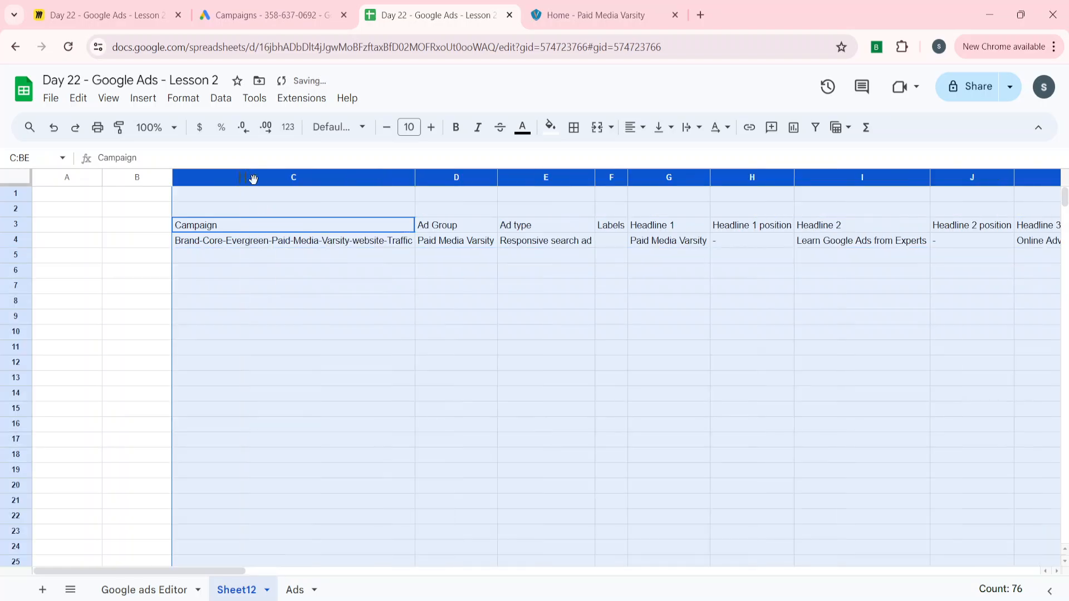
{"action": "left_click", "coordinate": [323, 227]}
Shorten the Headline 4 value in M4 to 'Google Ads'
{"action": "key", "text": "Right"}
{"action": "key", "text": "Right"}
{"action": "key", "text": "Right"}
{"action": "key", "text": "Right"}
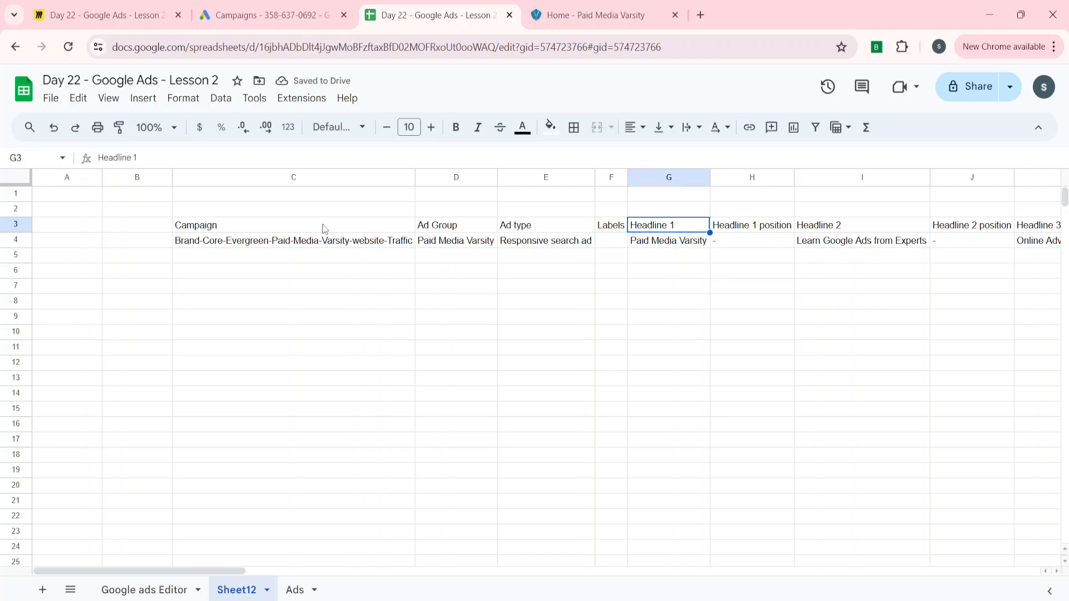
{"action": "key", "text": "Right"}
{"action": "key", "text": "Right"}
{"action": "key", "text": "Right"}
{"action": "key", "text": "Right"}
{"action": "key", "text": "Right"}
{"action": "key", "text": "Right"}
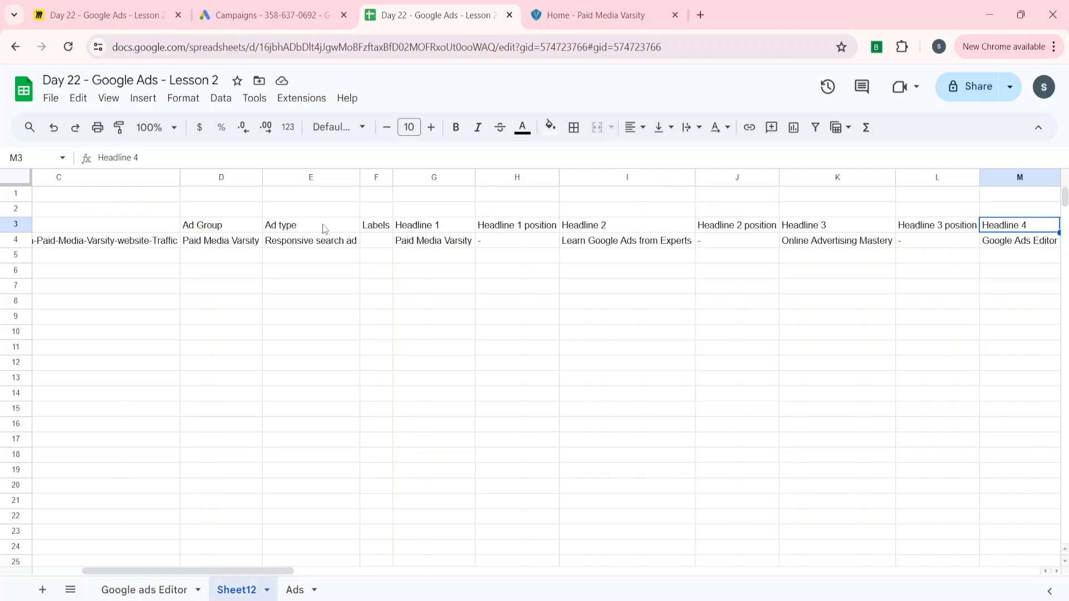
{"action": "key", "text": "Right"}
{"action": "key", "text": "Left"}
{"action": "key", "text": "Down"}
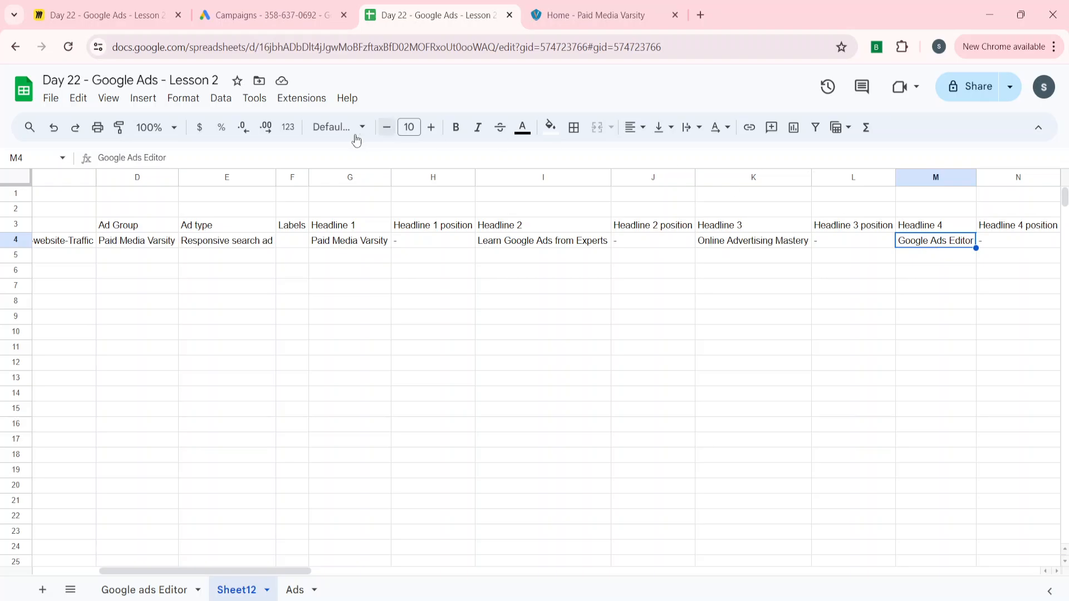
{"action": "left_click", "coordinate": [214, 160]}
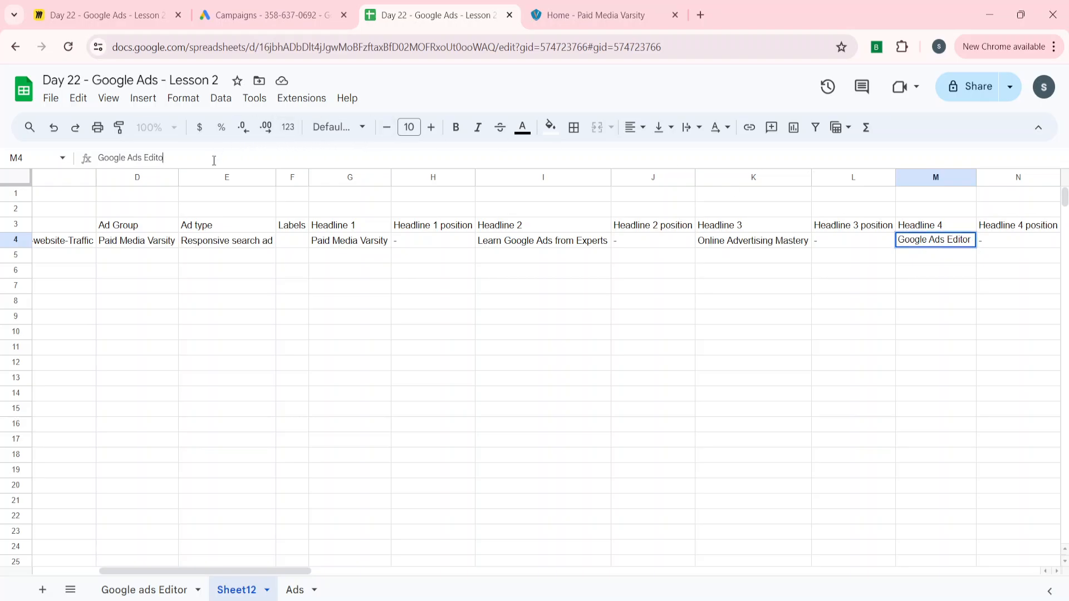
{"action": "key", "text": "BackSpace"}
{"action": "key", "text": "BackSpace"}
{"action": "key", "text": "BackSpace"}
{"action": "key", "text": "BackSpace"}
{"action": "key", "text": "BackSpace"}
{"action": "key", "text": "Return"}
Undo the edit so M4 reads 'Google Ads Editor' again, ending on cell A3
{"action": "key", "text": "Up"}
{"action": "key", "text": "Up"}
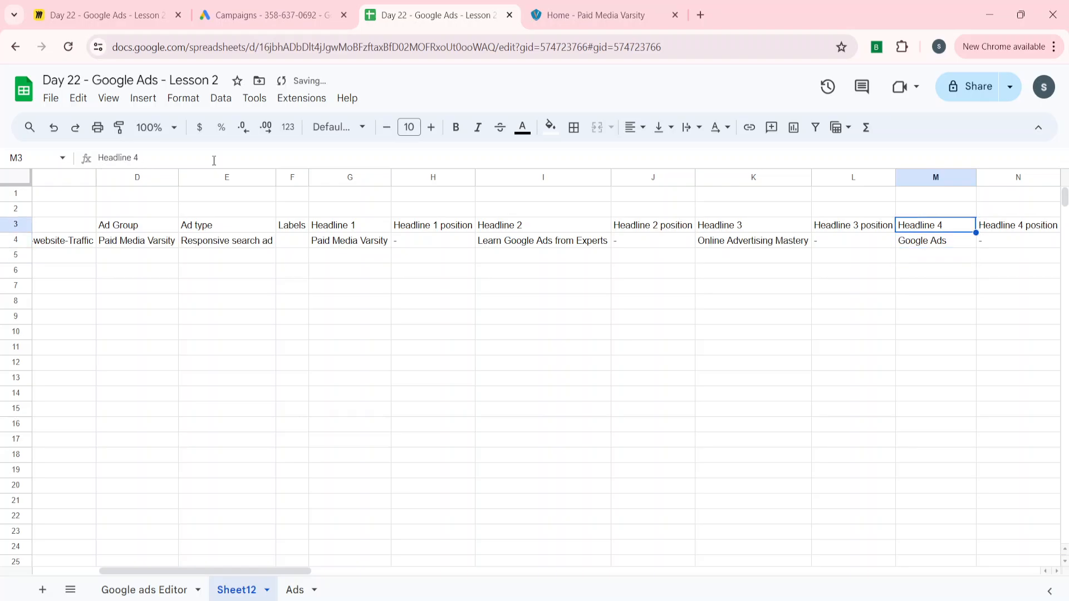
{"action": "key", "text": "ctrl+Left"}
{"action": "key", "text": "ctrl+shift+Right"}
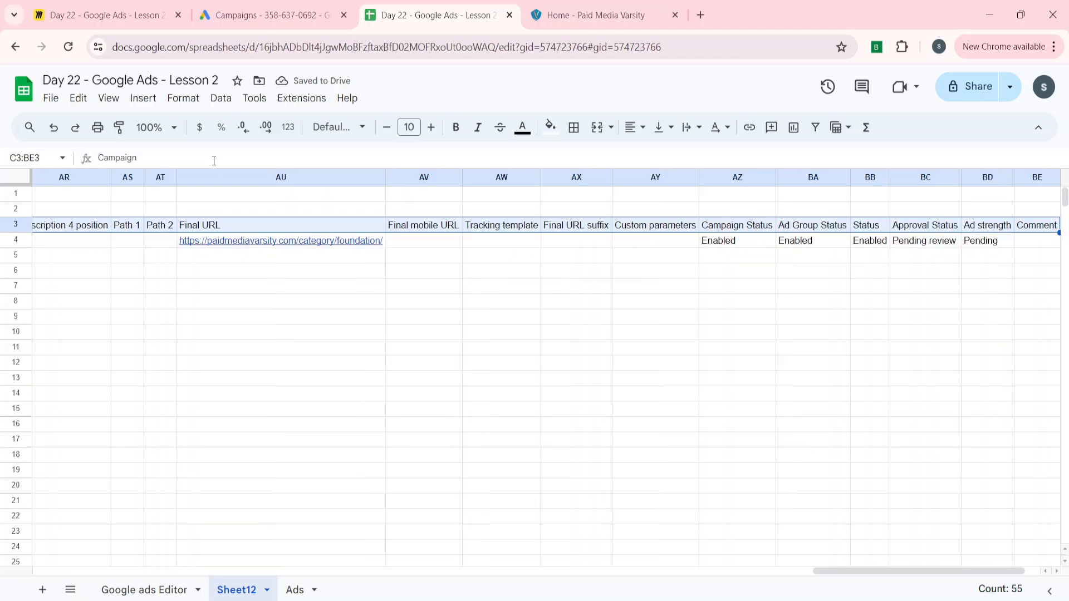
{"action": "key", "text": "Left"}
{"action": "key", "text": "Left"}
{"action": "key", "text": "ctrl+z"}
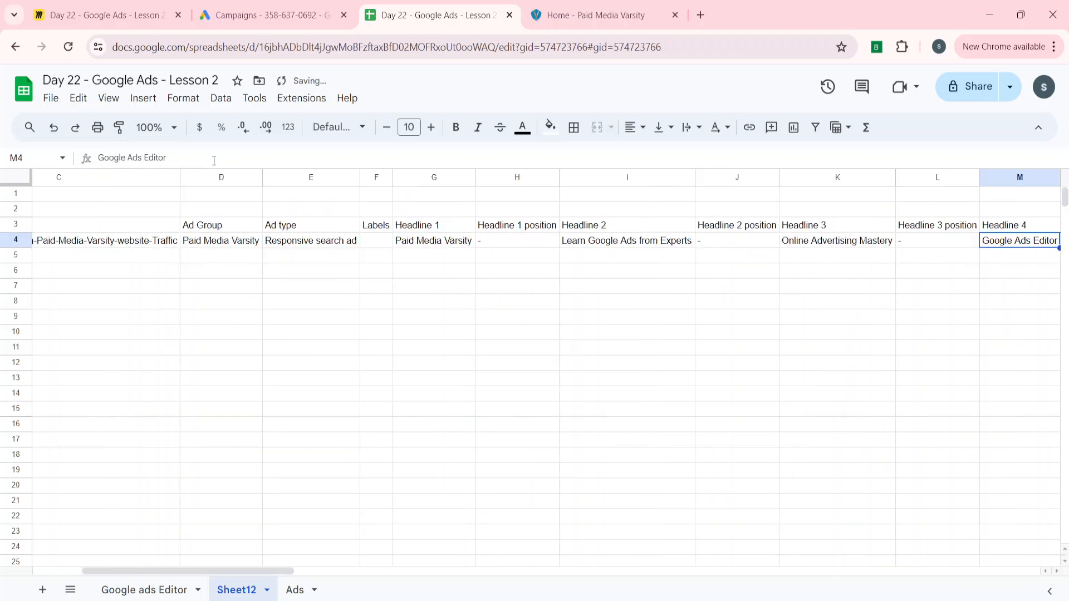
{"action": "key", "text": "Right"}
{"action": "key", "text": "Right"}
{"action": "key", "text": "Left"}
{"action": "key", "text": "Left"}
{"action": "key", "text": "Left"}
{"action": "key", "text": "Left"}
{"action": "key", "text": "ctrl+Left"}
{"action": "key", "text": "ctrl+Left"}
{"action": "key", "text": "ctrl+Left"}
{"action": "key", "text": "ctrl+Left"}
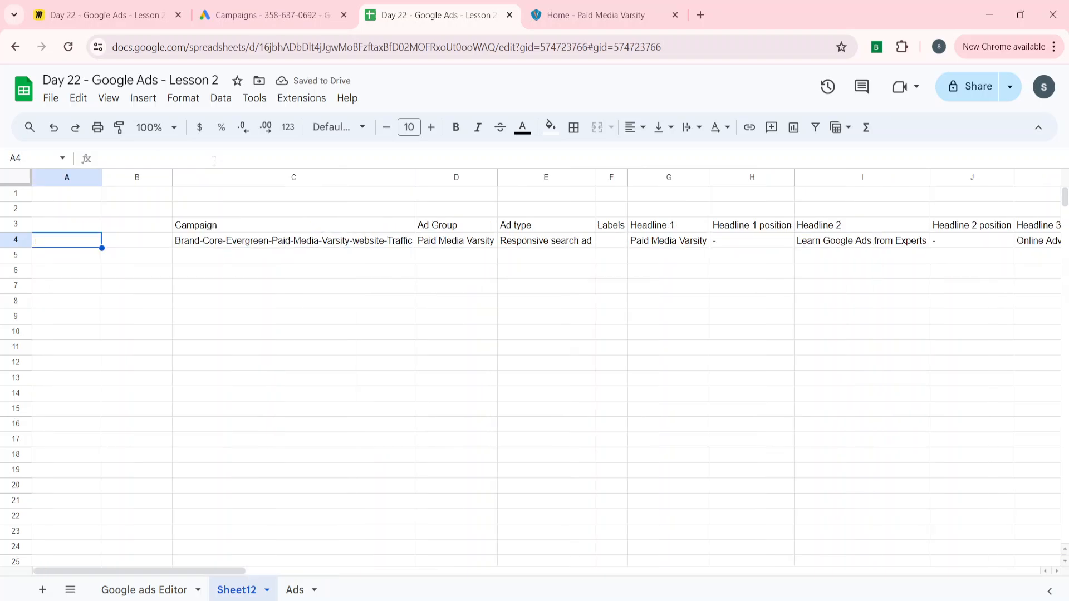
{"action": "key", "text": "Up"}
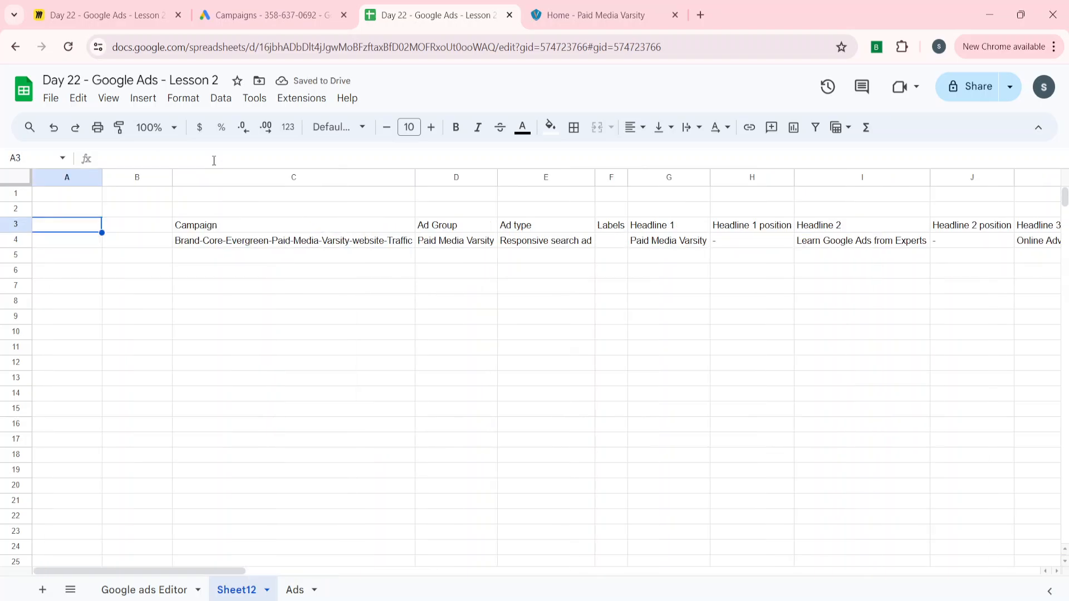
Label cell A3 'Original'
{"action": "type", "text": "Orignia"}
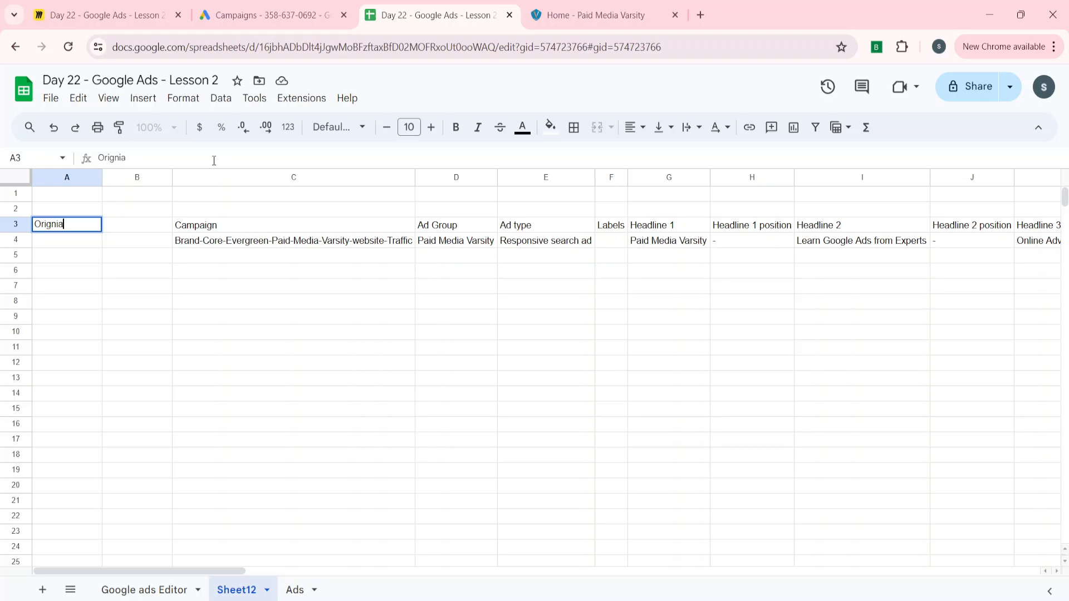
{"action": "key", "text": "BackSpace"}
{"action": "key", "text": "BackSpace"}
{"action": "type", "text": "ina"}
{"action": "key", "text": "Return"}
Duplicate the ad rows C3:BE4 at C8 and label A8 'Version 1'
{"action": "key", "text": "Right"}
{"action": "key", "text": "Right"}
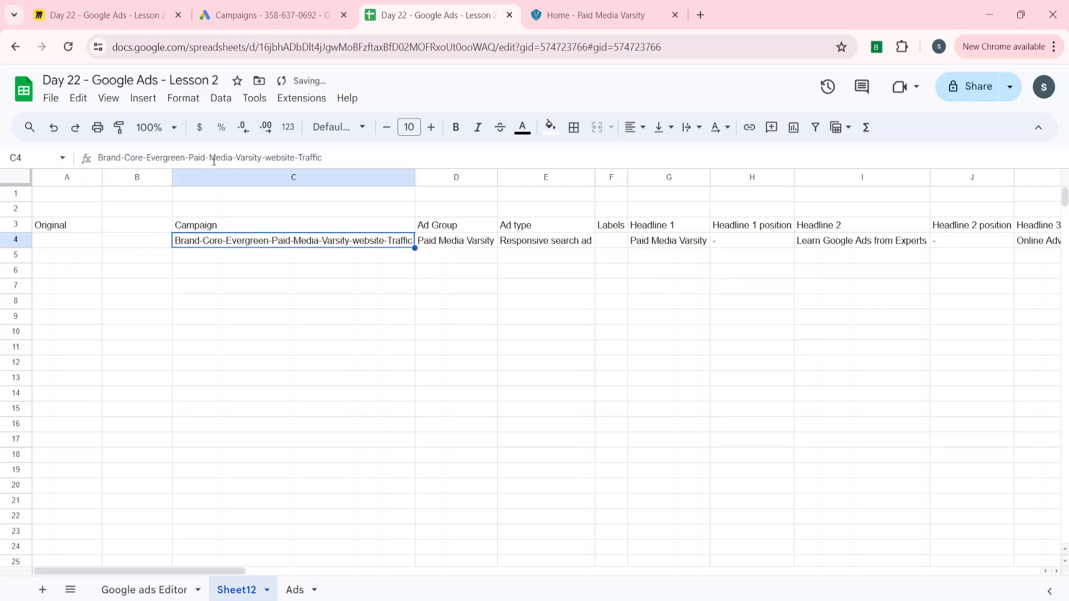
{"action": "key", "text": "Up"}
{"action": "key", "text": "ctrl+shift+Right"}
{"action": "key", "text": "ctrl+shift+Down"}
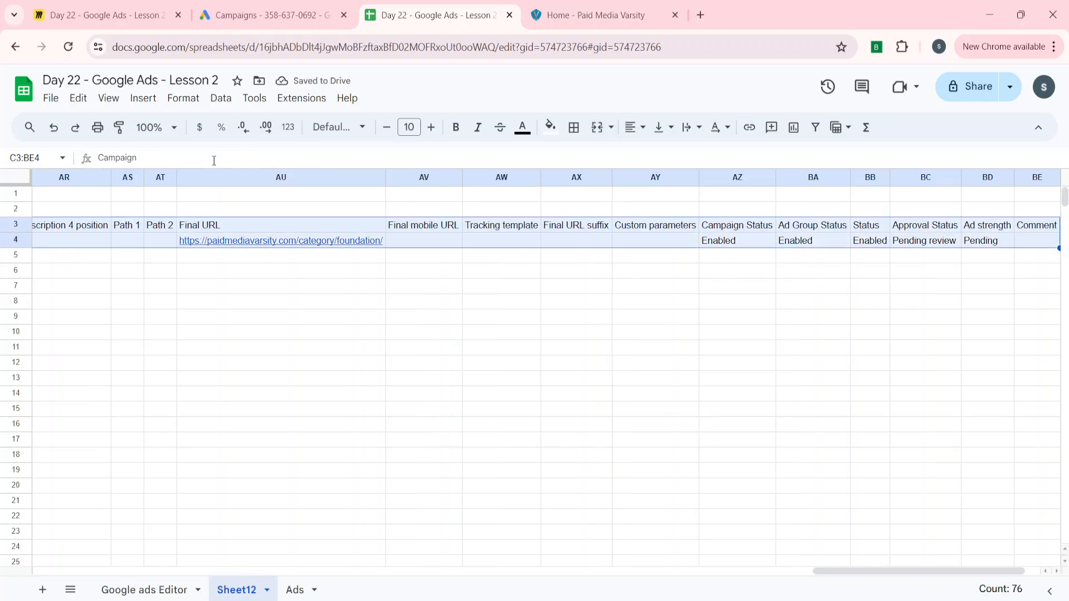
{"action": "key", "text": "ctrl+c"}
{"action": "key", "text": "Down"}
{"action": "key", "text": "Down"}
{"action": "key", "text": "Down"}
{"action": "key", "text": "Down"}
{"action": "key", "text": "Down"}
{"action": "key", "text": "ctrl+v"}
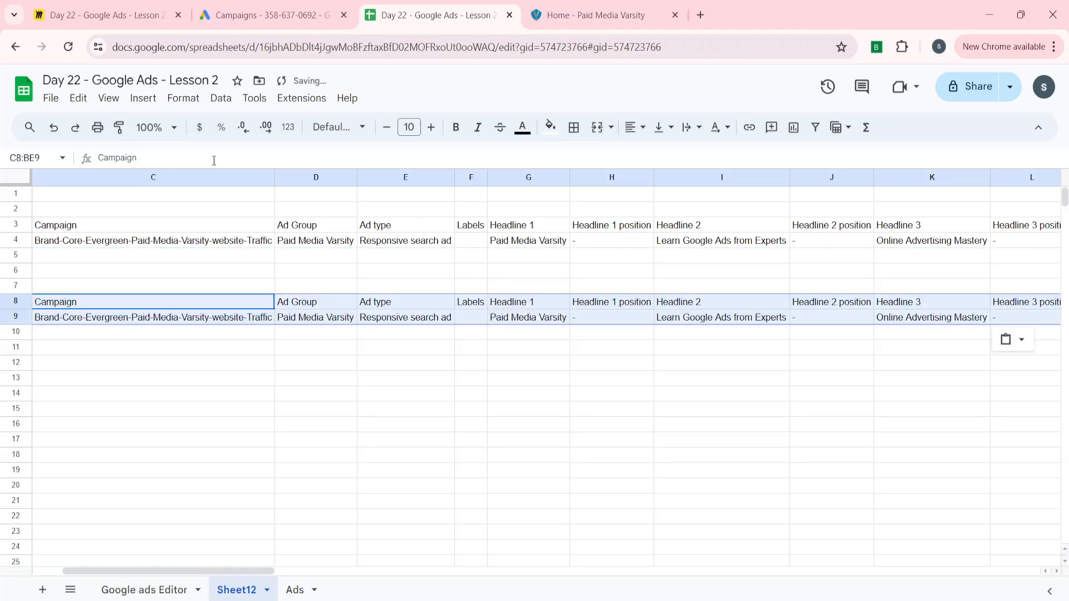
{"action": "key", "text": "ctrl+Left"}
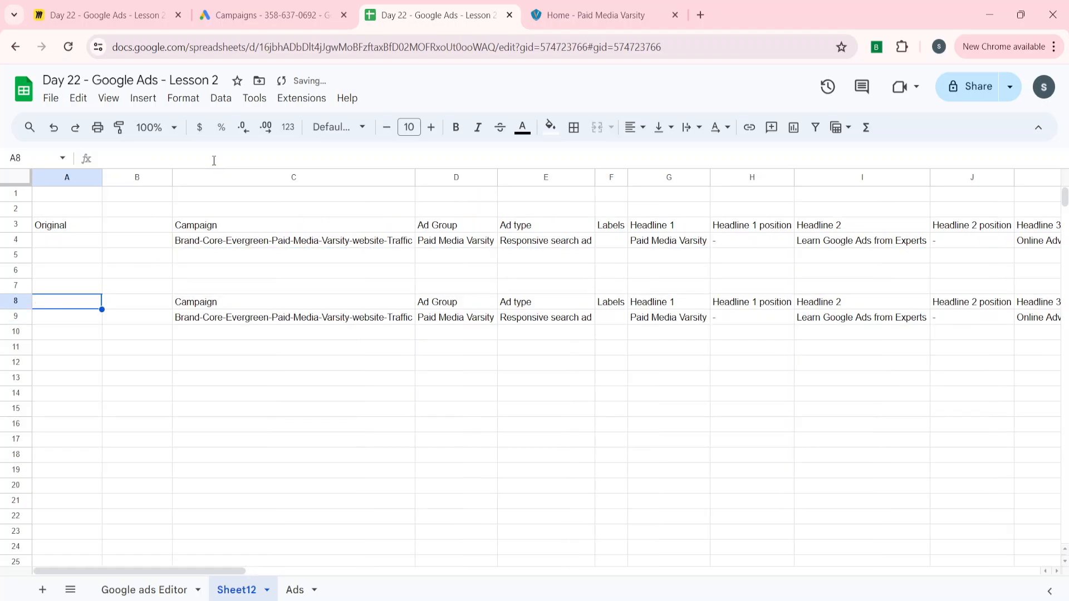
{"action": "type", "text": "Version 1"}
{"action": "key", "text": "Return"}
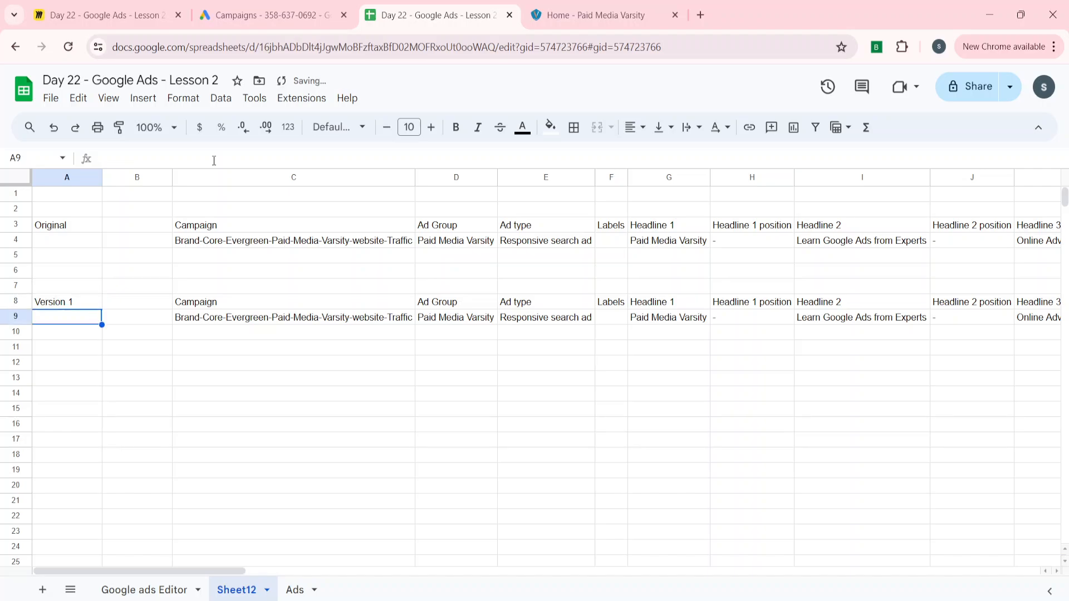
Shorten Headline 4 in M9 from 'Google Ads Editor' to 'Google Ads'
{"action": "key", "text": "Right"}
{"action": "key", "text": "Right"}
{"action": "key", "text": "Right"}
{"action": "key", "text": "Right"}
{"action": "key", "text": "Right"}
{"action": "key", "text": "Right"}
{"action": "key", "text": "Right"}
{"action": "key", "text": "Right"}
{"action": "key", "text": "Right"}
{"action": "key", "text": "Right"}
{"action": "key", "text": "Right"}
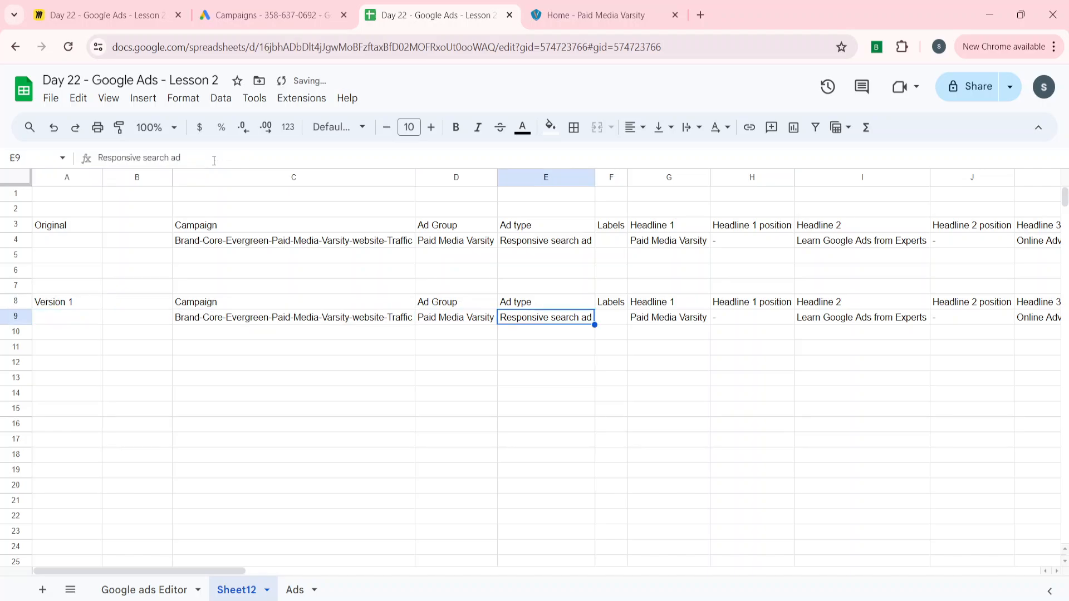
{"action": "key", "text": "Right"}
{"action": "key", "text": "Right"}
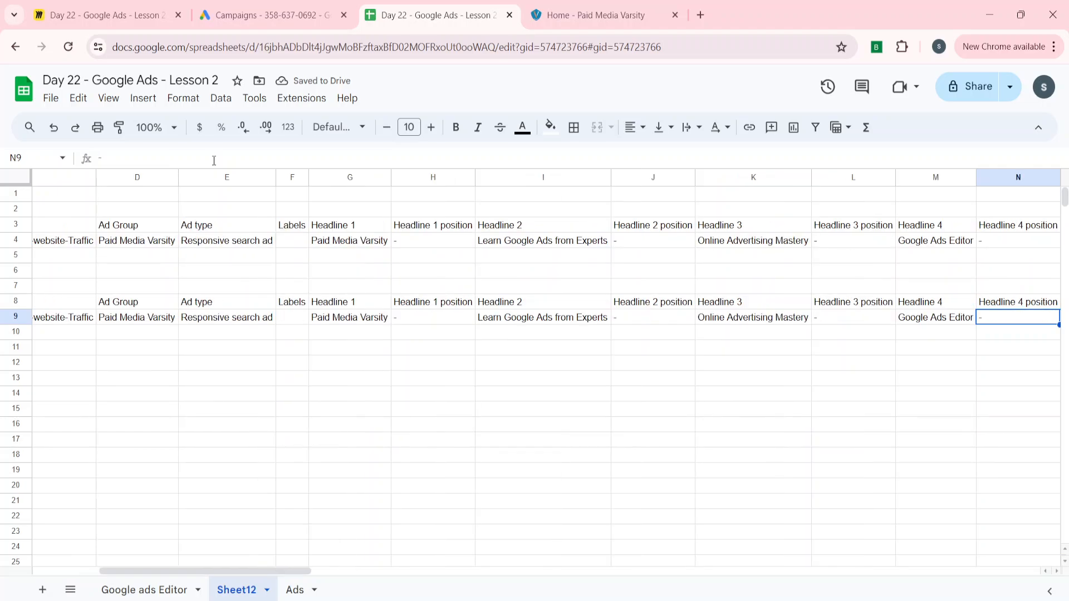
{"action": "key", "text": "Left"}
{"action": "key", "text": "Return"}
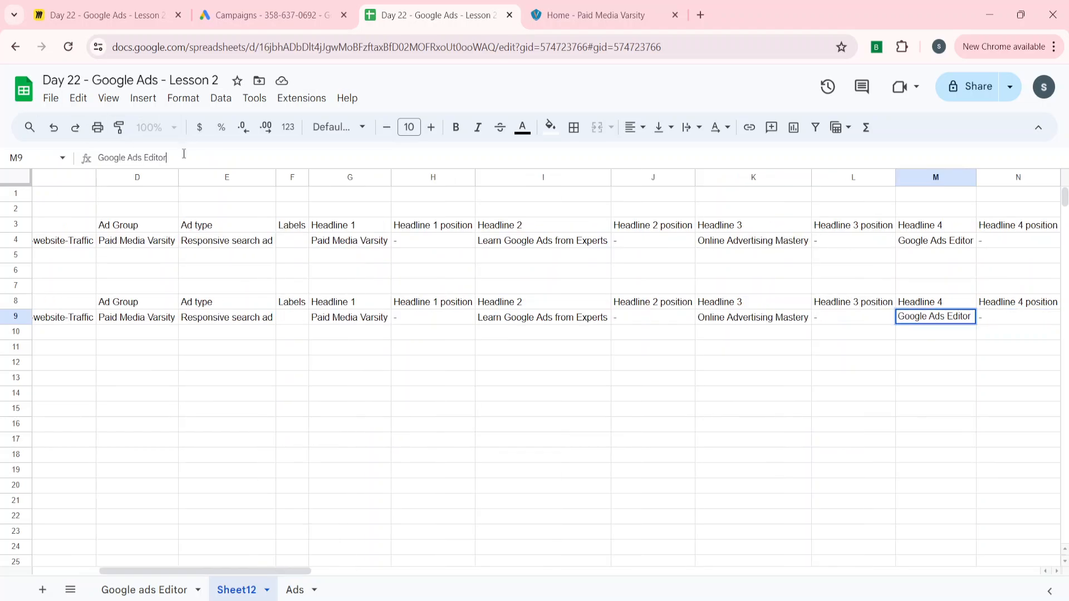
{"action": "key", "text": "BackSpace"}
{"action": "key", "text": "BackSpace"}
{"action": "key", "text": "BackSpace"}
{"action": "key", "text": "BackSpace"}
{"action": "key", "text": "BackSpace"}
{"action": "key", "text": "BackSpace"}
{"action": "key", "text": "BackSpace"}
{"action": "key", "text": "Return"}
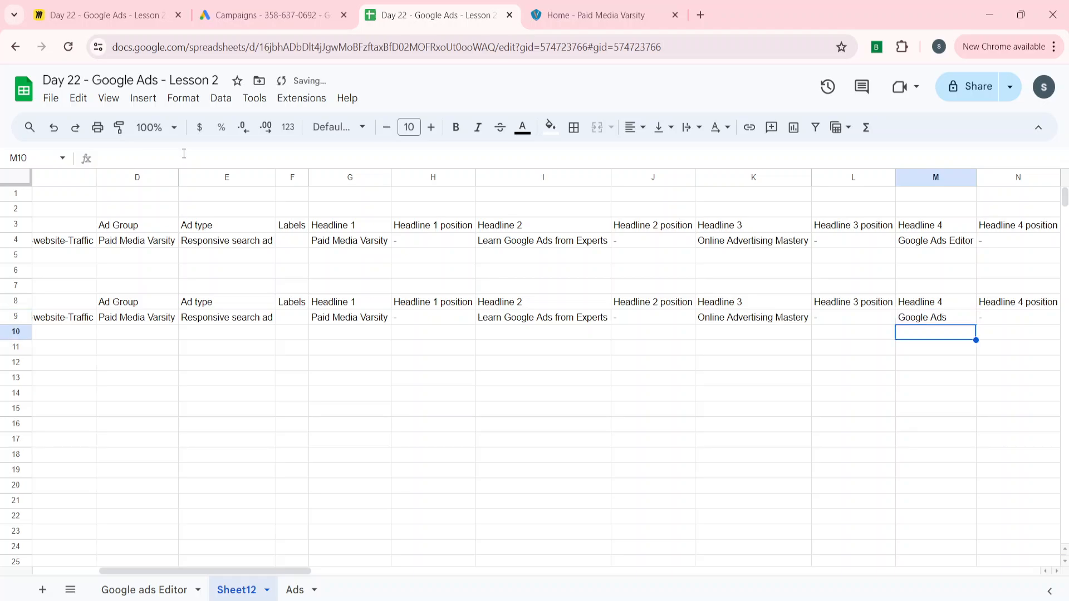
Copy the Version 1 rows C8:BE9 and switch to Google Ads Editor
{"action": "key", "text": "Up"}
{"action": "key", "text": "Up"}
{"action": "key", "text": "ctrl+Left"}
{"action": "key", "text": "ctrl+shift+Right"}
{"action": "key", "text": "shift+Down"}
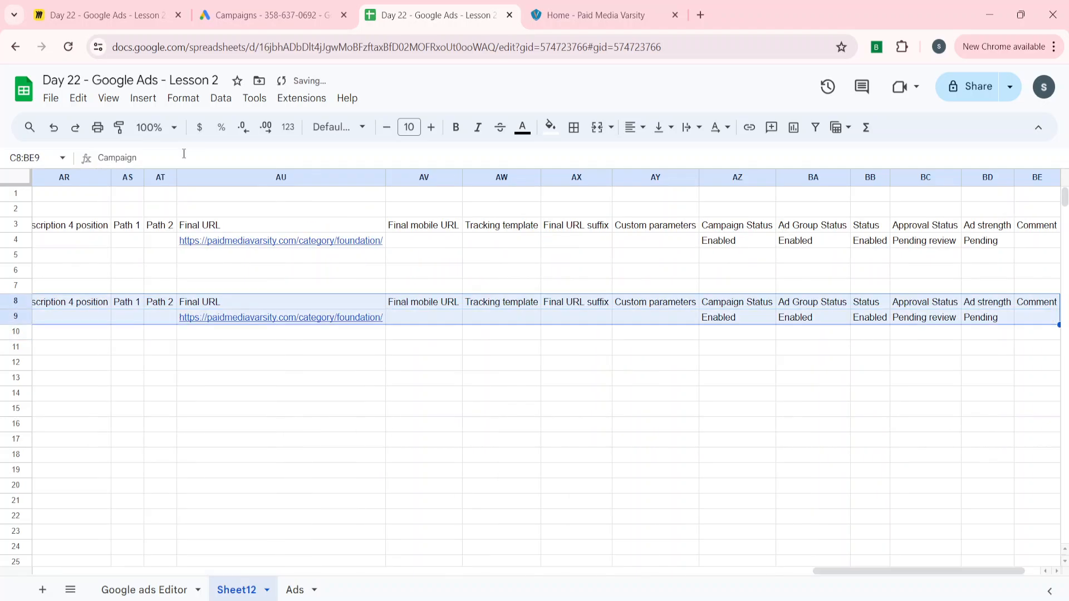
{"action": "key", "text": "ctrl+c"}
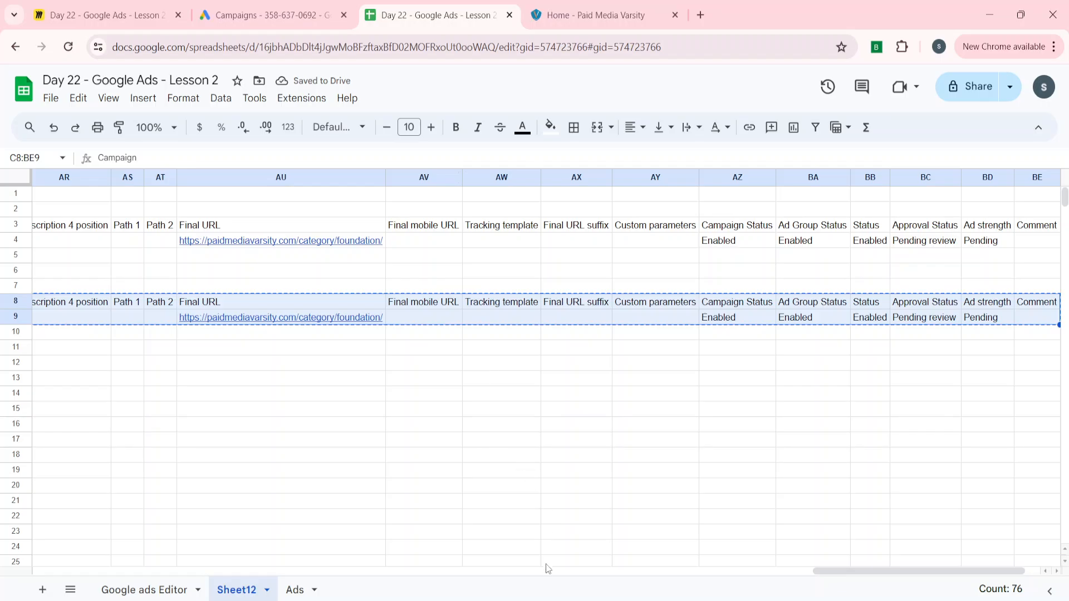
{"action": "key", "text": "alt+Tab"}
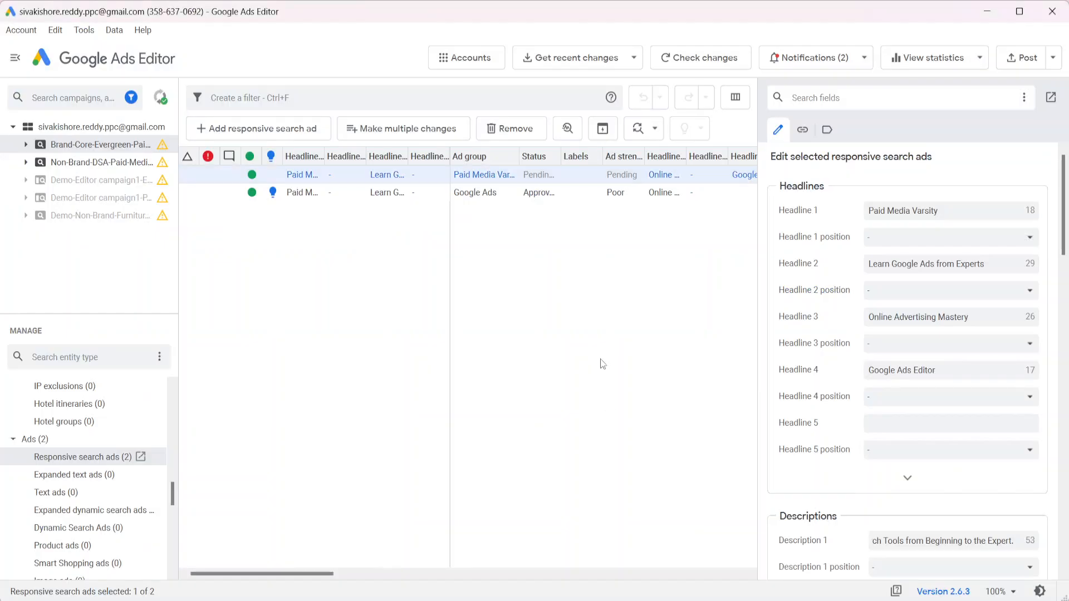
Paste the Version 1 rows into Make multiple changes, process them, then reject the Headline 4 change
{"action": "left_click", "coordinate": [402, 131]}
{"action": "left_click", "coordinate": [226, 126]}
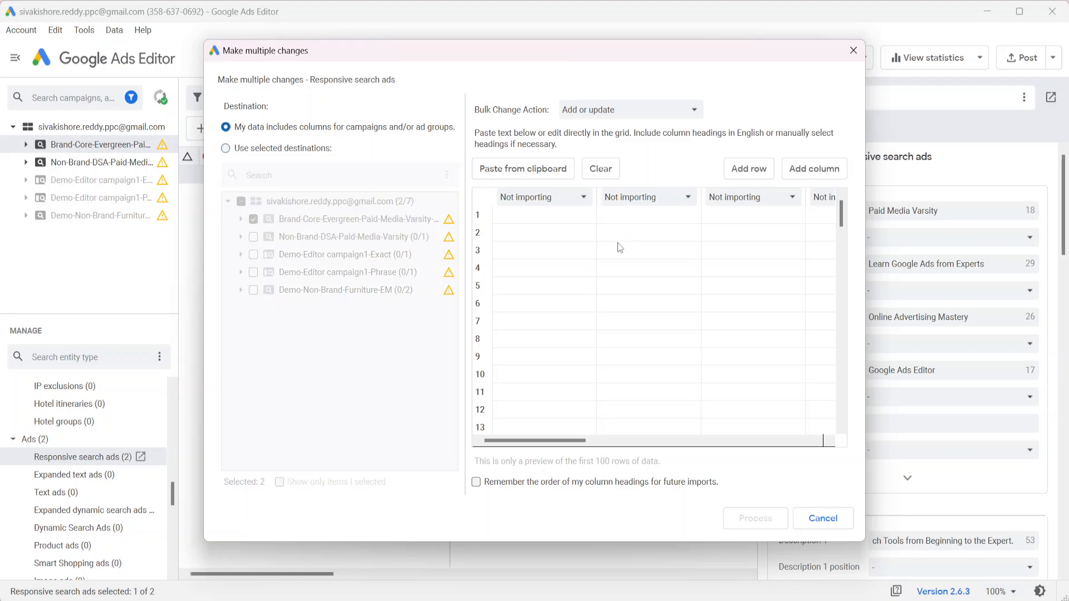
{"action": "left_click", "coordinate": [522, 219]}
{"action": "key", "text": "ctrl+v"}
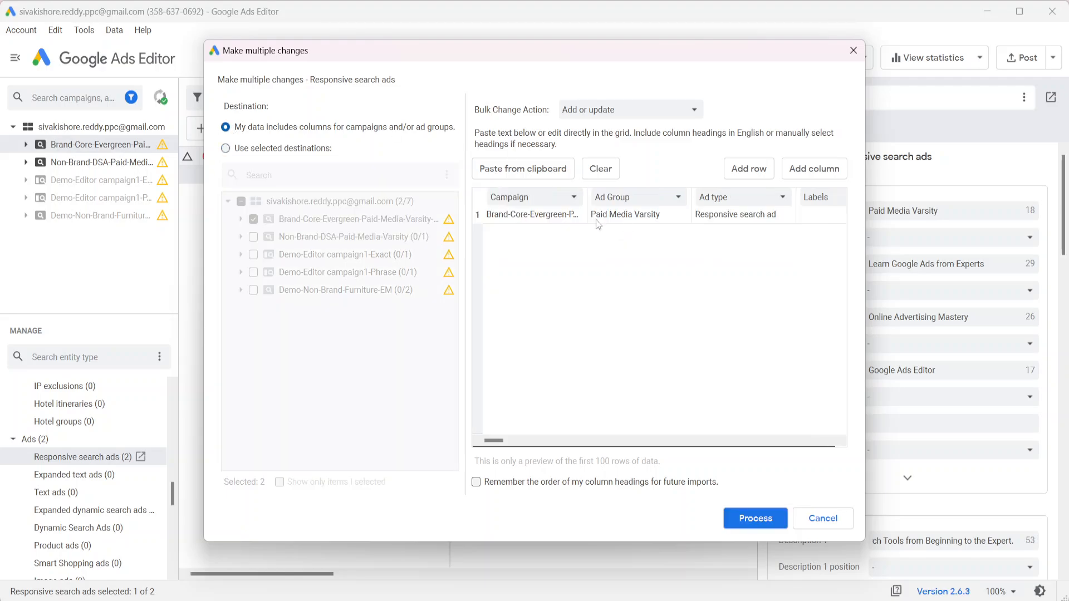
{"action": "left_click", "coordinate": [764, 516]}
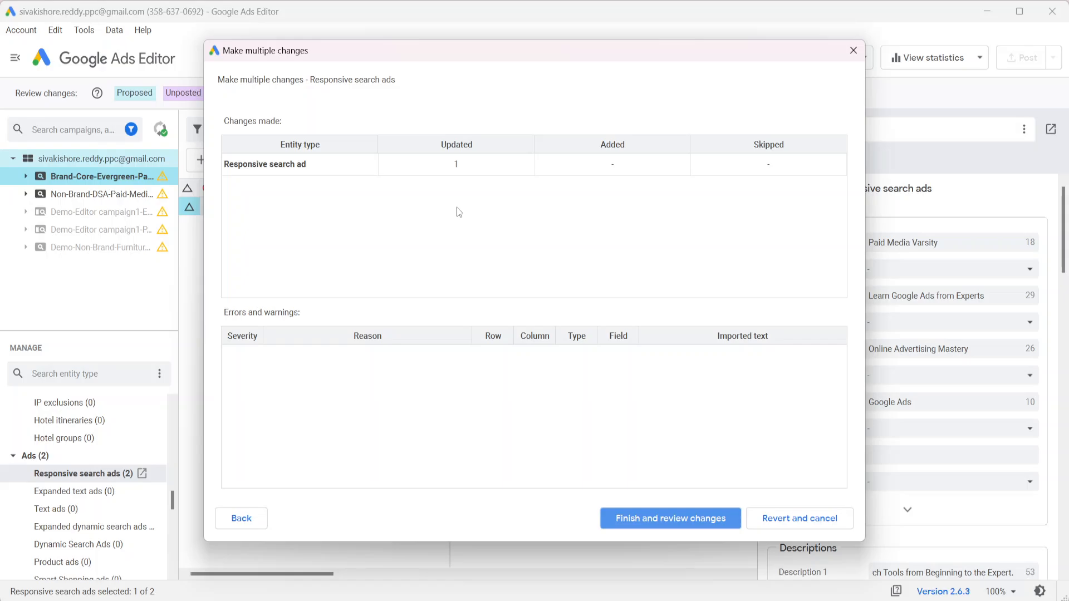
{"action": "left_click", "coordinate": [625, 518]}
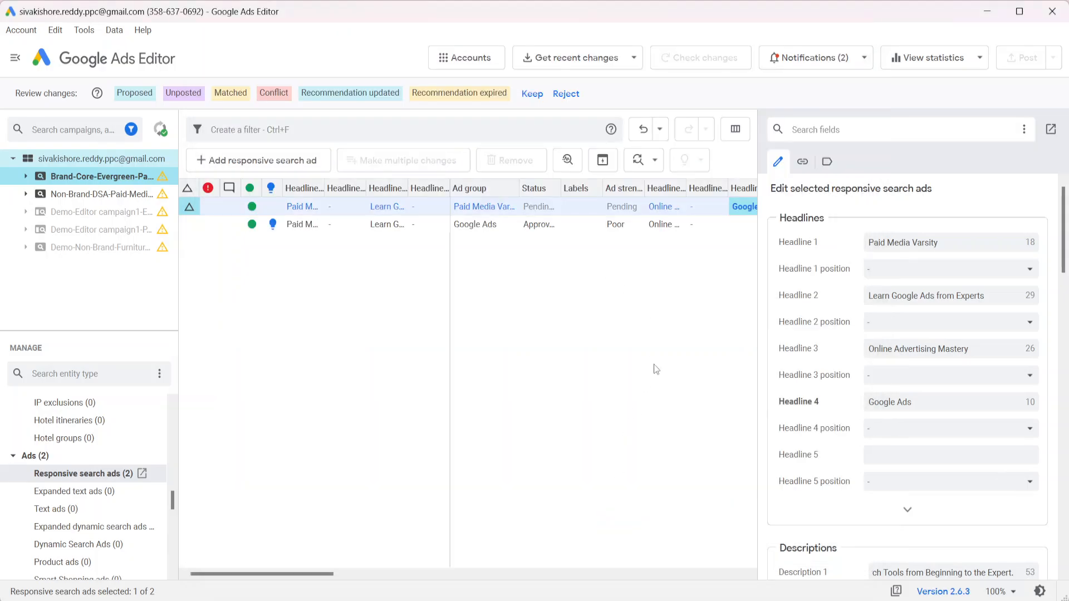
{"action": "left_click", "coordinate": [569, 99]}
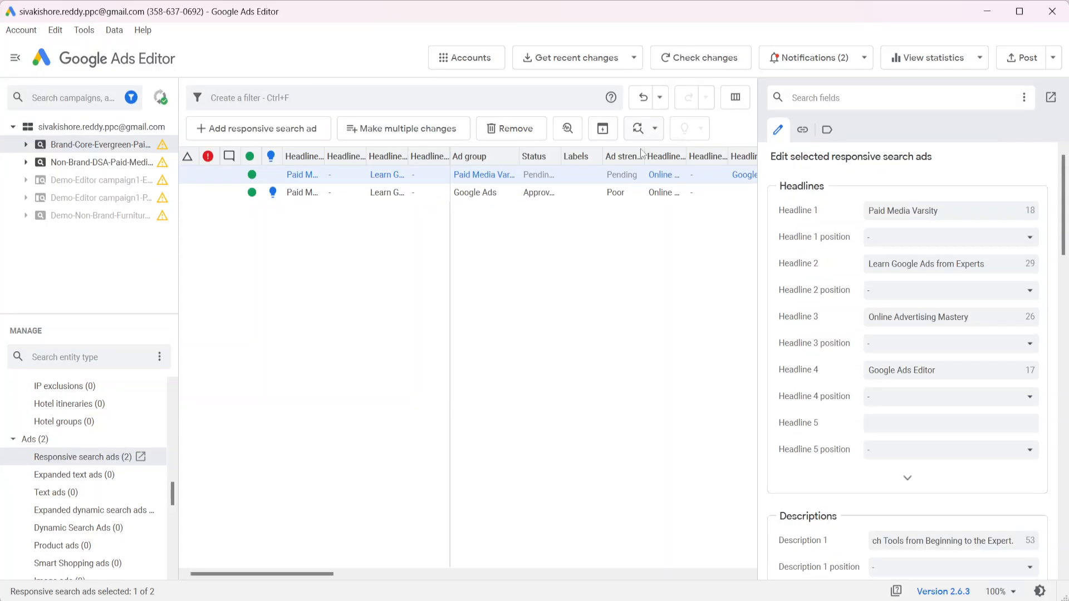
{"action": "left_click", "coordinate": [493, 600]}
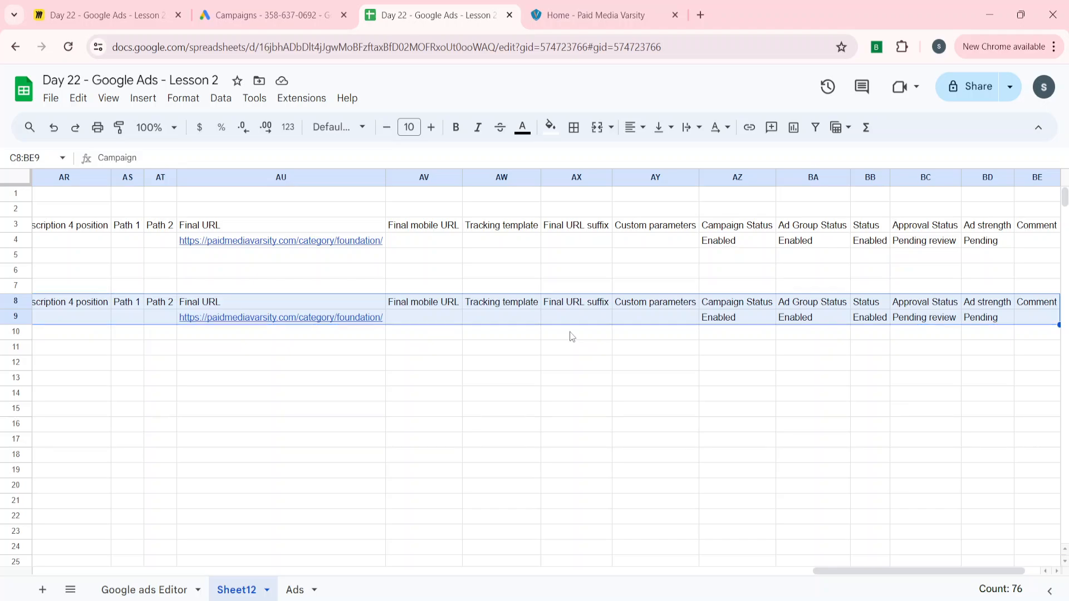
Duplicate the Original ad rows C3:BE4 at C12 and label the copy 'Version 2'
{"action": "key", "text": "Home"}
{"action": "key", "text": "Right"}
{"action": "key", "text": "Up"}
{"action": "key", "text": "Up"}
{"action": "key", "text": "Up"}
{"action": "key", "text": "Up"}
{"action": "key", "text": "Up"}
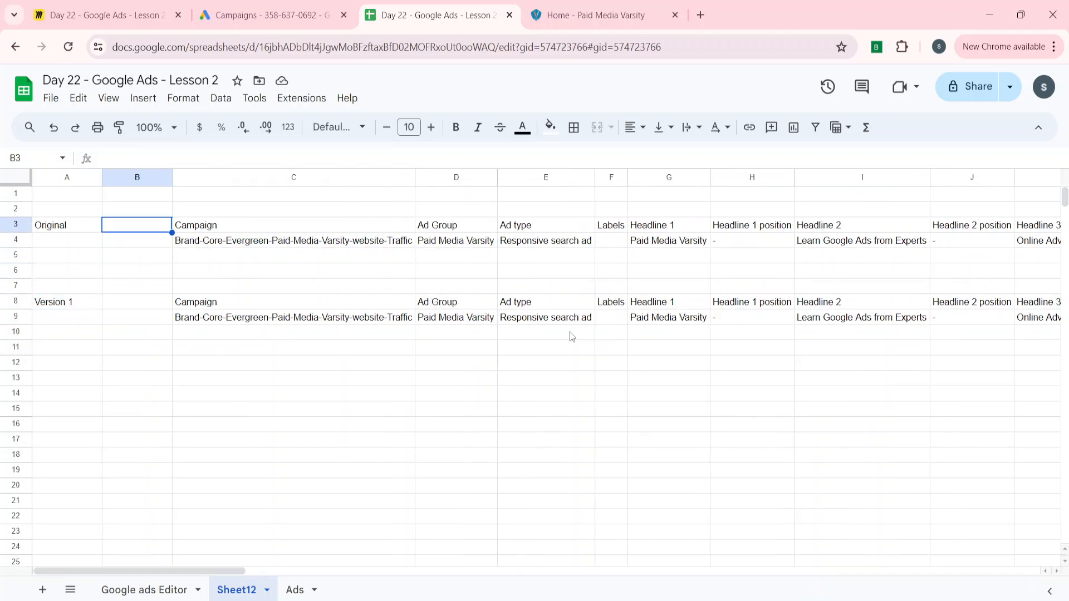
{"action": "key", "text": "Right"}
{"action": "key", "text": "shift+Down"}
{"action": "key", "text": "ctrl+shift+Right"}
{"action": "key", "text": "ctrl+c"}
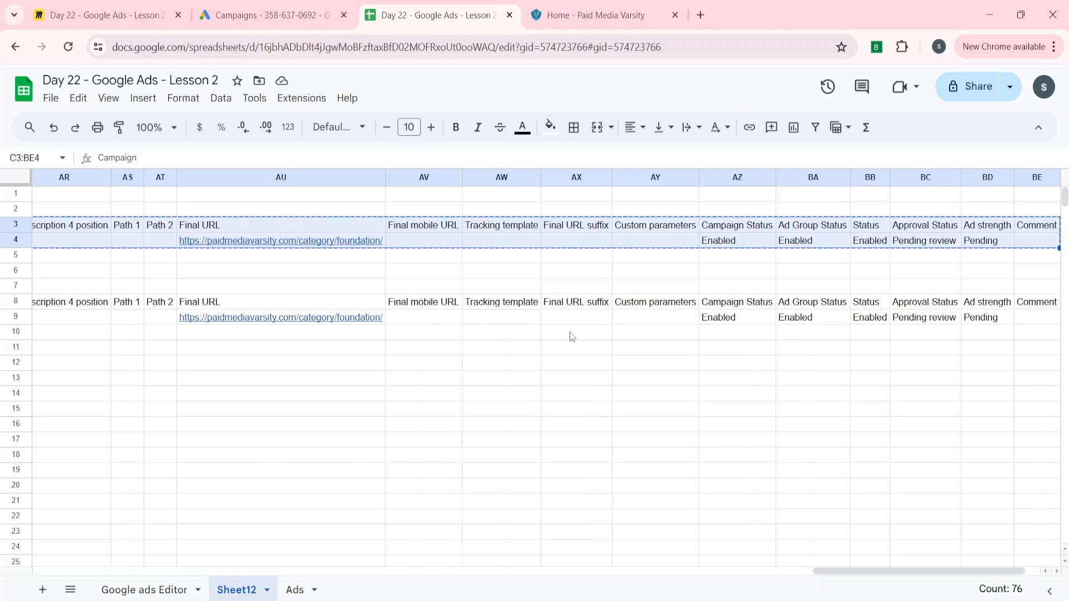
{"action": "key", "text": "Down"}
{"action": "key", "text": "Down"}
{"action": "key", "text": "Down"}
{"action": "key", "text": "Down"}
{"action": "key", "text": "Down"}
{"action": "key", "text": "Down"}
{"action": "key", "text": "Down"}
{"action": "key", "text": "Down"}
{"action": "key", "text": "Down"}
{"action": "key", "text": "ctrl+v"}
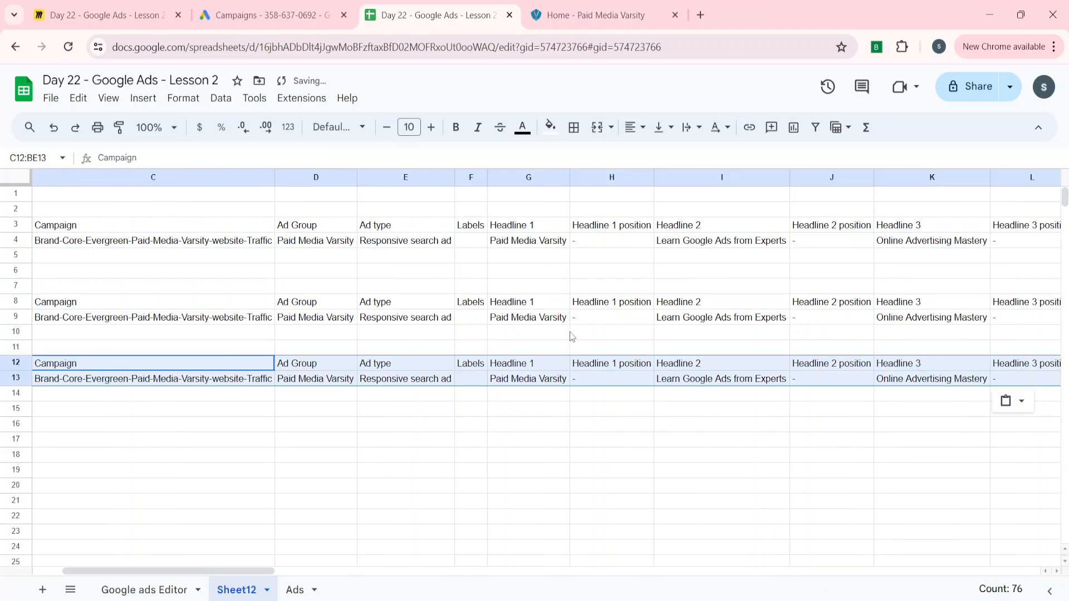
{"action": "key", "text": "Home"}
{"action": "type", "text": "Ver"}
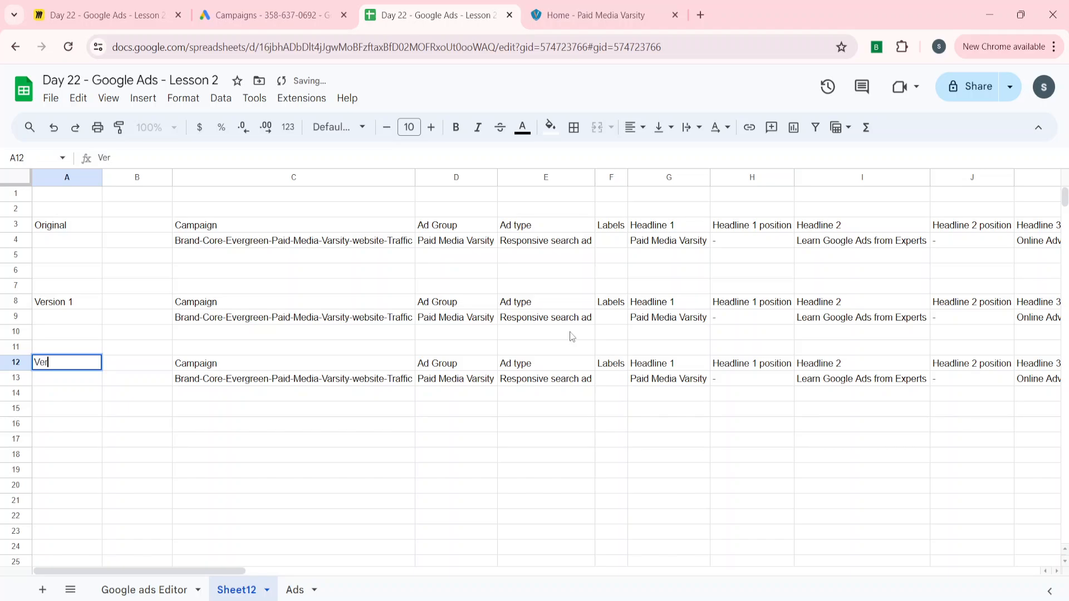
{"action": "type", "text": "sion 2"}
{"action": "key", "text": "Return"}
Shorten Headline 3 in K13 to 'Online Advertising' by removing 'Mastery'
{"action": "key", "text": "Right"}
{"action": "key", "text": "Right"}
{"action": "key", "text": "Right"}
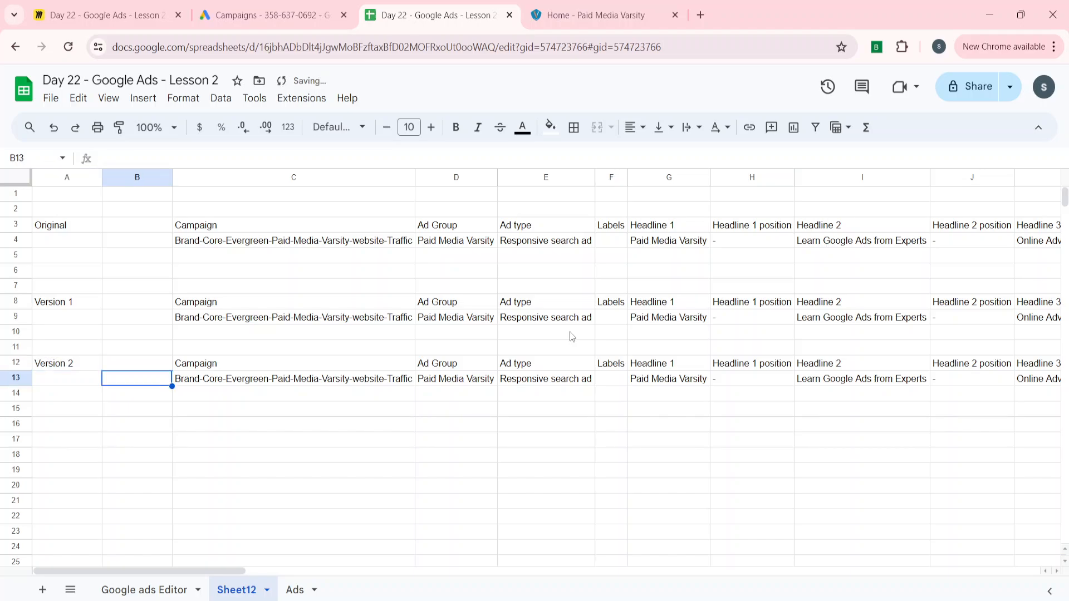
{"action": "key", "text": "Right"}
{"action": "key", "text": "Right"}
{"action": "key", "text": "Right"}
{"action": "key", "text": "Right"}
{"action": "key", "text": "Right"}
{"action": "key", "text": "Right"}
{"action": "key", "text": "Right"}
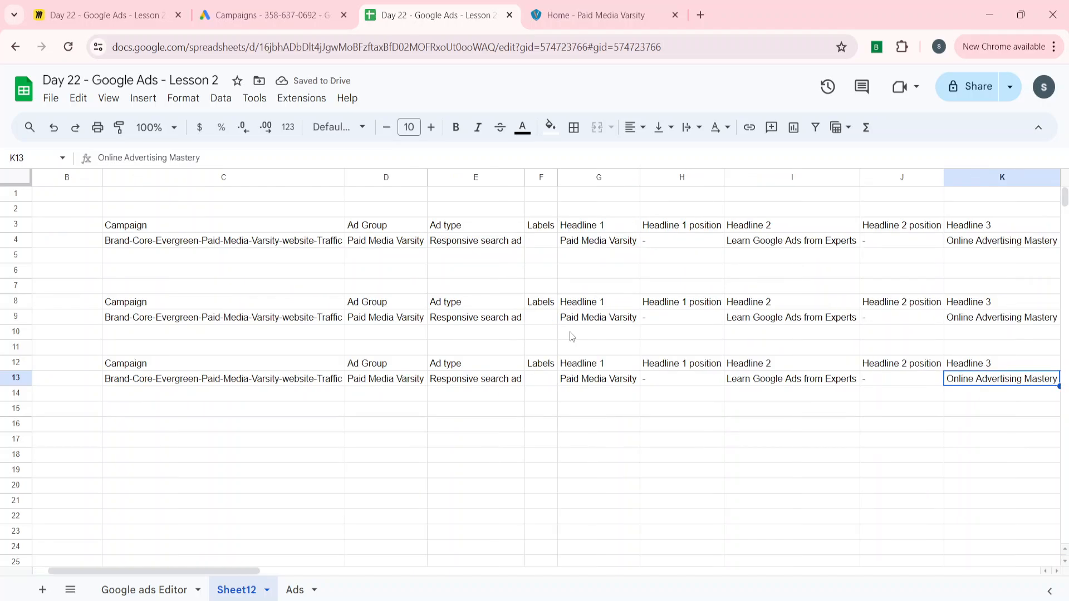
{"action": "key", "text": "Right"}
{"action": "key", "text": "Right"}
{"action": "key", "text": "Left"}
{"action": "key", "text": "Left"}
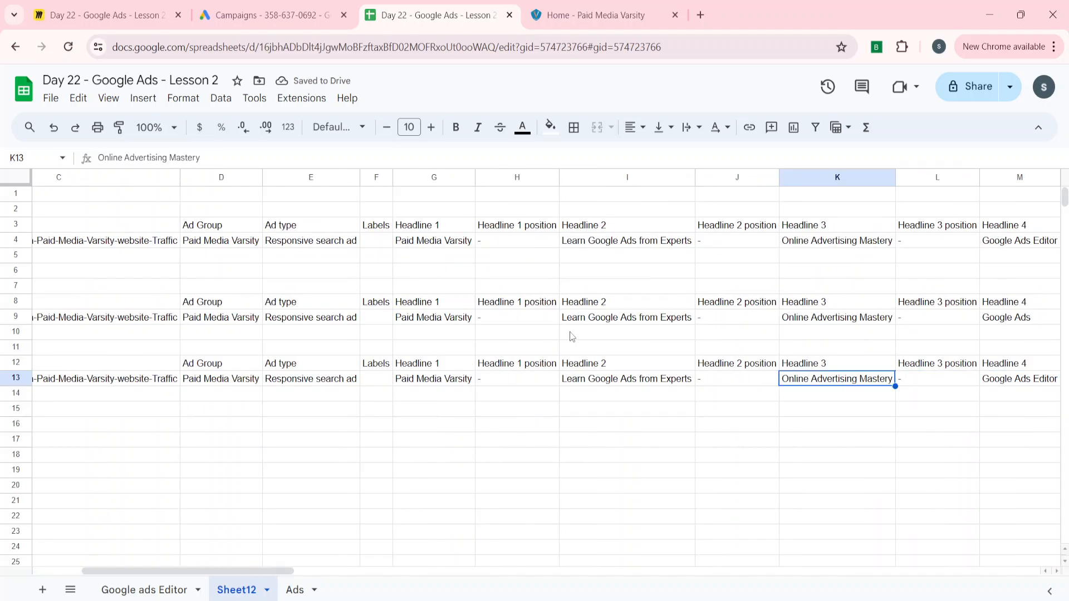
{"action": "left_click", "coordinate": [226, 157]}
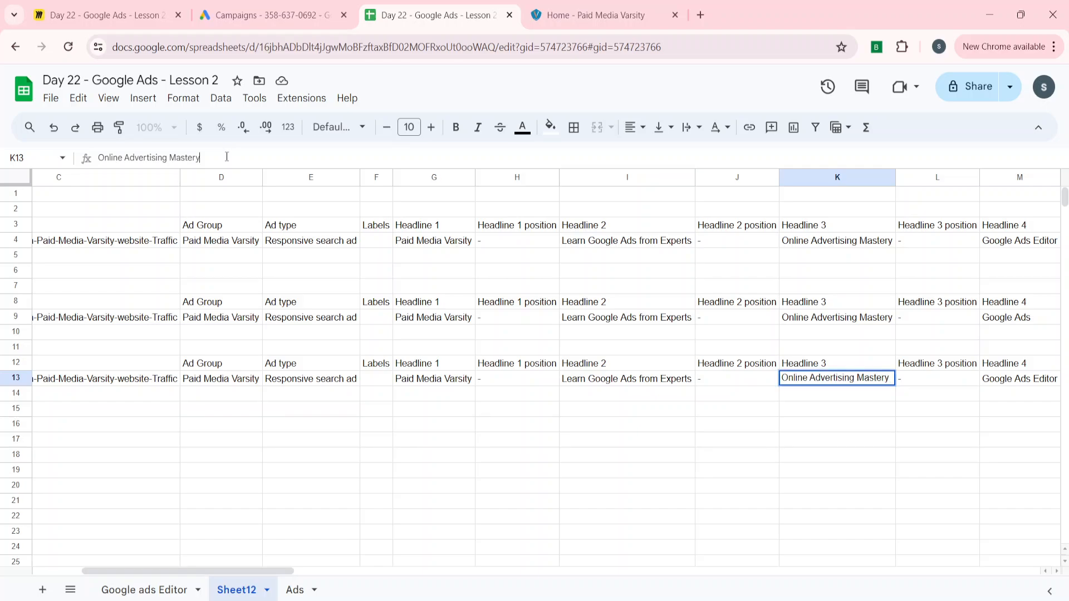
{"action": "key", "text": "BackSpace"}
{"action": "key", "text": "BackSpace"}
{"action": "key", "text": "BackSpace"}
{"action": "key", "text": "BackSpace"}
{"action": "key", "text": "BackSpace"}
{"action": "key", "text": "BackSpace"}
{"action": "key", "text": "BackSpace"}
{"action": "key", "text": "Return"}
Copy the Version 2 rows C12:BE13 and switch to Google Ads Editor
{"action": "key", "text": "Up"}
{"action": "key", "text": "Up"}
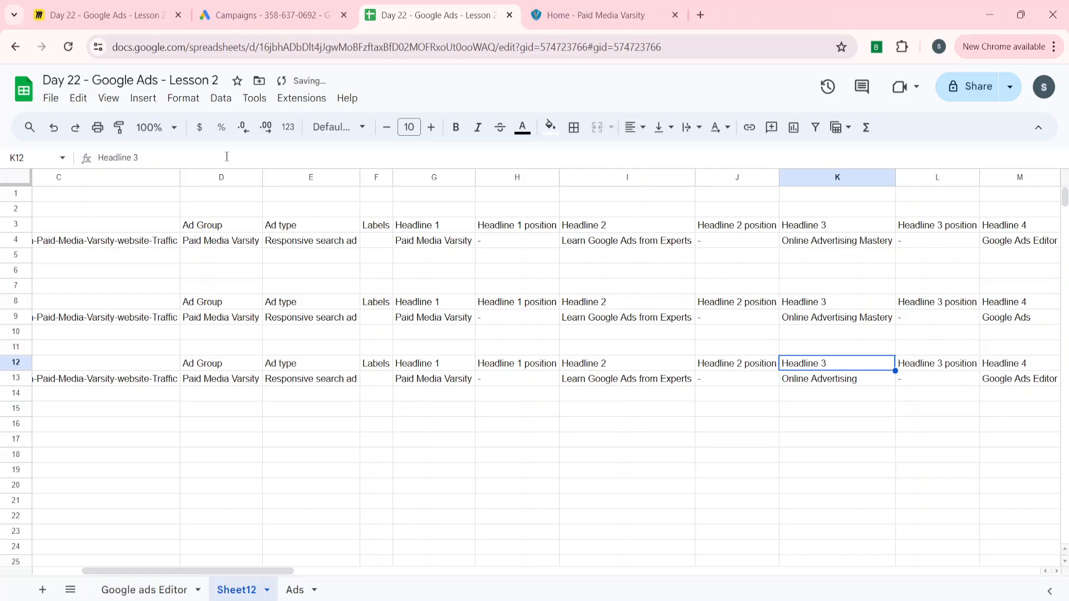
{"action": "key", "text": "ctrl+Left"}
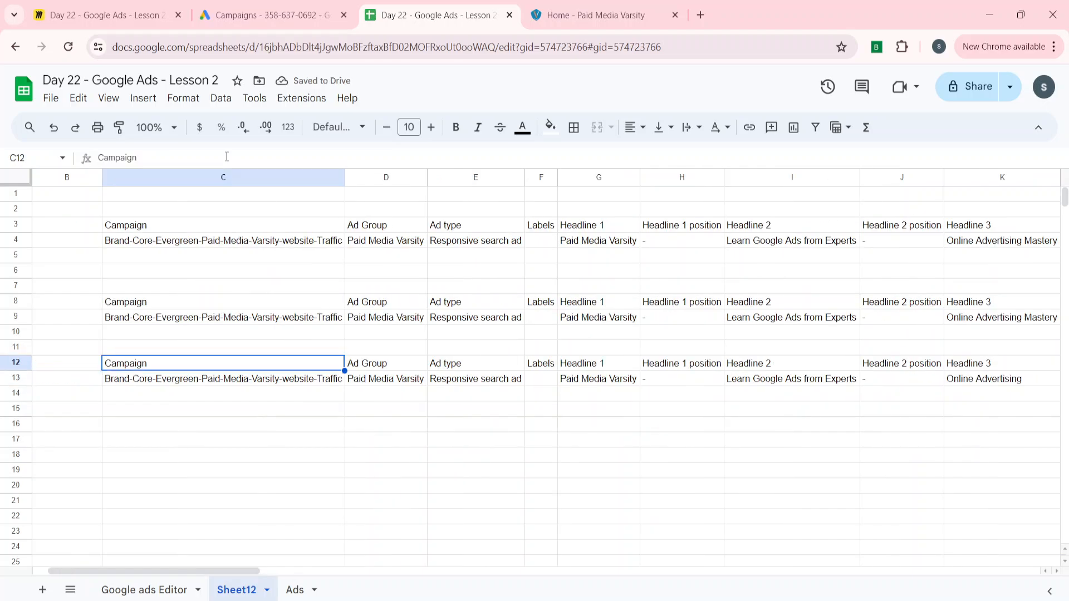
{"action": "key", "text": "ctrl+shift+Right"}
{"action": "key", "text": "shift+Down"}
{"action": "key", "text": "ctrl+c"}
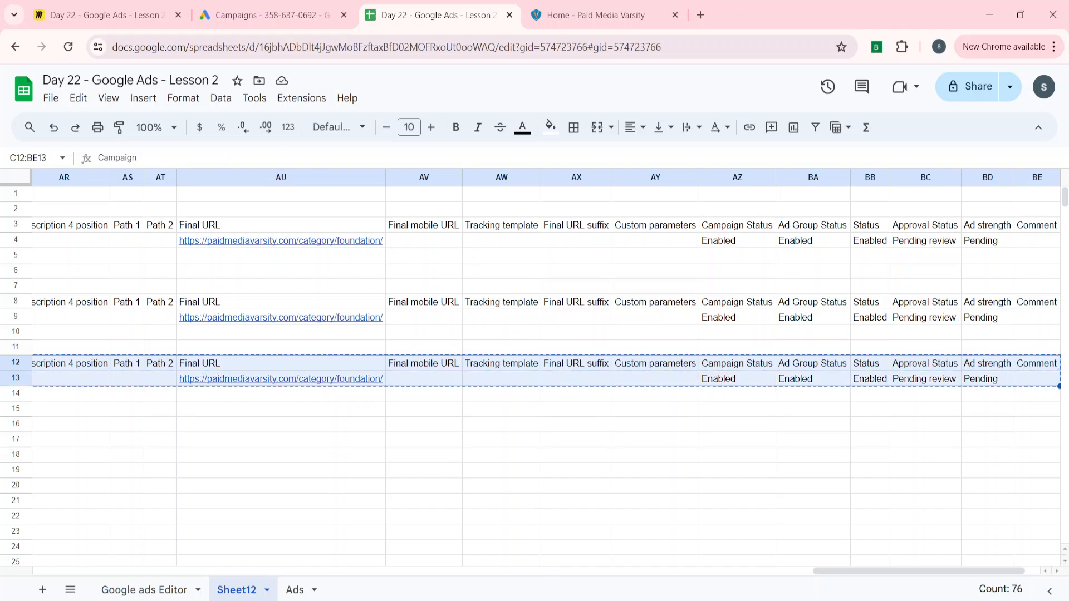
{"action": "key", "text": "alt+Tab"}
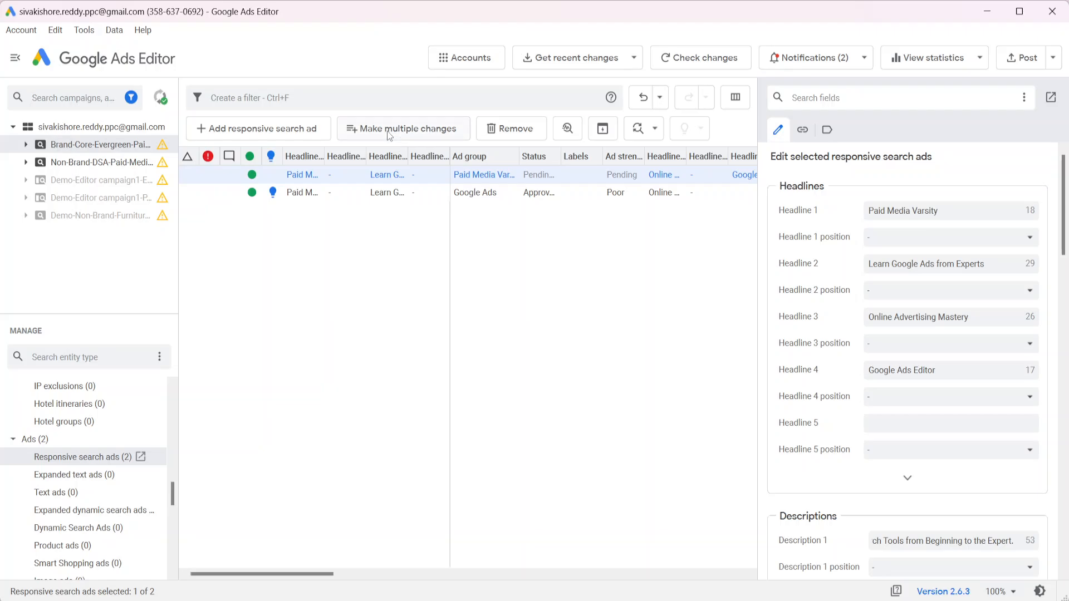
Paste the Version 2 rows into Make multiple changes, process them, then revert and close
{"action": "left_click", "coordinate": [440, 129]}
{"action": "left_click", "coordinate": [283, 128]}
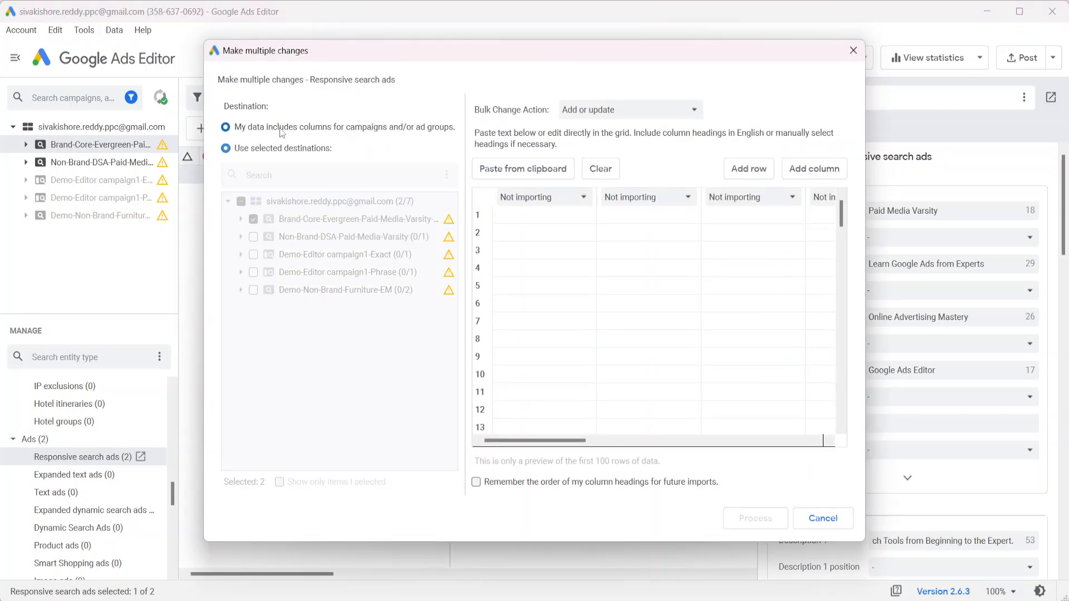
{"action": "key", "text": "ctrl+v"}
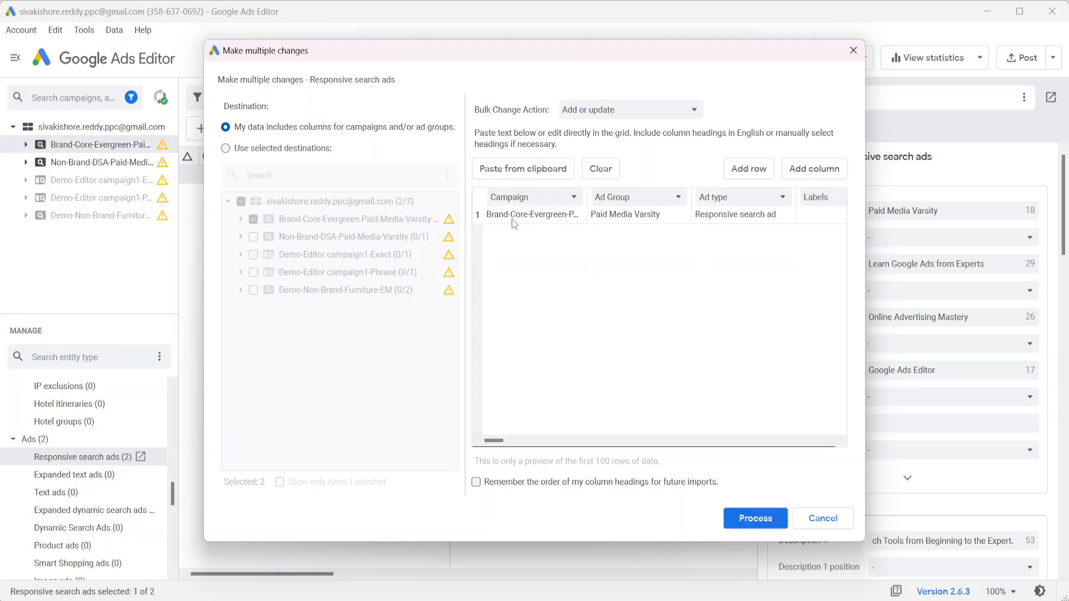
{"action": "left_click", "coordinate": [751, 520]}
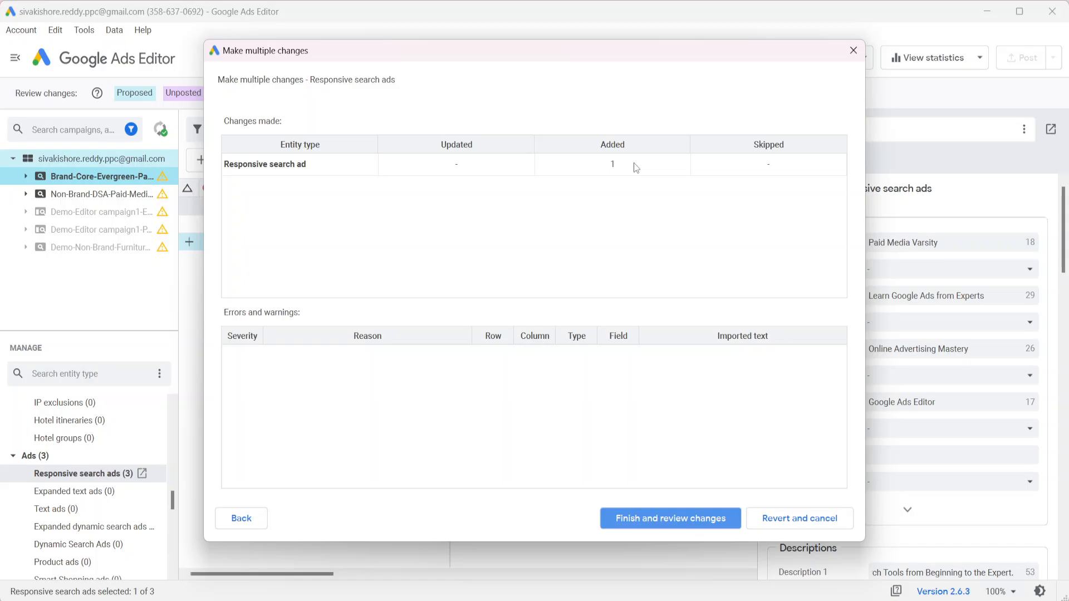
{"action": "left_click", "coordinate": [793, 518]}
{"action": "left_click", "coordinate": [490, 600]}
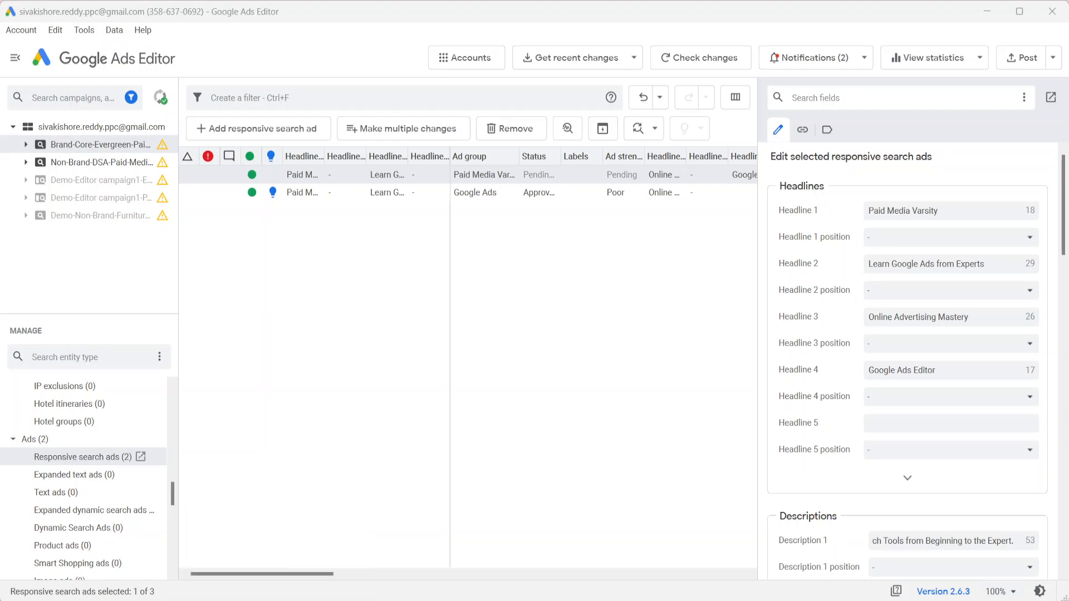
Enter 'Headline 1' in C17 and fill the series down to 'Headline 3' in C19
{"action": "left_click", "coordinate": [480, 600]}
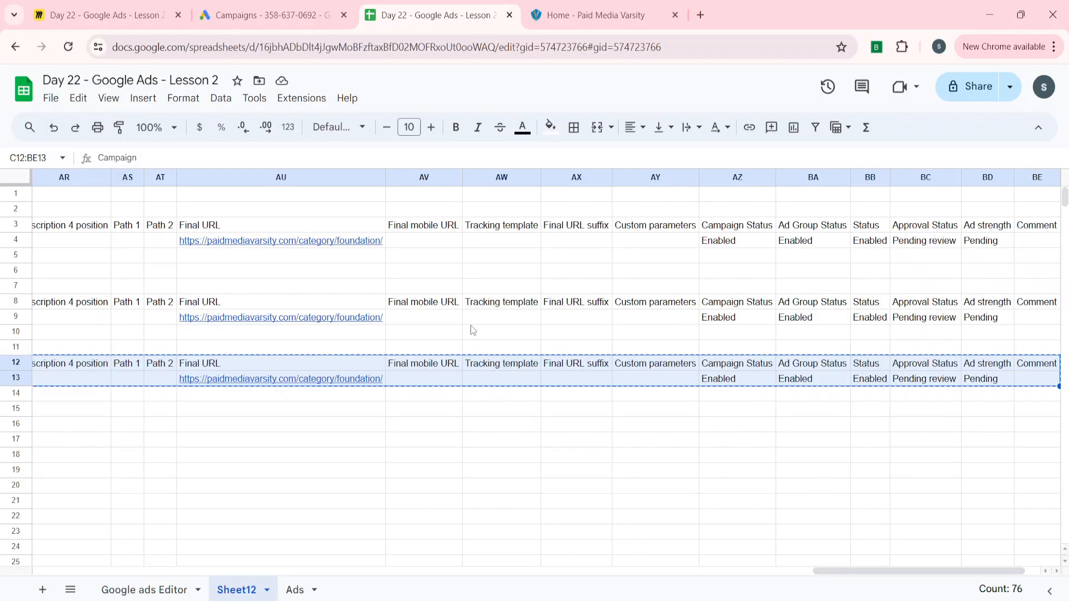
{"action": "left_click", "coordinate": [271, 400]}
{"action": "key", "text": "Escape"}
{"action": "key", "text": "ctrl+Left"}
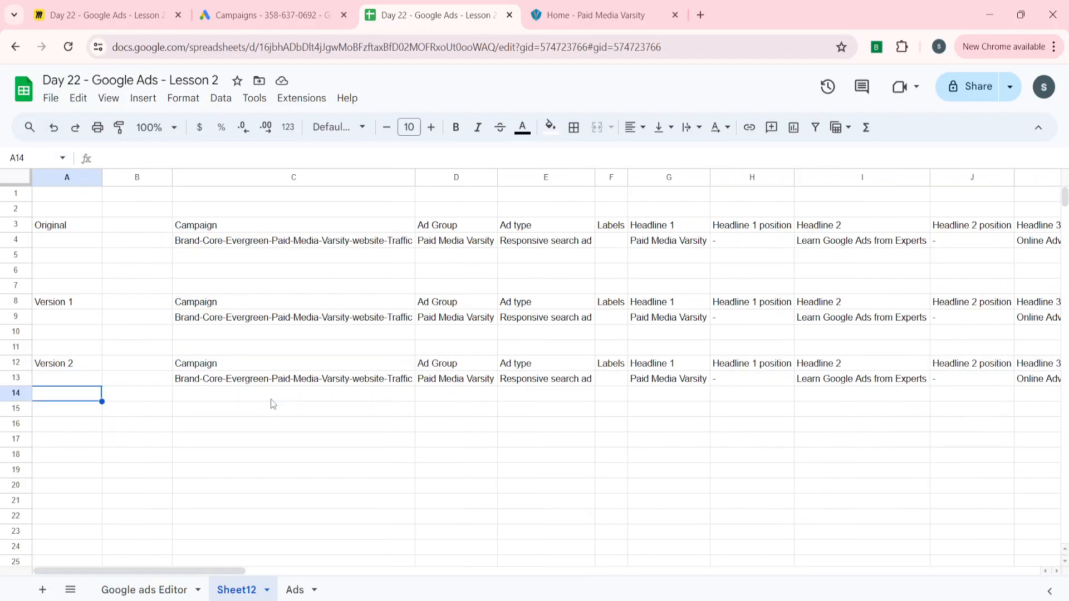
{"action": "key", "text": "Right"}
{"action": "key", "text": "Right"}
{"action": "key", "text": "Down"}
{"action": "key", "text": "Down"}
{"action": "key", "text": "Down"}
{"action": "type", "text": "H"}
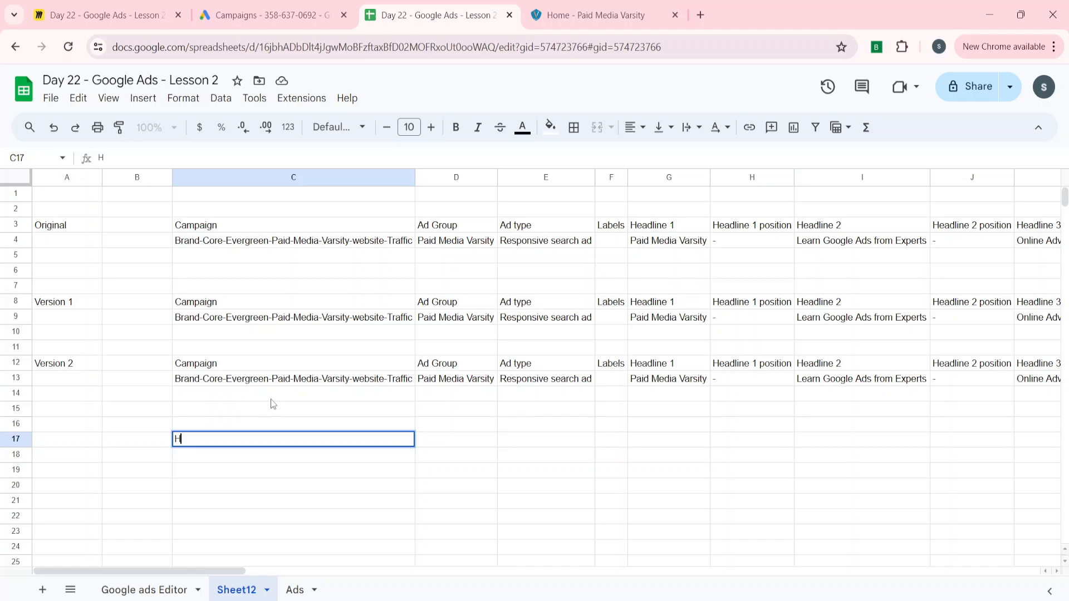
{"action": "type", "text": "eadline 1"}
{"action": "key", "text": "Return"}
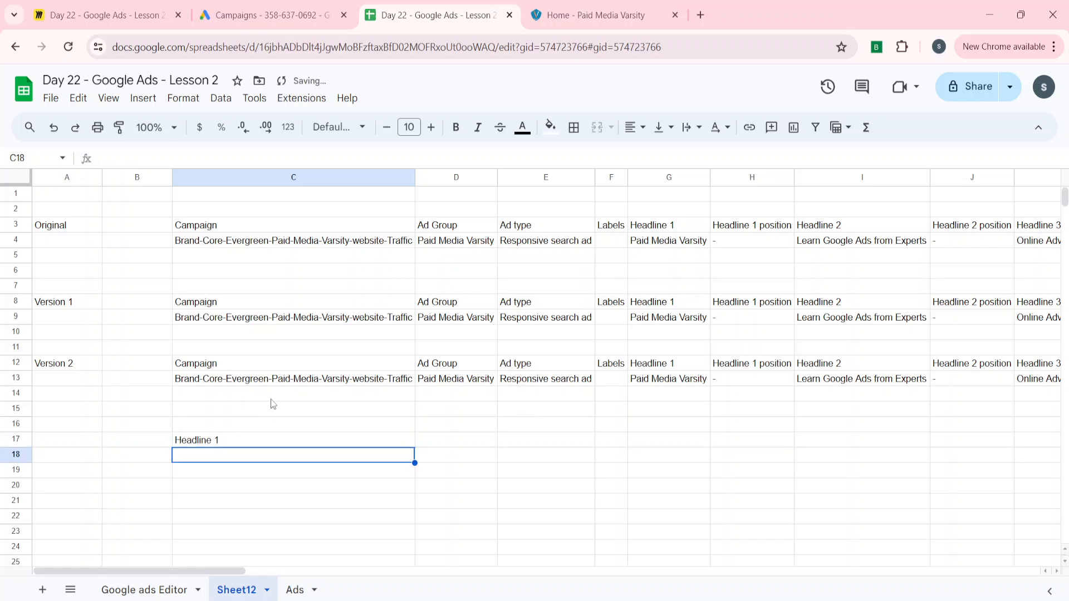
{"action": "key", "text": "Up"}
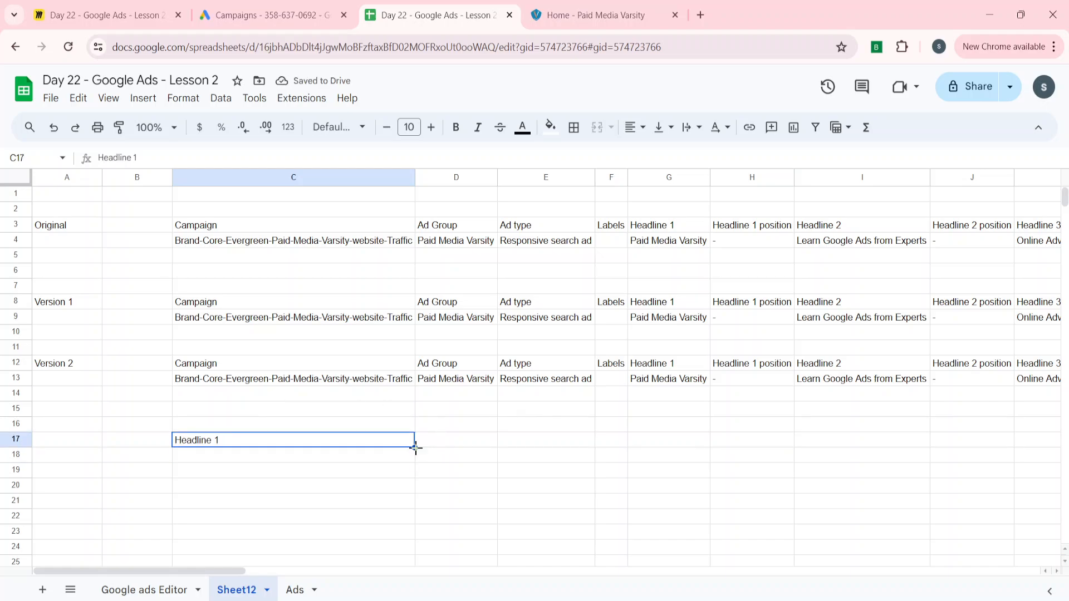
{"action": "left_click_drag", "start_coordinate": [415, 447], "coordinate": [416, 472]}
{"action": "left_click", "coordinate": [383, 460]}
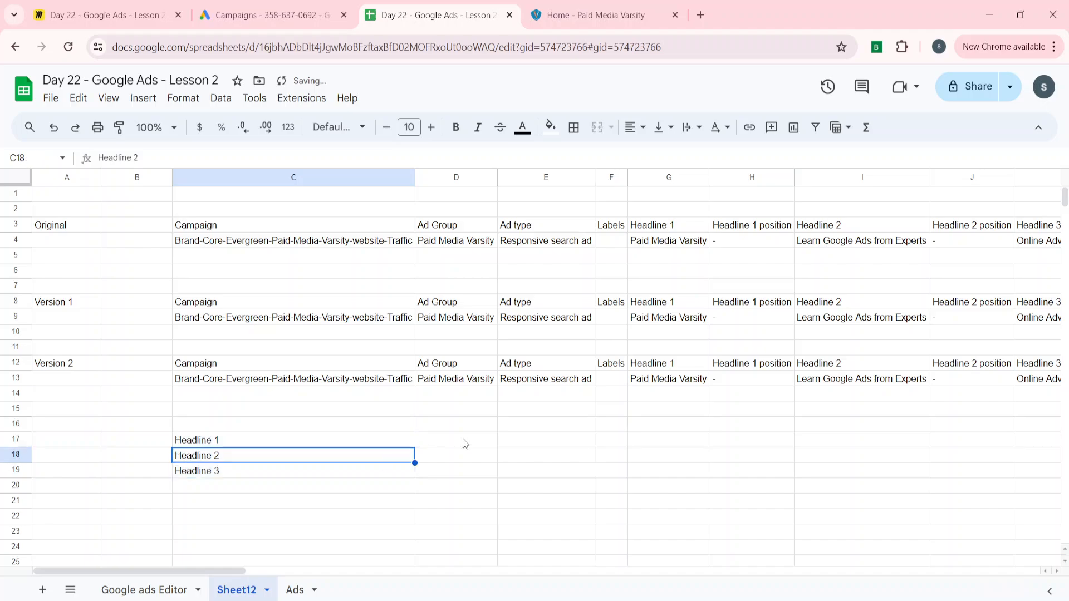
{"action": "left_click", "coordinate": [492, 443]}
{"action": "left_click_drag", "start_coordinate": [229, 442], "coordinate": [231, 481]}
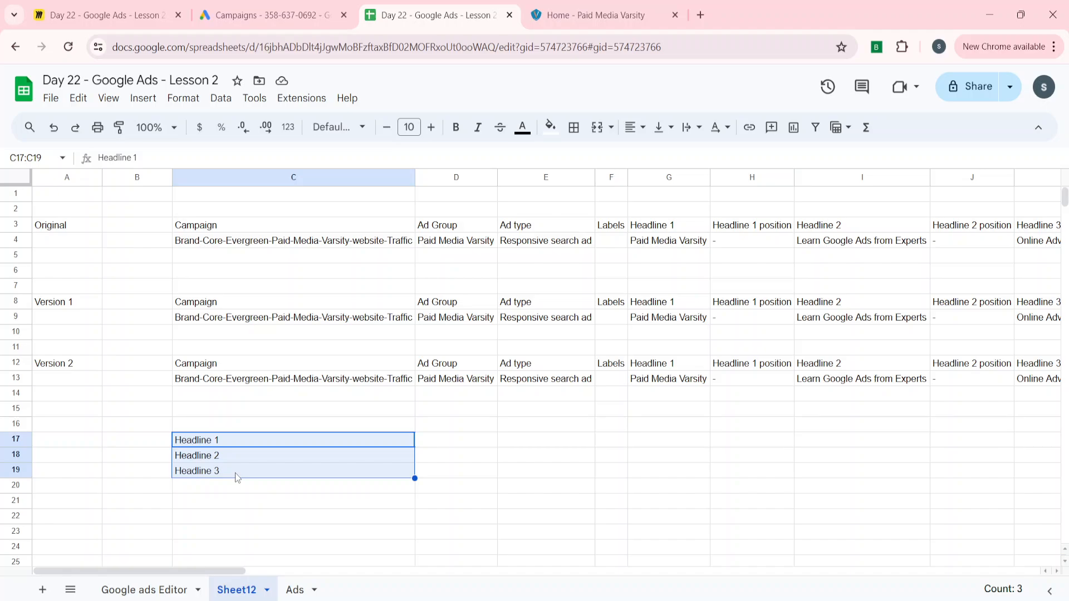
Enter 'Headline 4 to 15' in cell C21
{"action": "key", "text": "Down"}
{"action": "key", "text": "Down"}
{"action": "key", "text": "Down"}
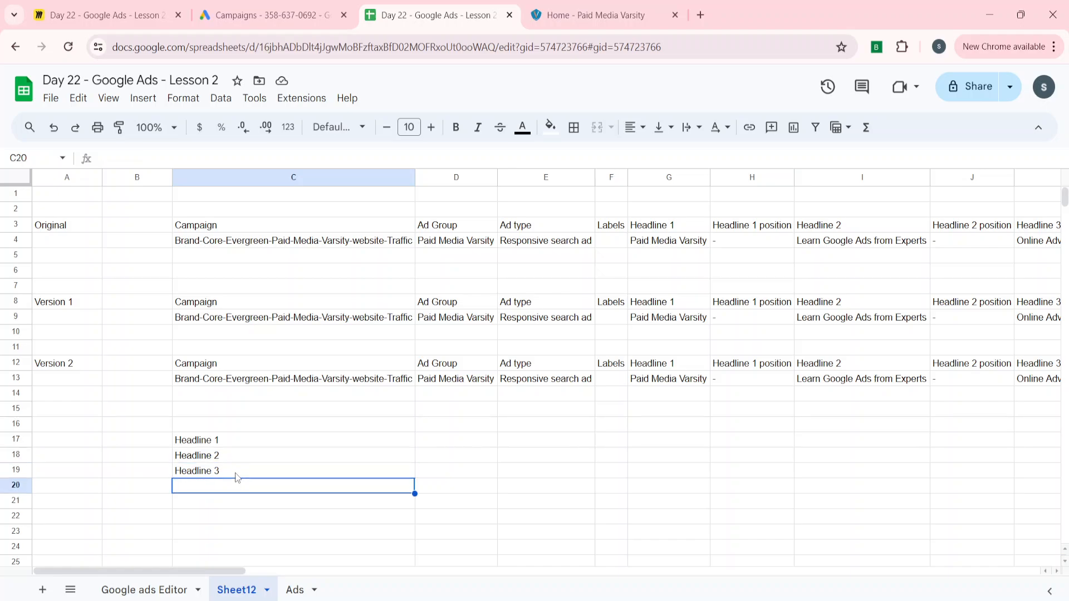
{"action": "key", "text": "Down"}
{"action": "key", "text": "Return"}
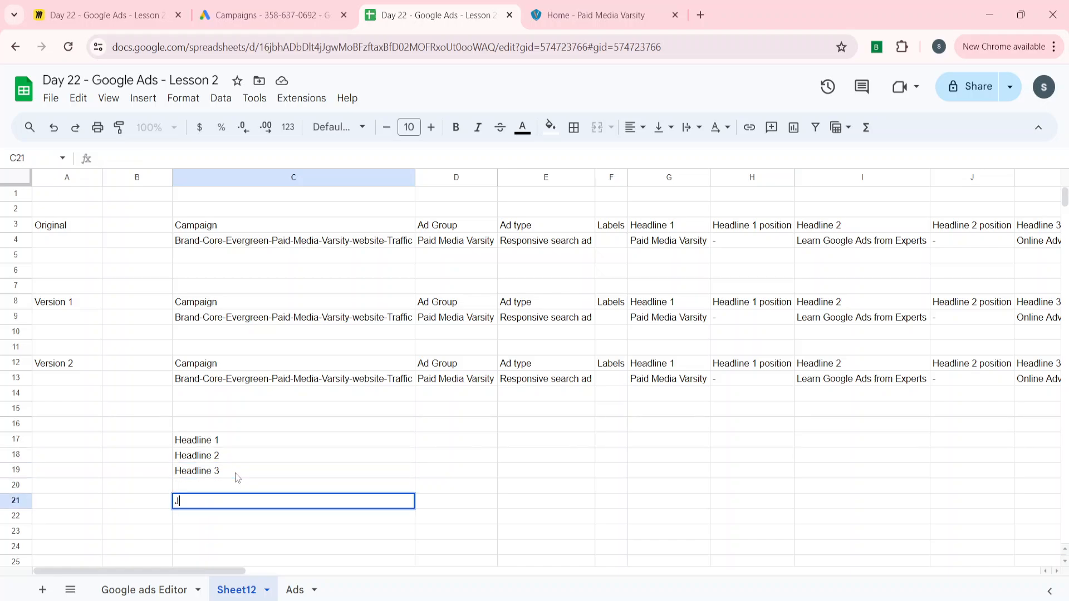
{"action": "type", "text": "Headline "}
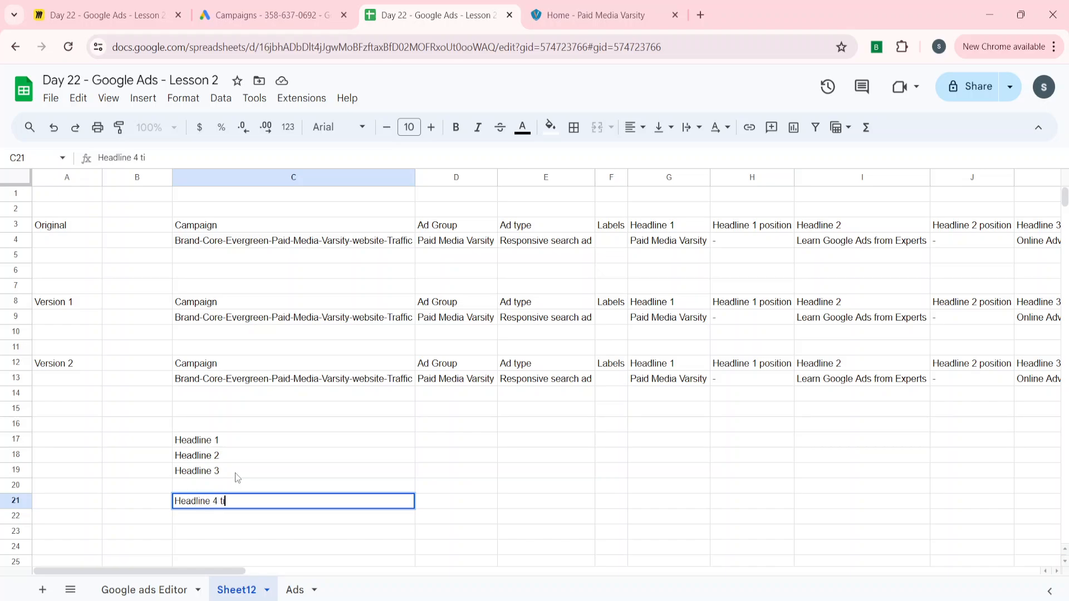
{"action": "type", "text": "4 to 15"}
{"action": "key", "text": "Return"}
{"action": "key", "text": "Up"}
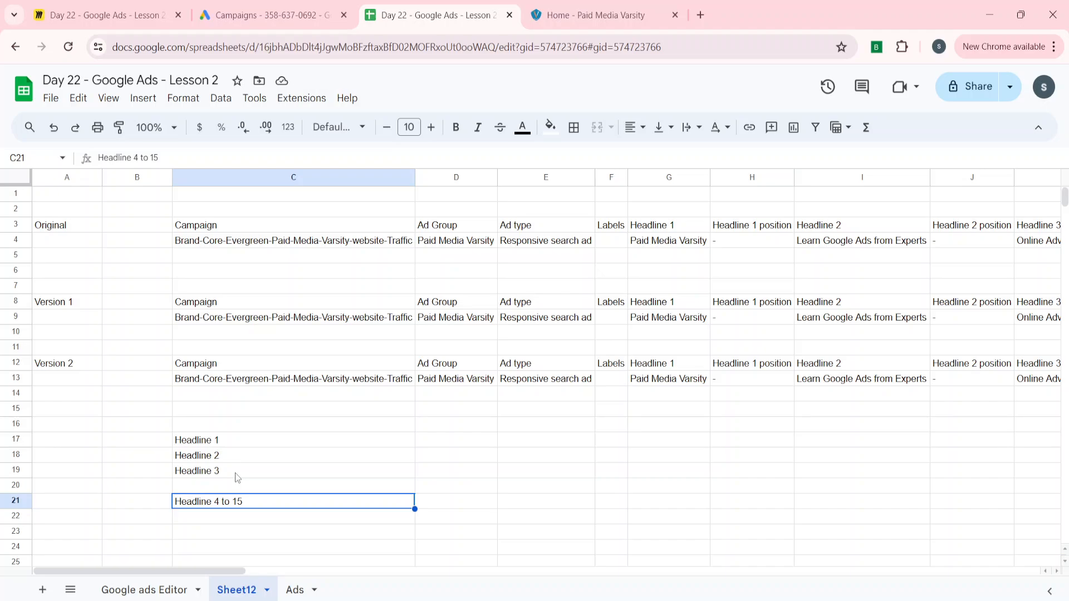
Enter 'Description 1 & 2' in cell E17
{"action": "key", "text": "Right"}
{"action": "key", "text": "Right"}
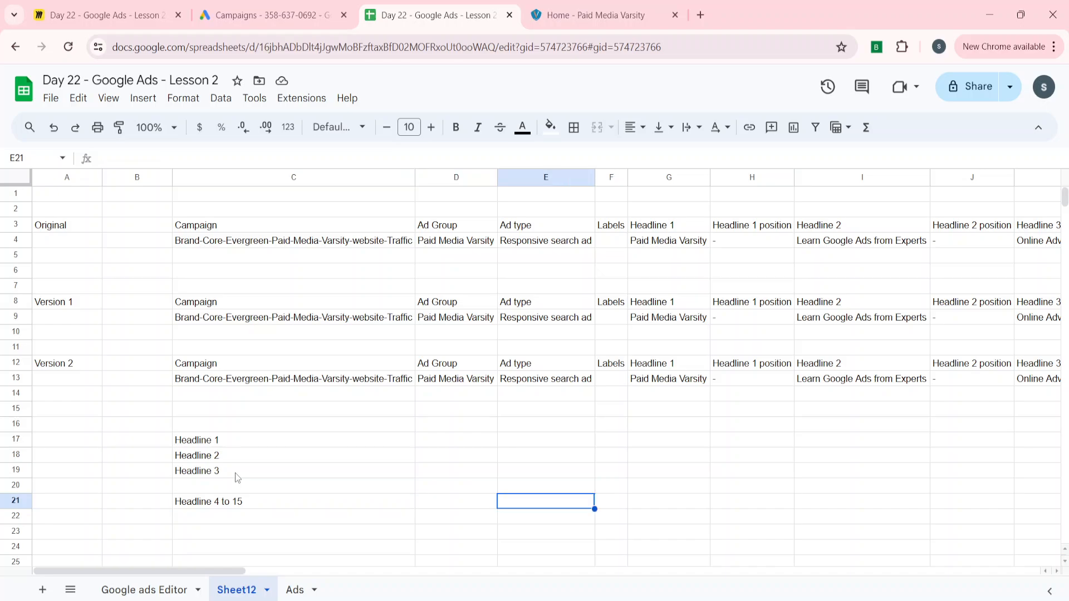
{"action": "key", "text": "Up"}
{"action": "key", "text": "Up"}
{"action": "key", "text": "Up"}
{"action": "key", "text": "Up"}
{"action": "type", "text": "Des"}
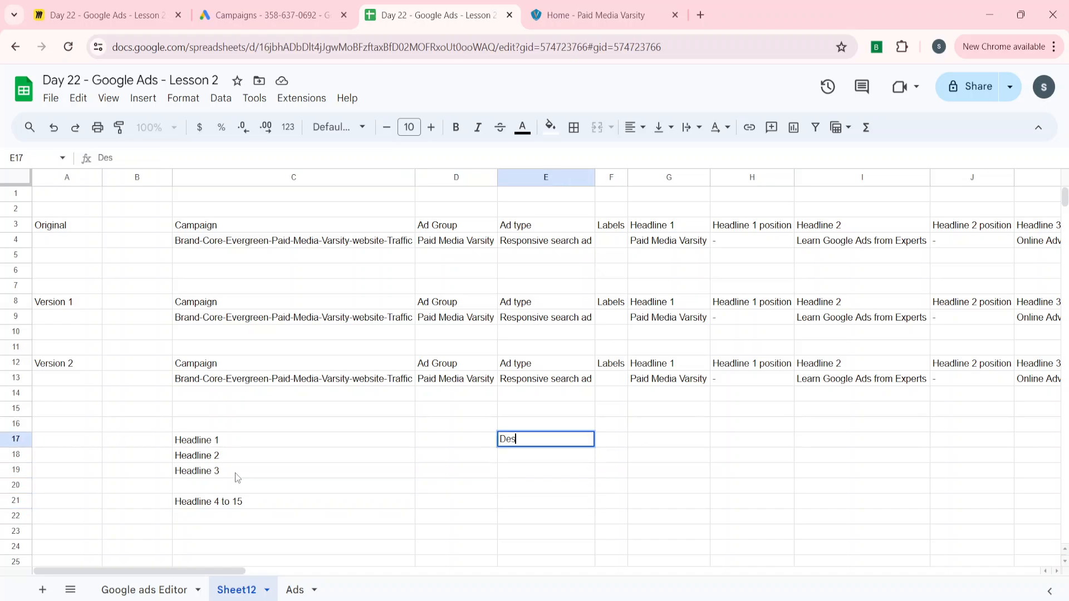
{"action": "type", "text": "cription 1 & 2"}
{"action": "key", "text": "Return"}
{"action": "key", "text": "Up"}
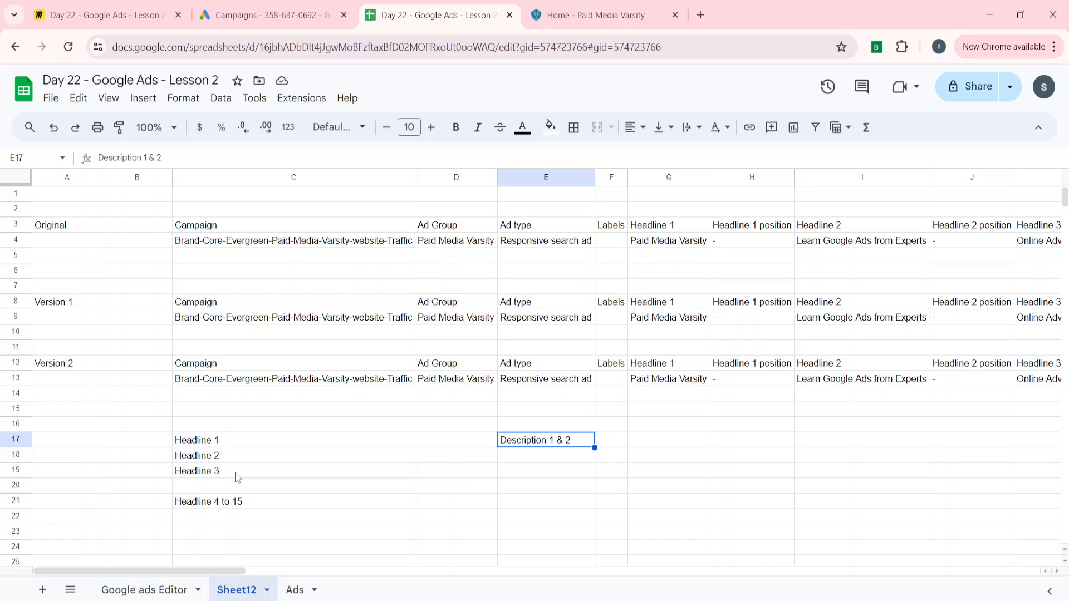
Enter 'Description 3 & 4' in cell E18 and return to the top of the sheet
{"action": "key", "text": "Down"}
{"action": "type", "text": "Desc"}
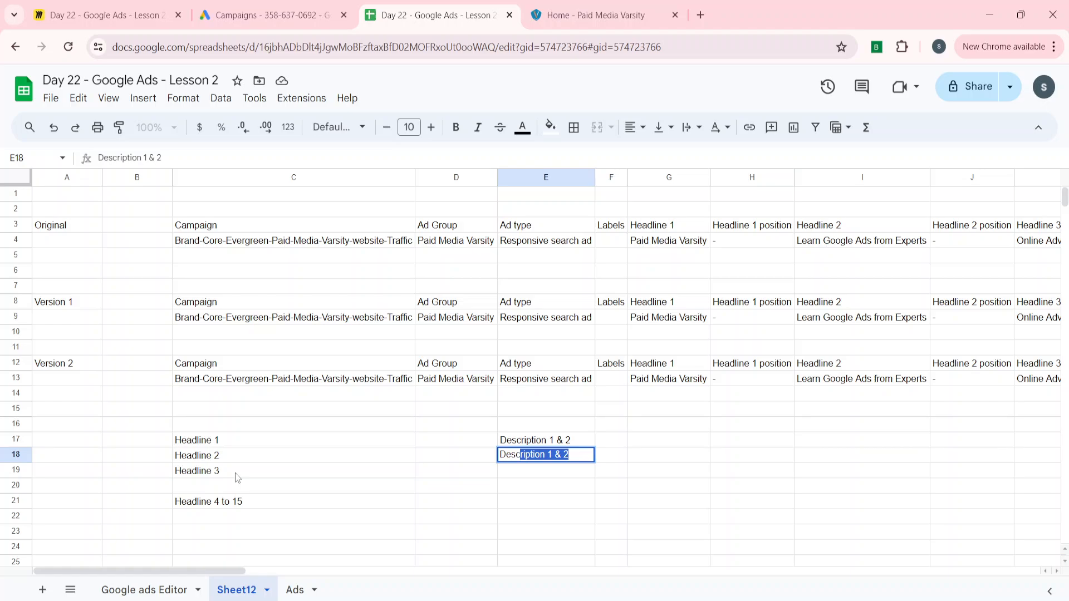
{"action": "type", "text": "ription 3 & 4"}
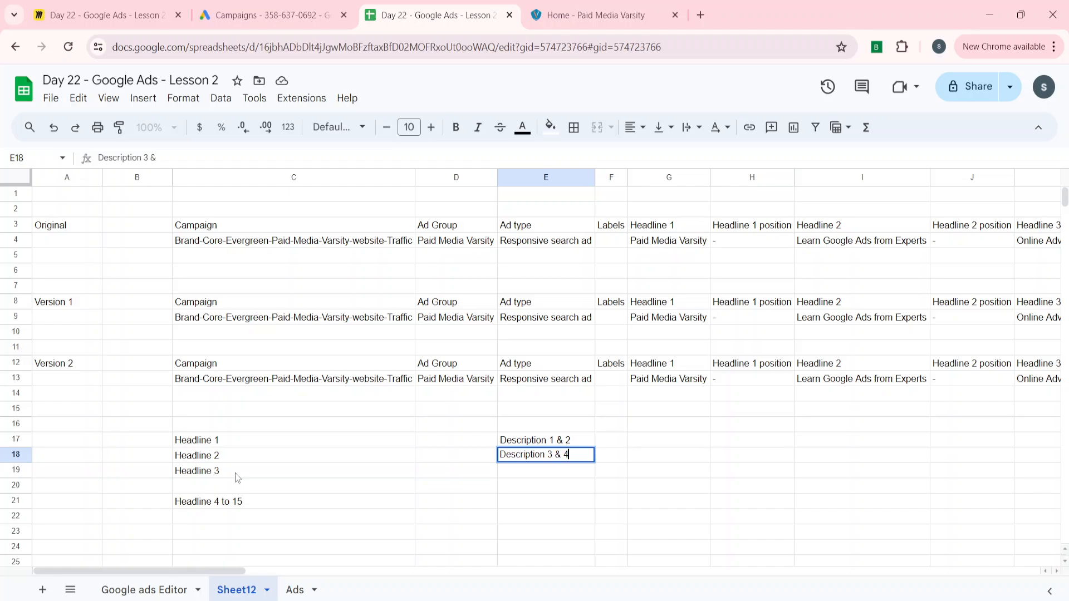
{"action": "key", "text": "Return"}
{"action": "key", "text": "Up"}
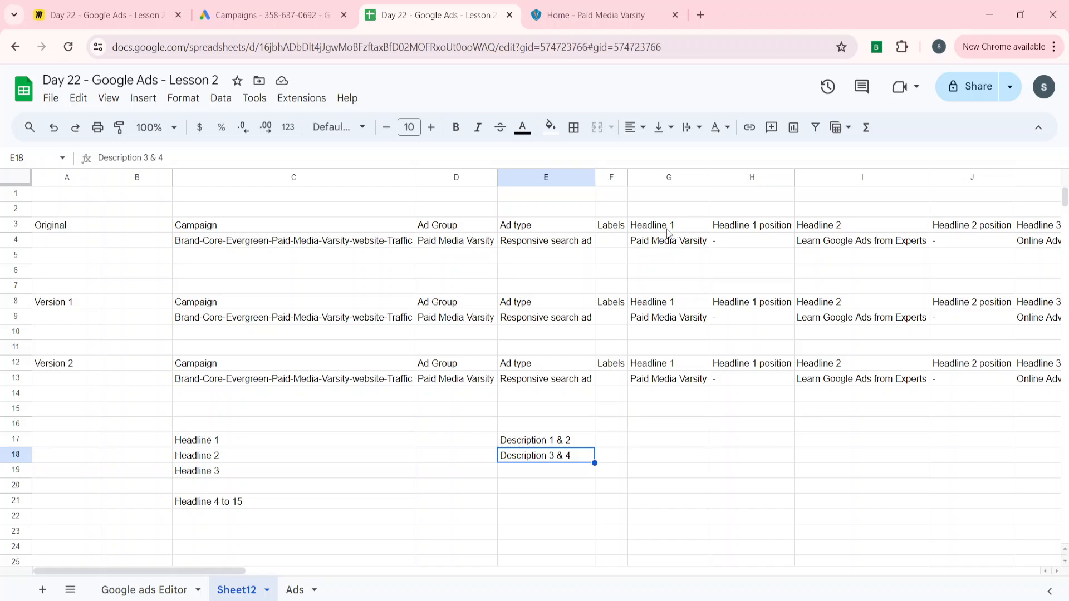
{"action": "scroll", "coordinate": [847, 256], "scroll_direction": "right", "scroll_amount": 2}
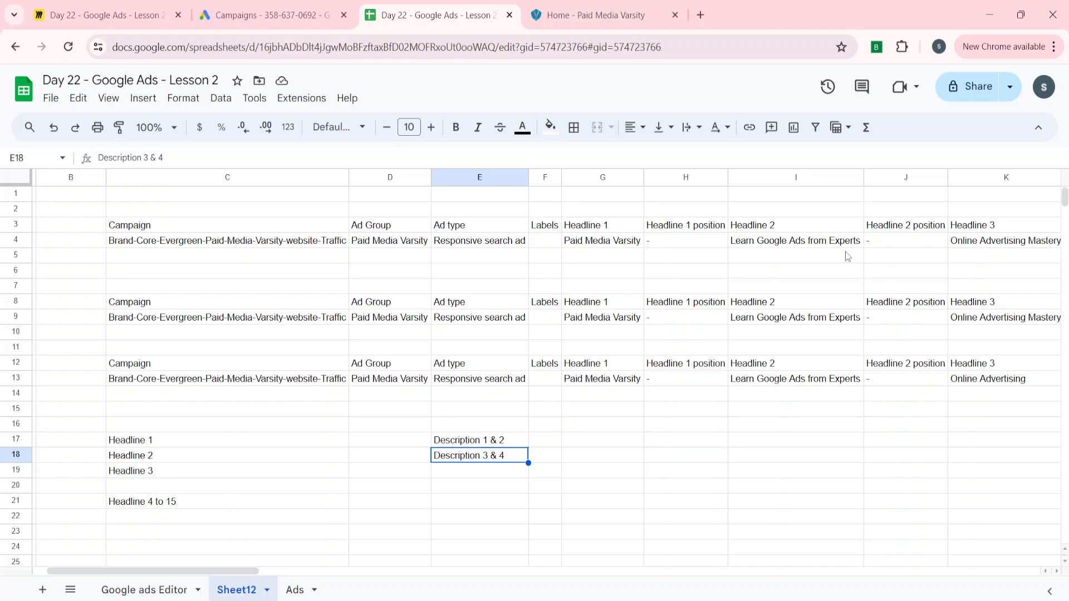
{"action": "key", "text": "Home"}
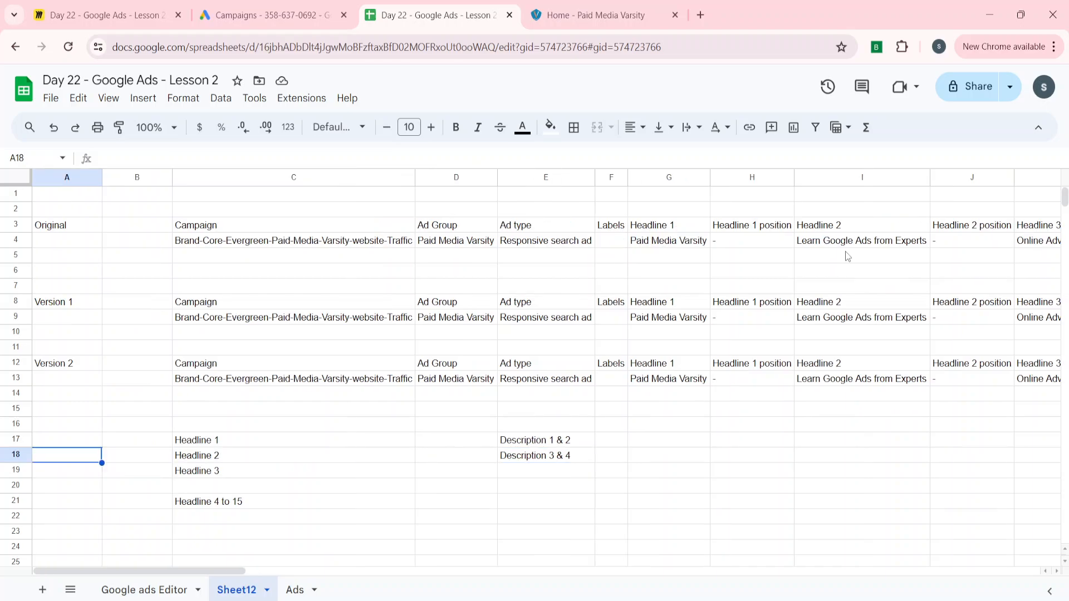
{"action": "key", "text": "ctrl+Up"}
{"action": "key", "text": "ctrl+Up"}
{"action": "key", "text": "ctrl+Up"}
{"action": "key", "text": "ctrl+Up"}
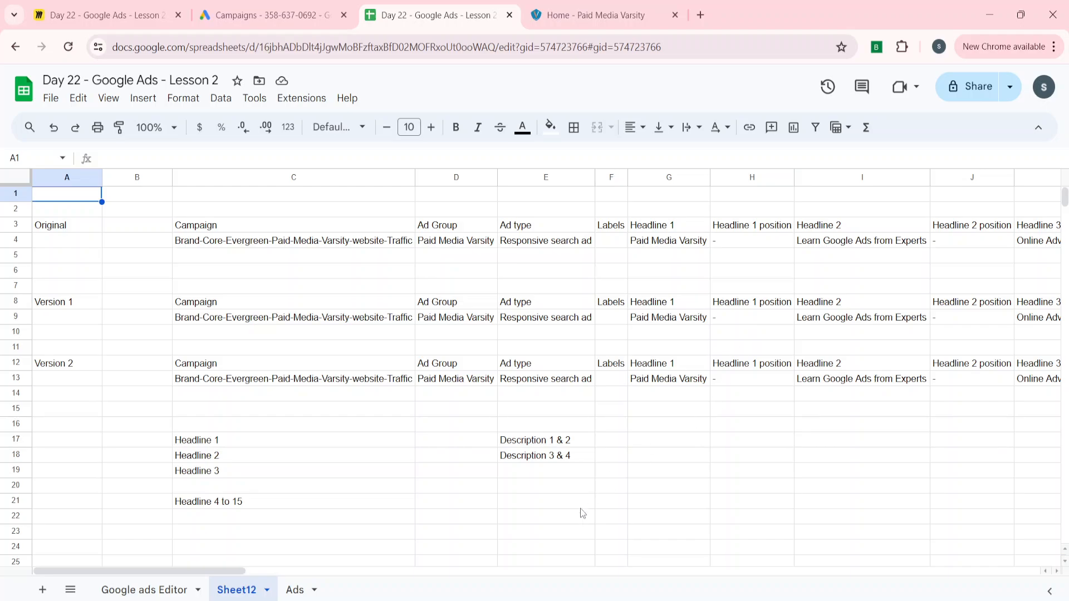
{"action": "key", "text": "alt+Tab"}
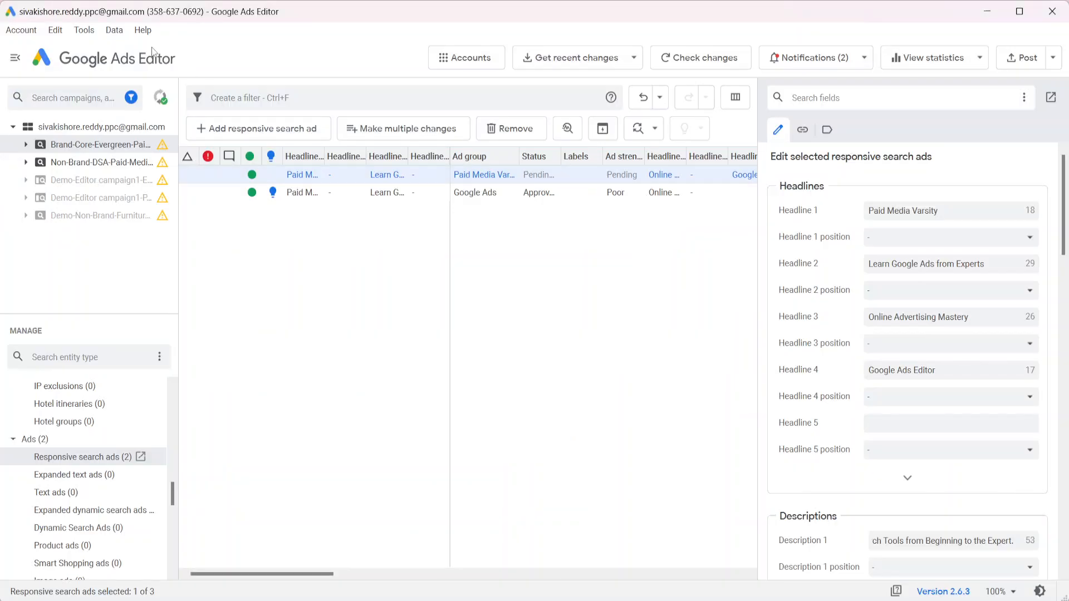
Tick 'Include original columns in CSV/ZIP exports' in the editor's General settings and save it
{"action": "left_click", "coordinate": [84, 30]}
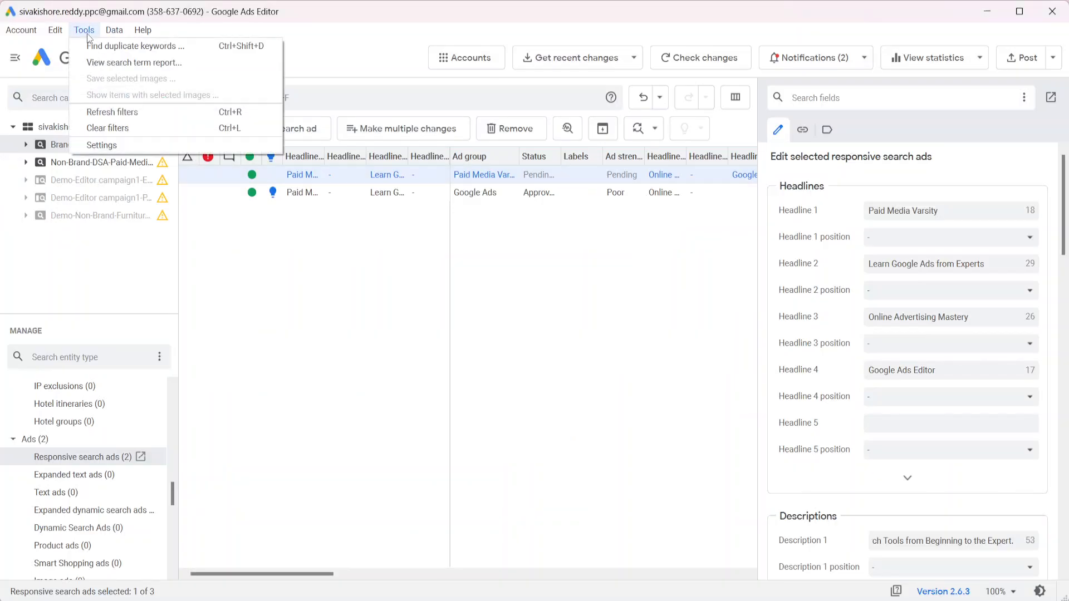
{"action": "left_click", "coordinate": [109, 146]}
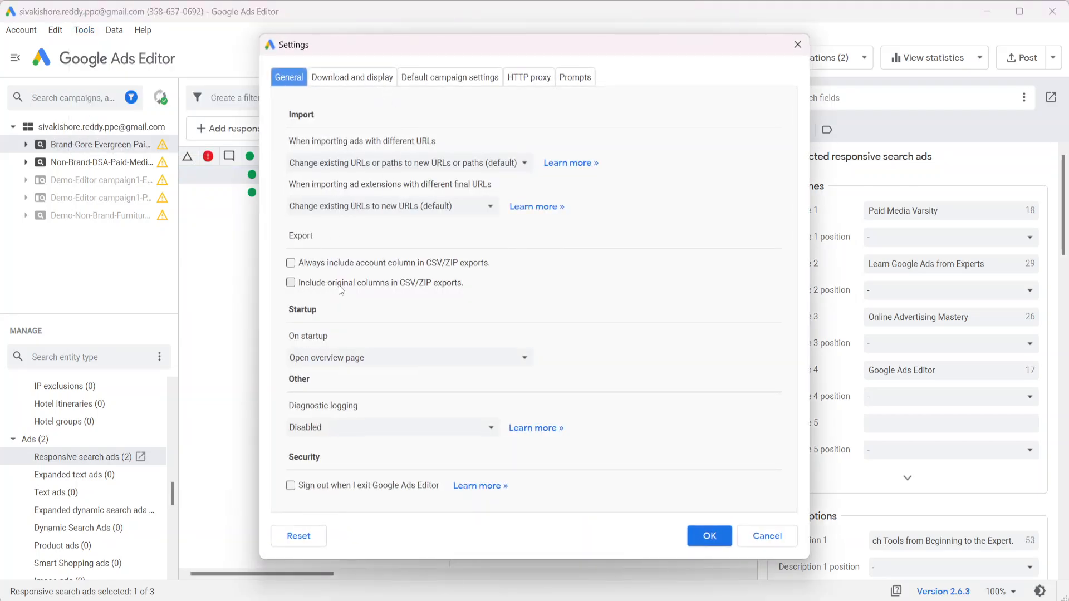
{"action": "left_click", "coordinate": [290, 283]}
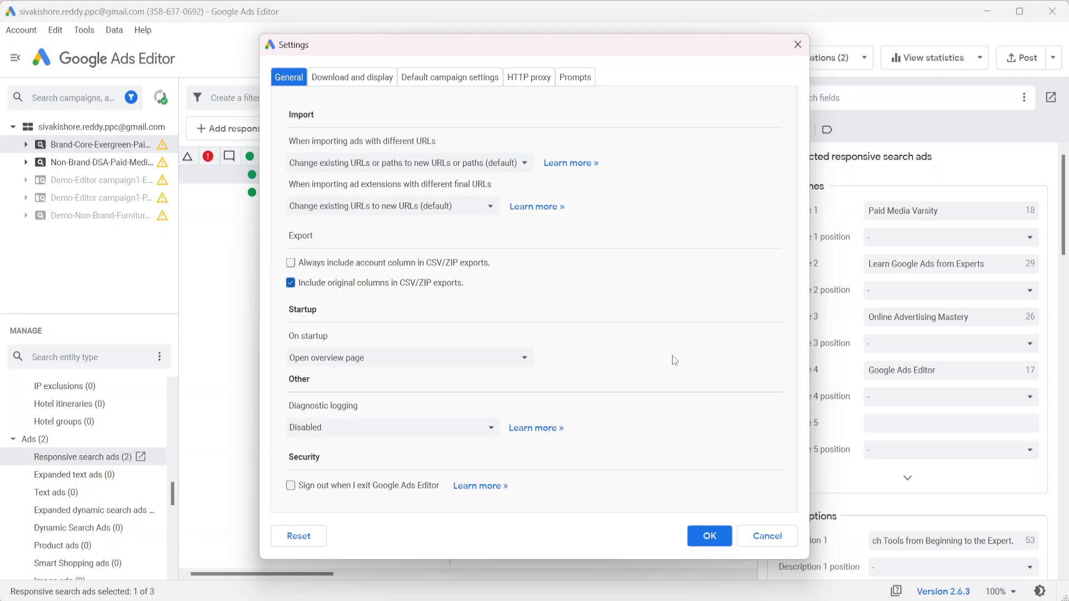
{"action": "left_click", "coordinate": [709, 536]}
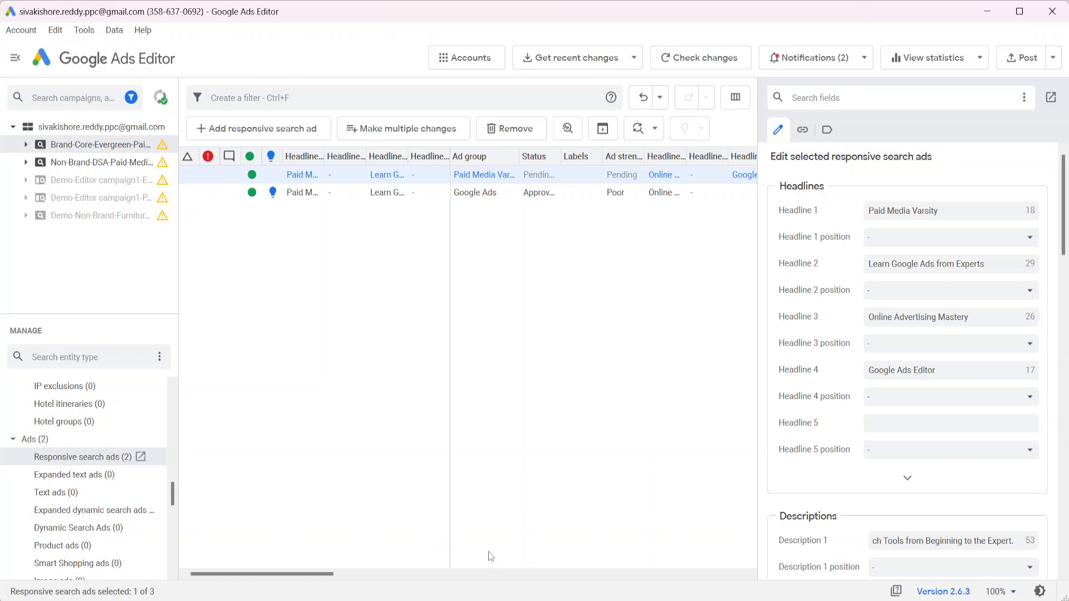
Paste the exported ad rows at C25 and auto-fit the widths of columns C through BJ
{"action": "left_click", "coordinate": [494, 599]}
{"action": "scroll", "coordinate": [242, 479], "scroll_direction": "down", "scroll_amount": 2}
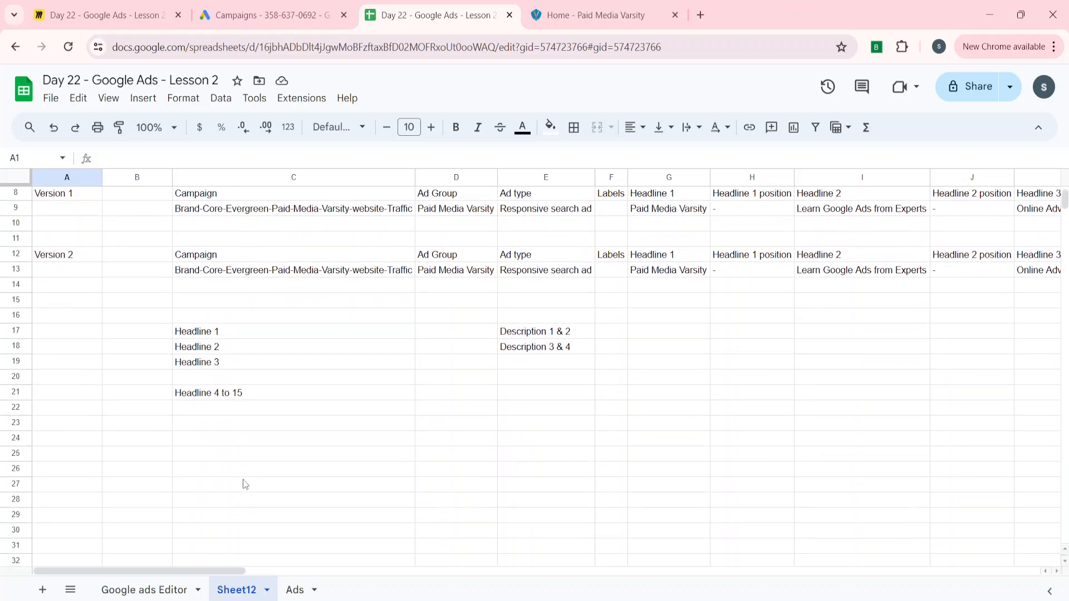
{"action": "left_click", "coordinate": [202, 449]}
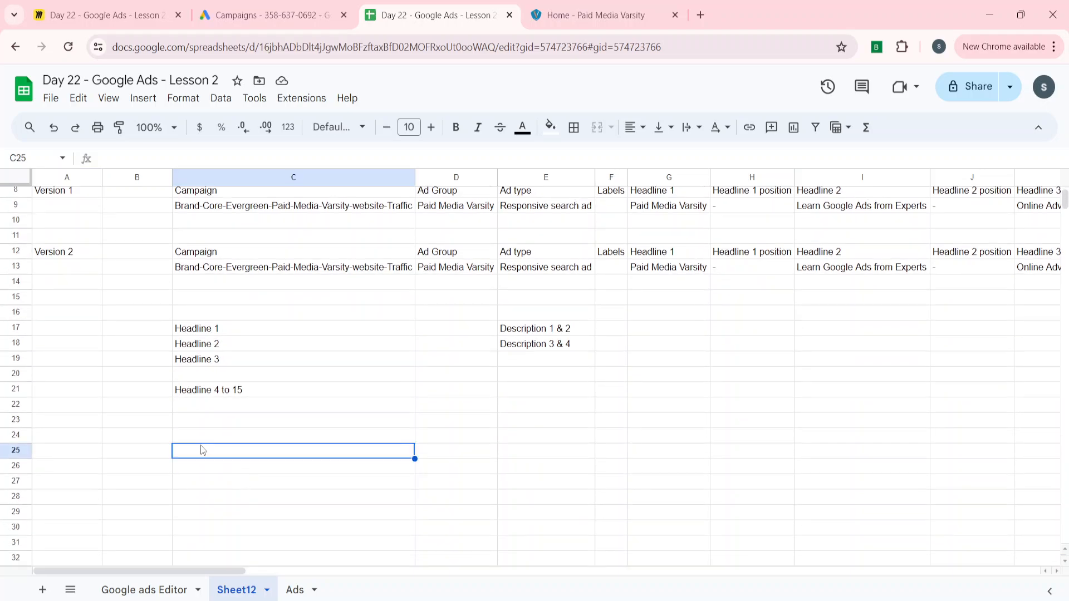
{"action": "key", "text": "ctrl+v"}
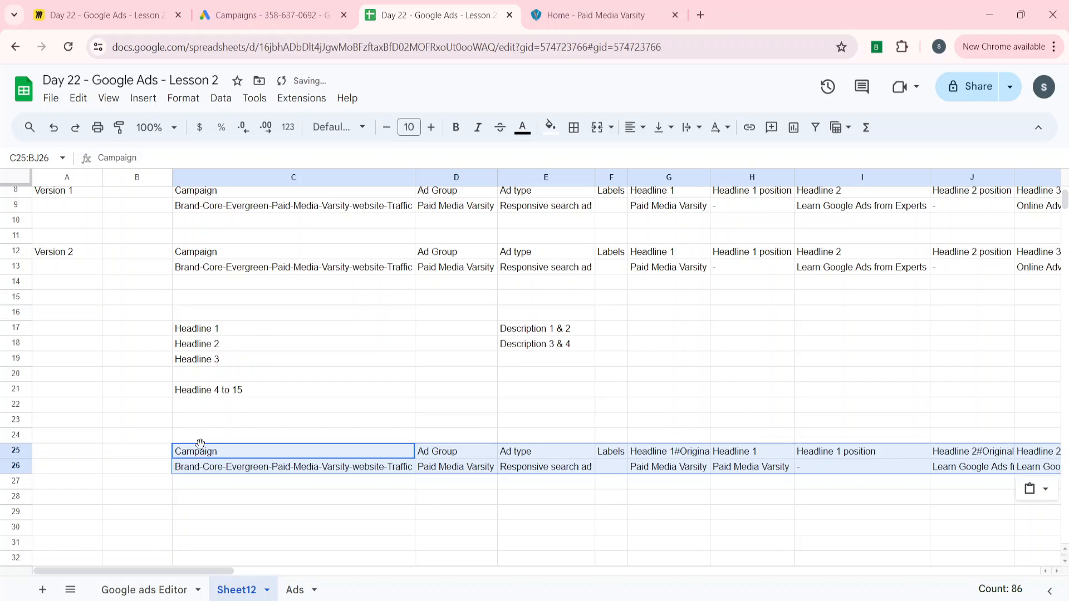
{"action": "key", "text": "ctrl+space"}
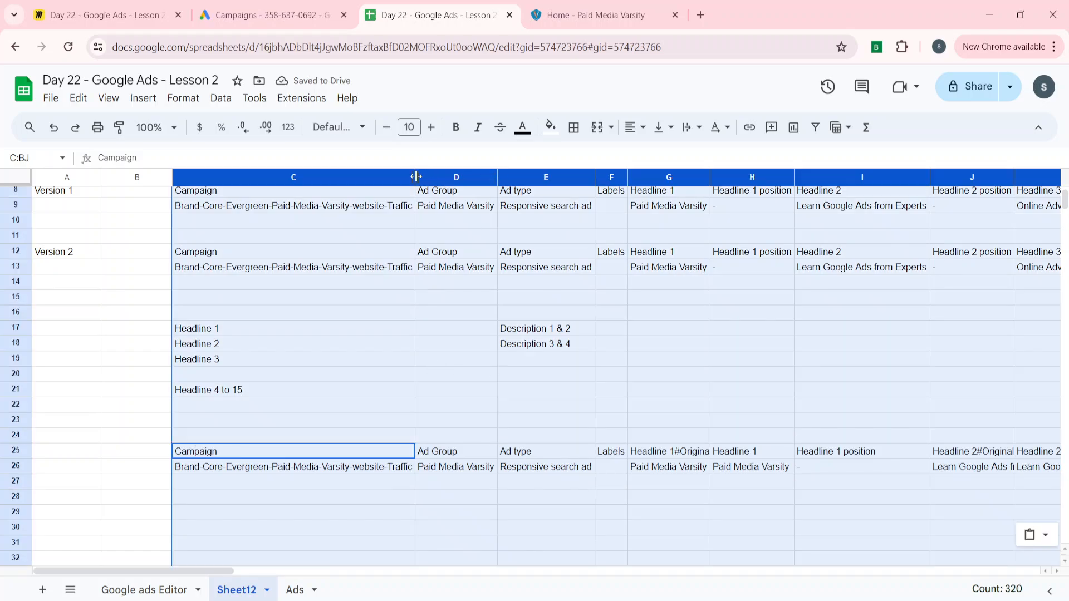
{"action": "double_click", "coordinate": [416, 176]}
{"action": "left_click", "coordinate": [585, 348]}
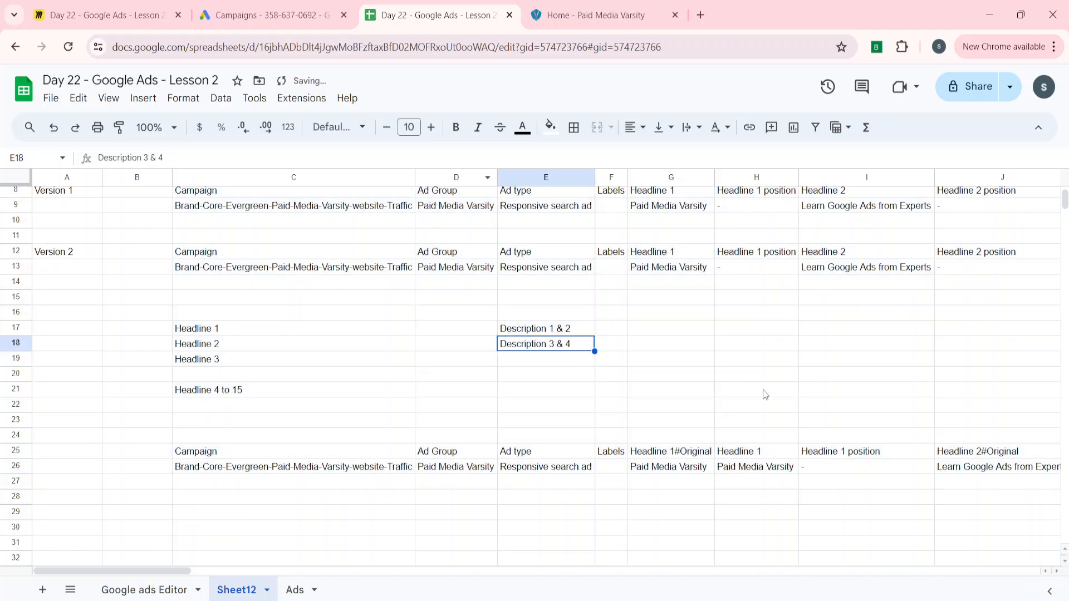
Review the pasted headings, from Headline 1#Original through Description 2#Original
{"action": "left_click", "coordinate": [671, 454]}
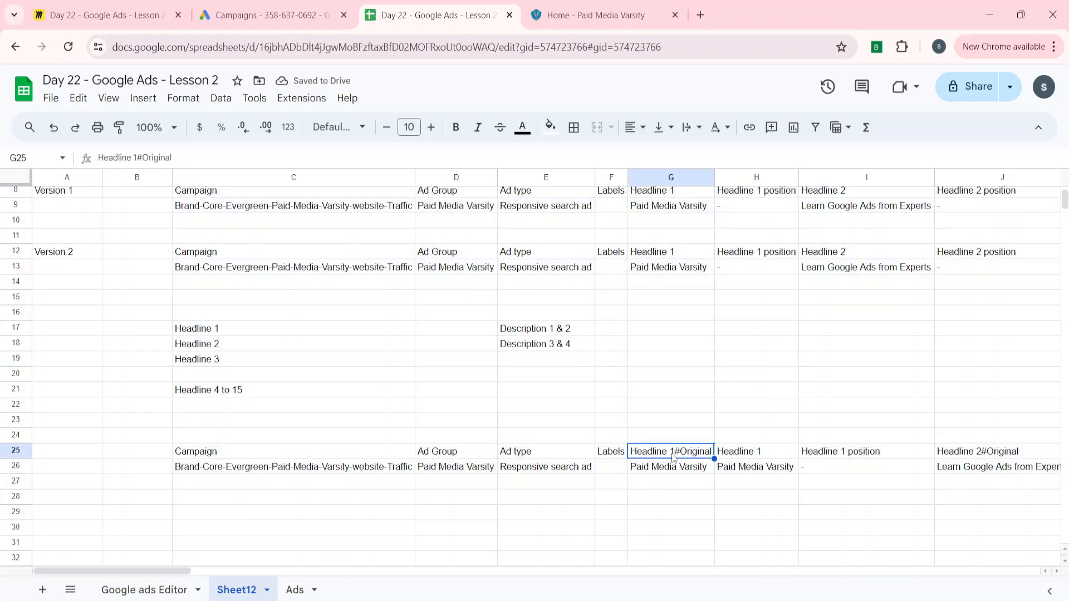
{"action": "left_click", "coordinate": [748, 455]}
{"action": "scroll", "coordinate": [773, 462], "scroll_direction": "right", "scroll_amount": 3}
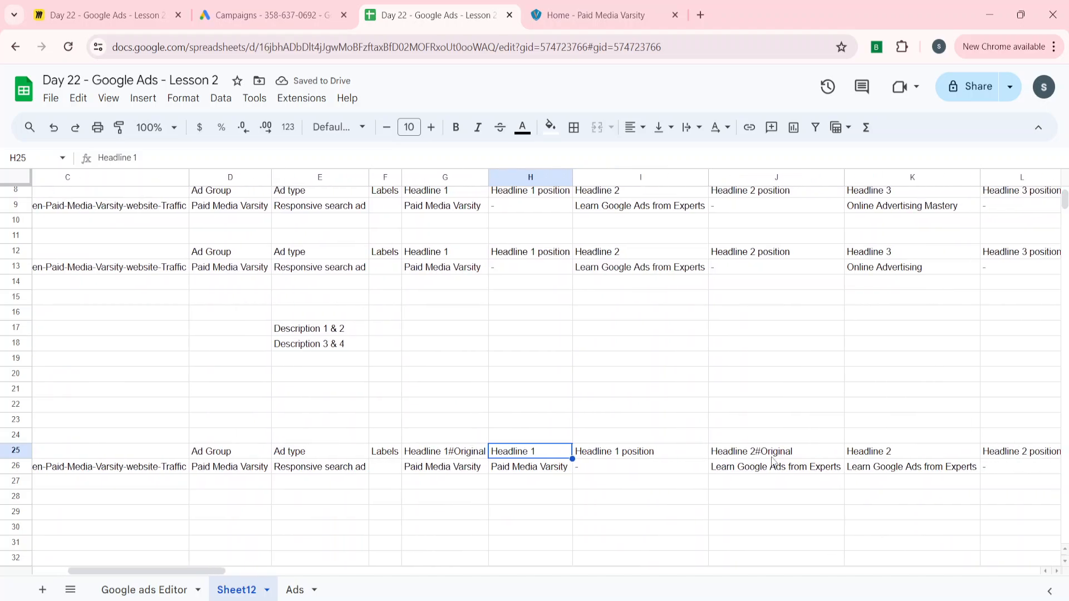
{"action": "left_click", "coordinate": [772, 454]}
{"action": "scroll", "coordinate": [772, 454], "scroll_direction": "right", "scroll_amount": 3}
{"action": "left_click", "coordinate": [716, 453]}
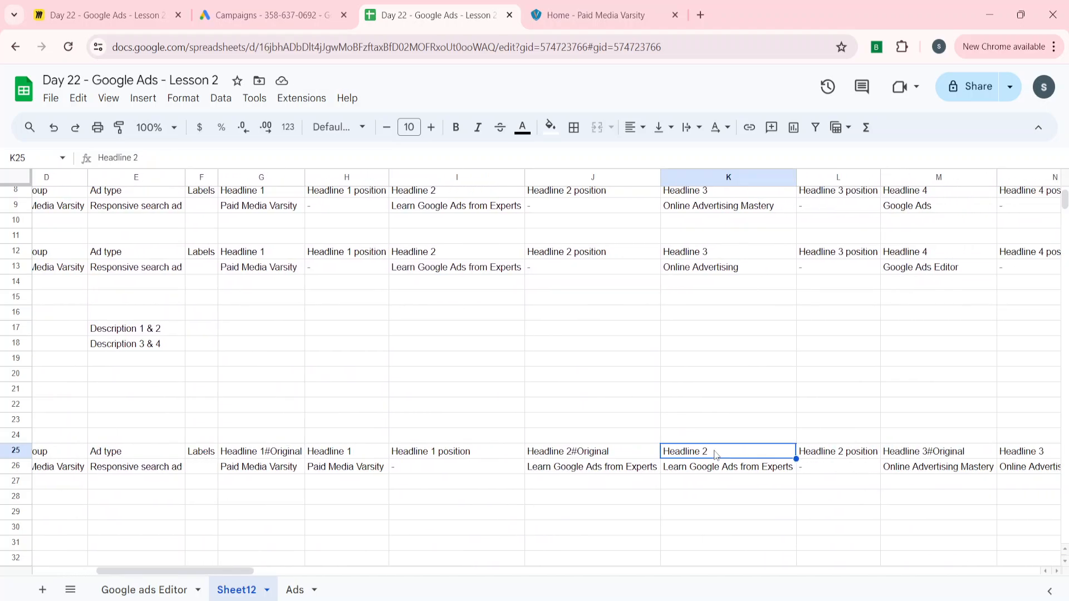
{"action": "scroll", "coordinate": [716, 454], "scroll_direction": "right", "scroll_amount": 3}
{"action": "left_click", "coordinate": [696, 455]}
{"action": "scroll", "coordinate": [696, 458], "scroll_direction": "right", "scroll_amount": 3}
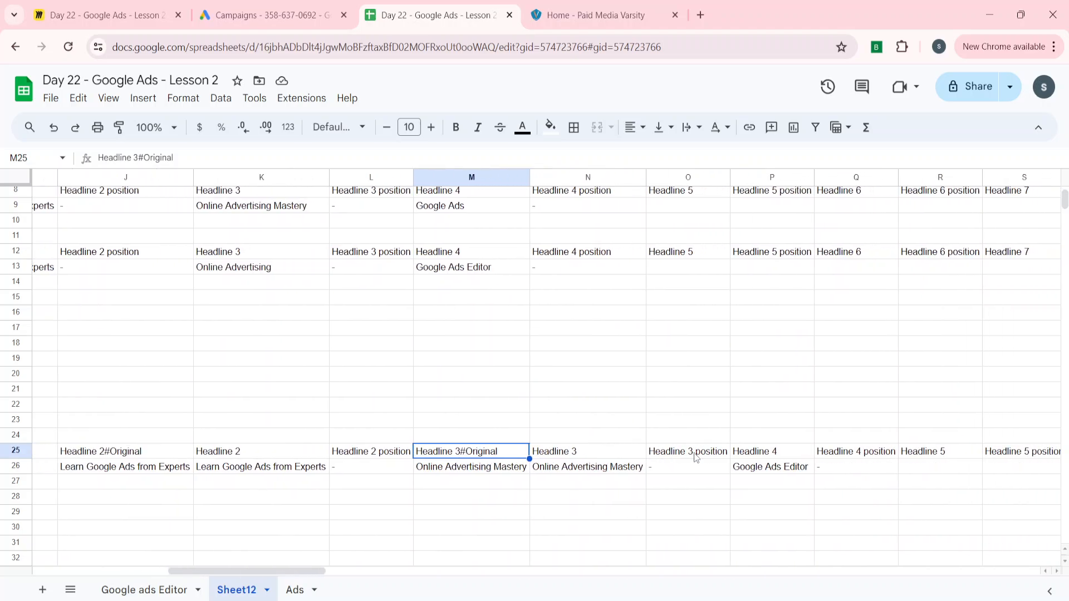
{"action": "left_click", "coordinate": [581, 459]}
{"action": "scroll", "coordinate": [582, 459], "scroll_direction": "right", "scroll_amount": 3}
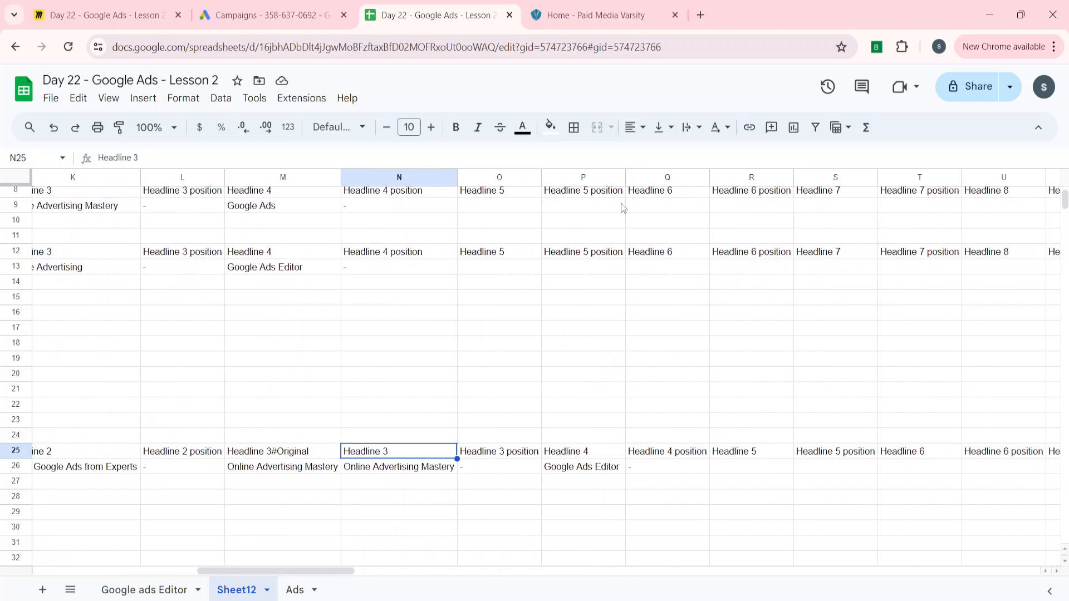
{"action": "scroll", "coordinate": [772, 437], "scroll_direction": "right", "scroll_amount": 3}
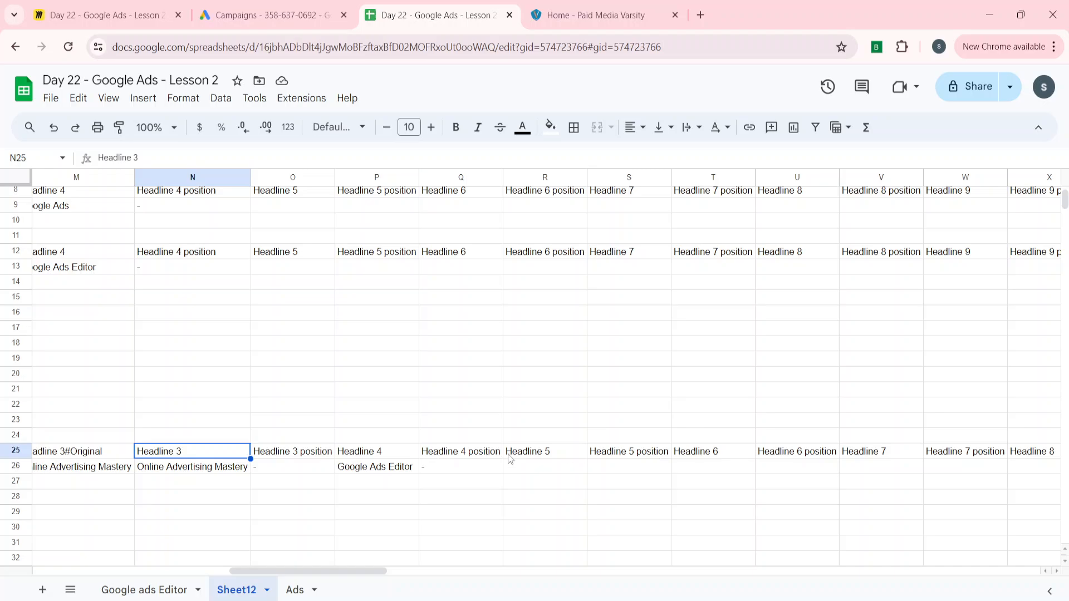
{"action": "scroll", "coordinate": [507, 453], "scroll_direction": "right", "scroll_amount": 15}
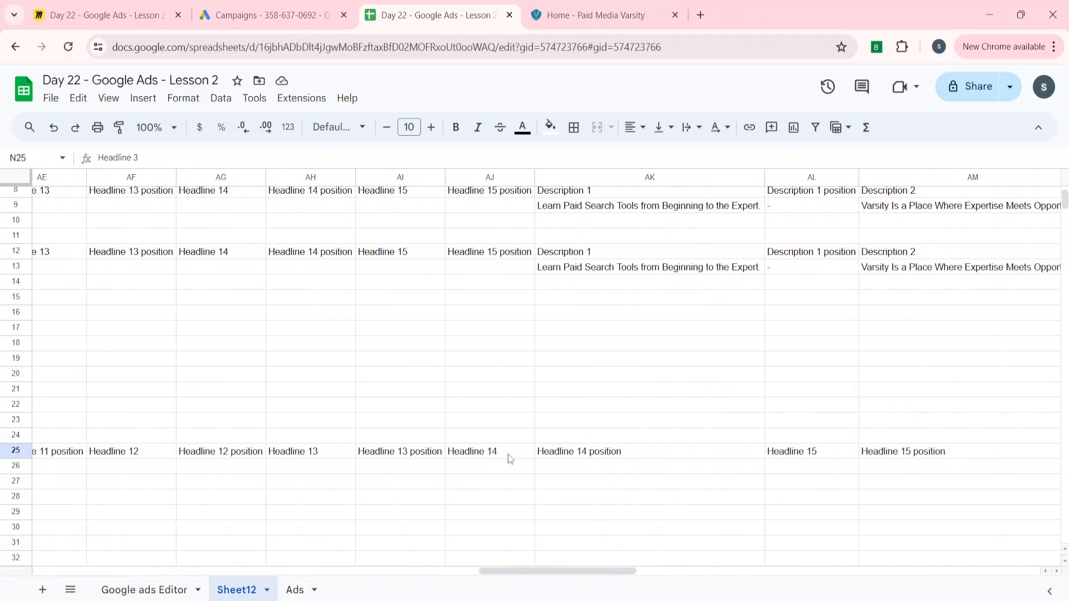
{"action": "scroll", "coordinate": [508, 453], "scroll_direction": "right", "scroll_amount": 10}
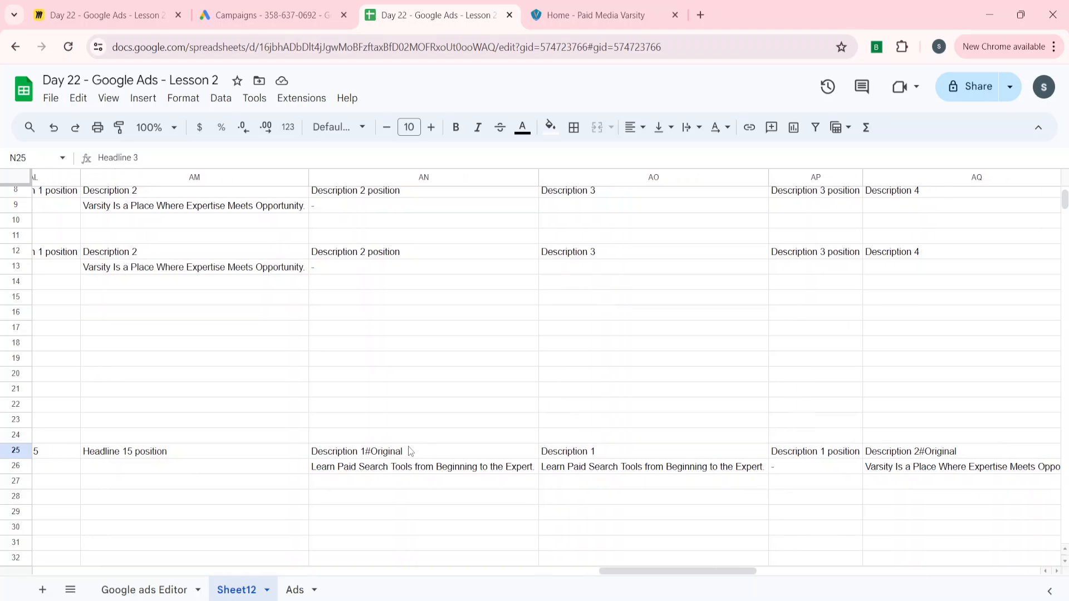
{"action": "left_click", "coordinate": [410, 451]}
{"action": "scroll", "coordinate": [410, 451], "scroll_direction": "right", "scroll_amount": 5}
{"action": "left_click", "coordinate": [672, 456]}
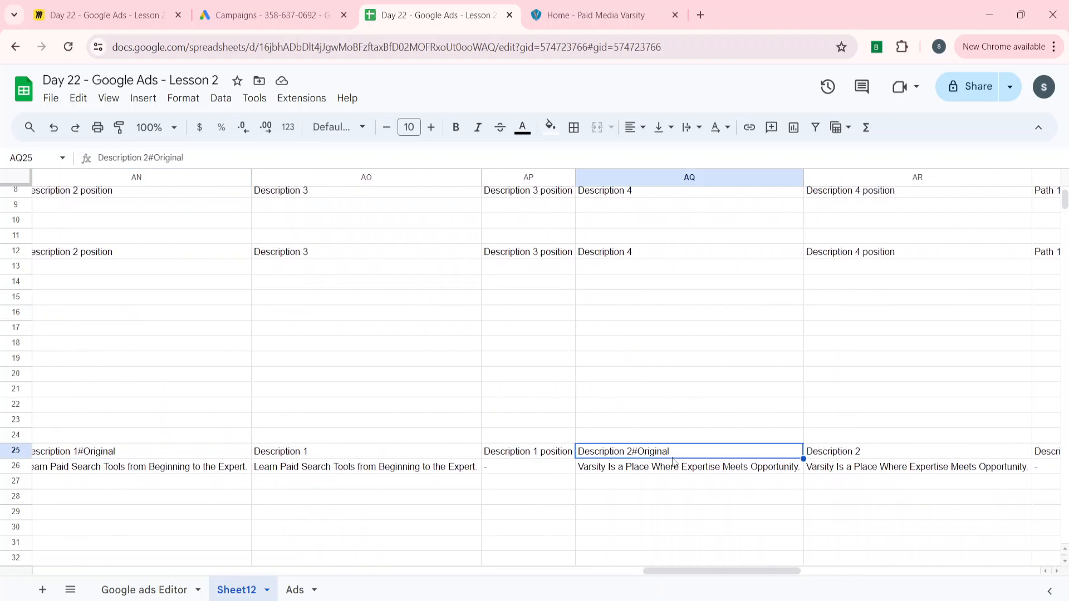
{"action": "scroll", "coordinate": [672, 461], "scroll_direction": "right", "scroll_amount": 10}
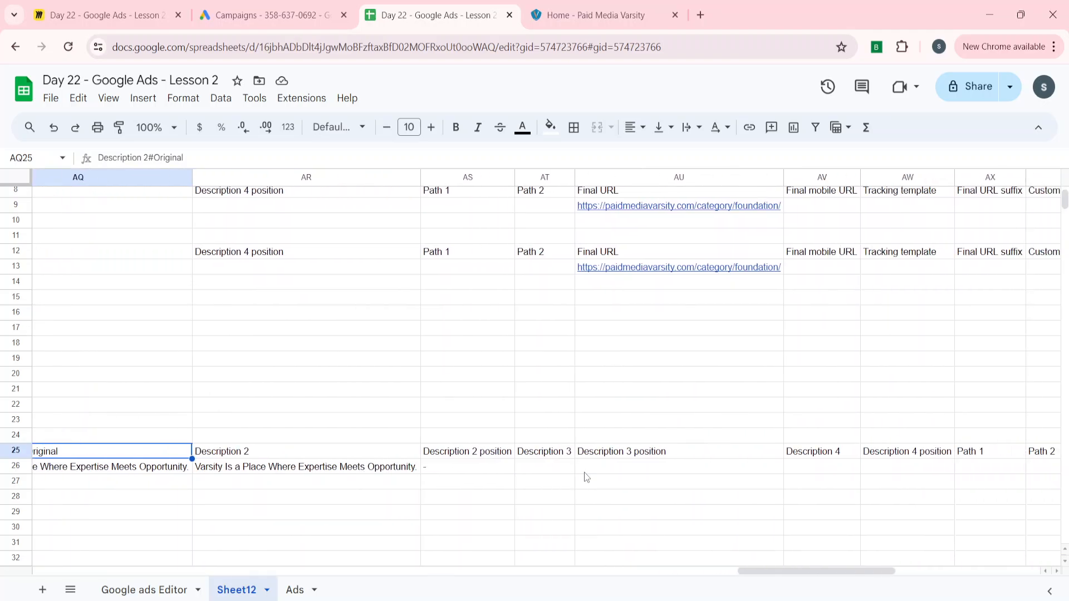
{"action": "scroll", "coordinate": [583, 472], "scroll_direction": "right", "scroll_amount": 10}
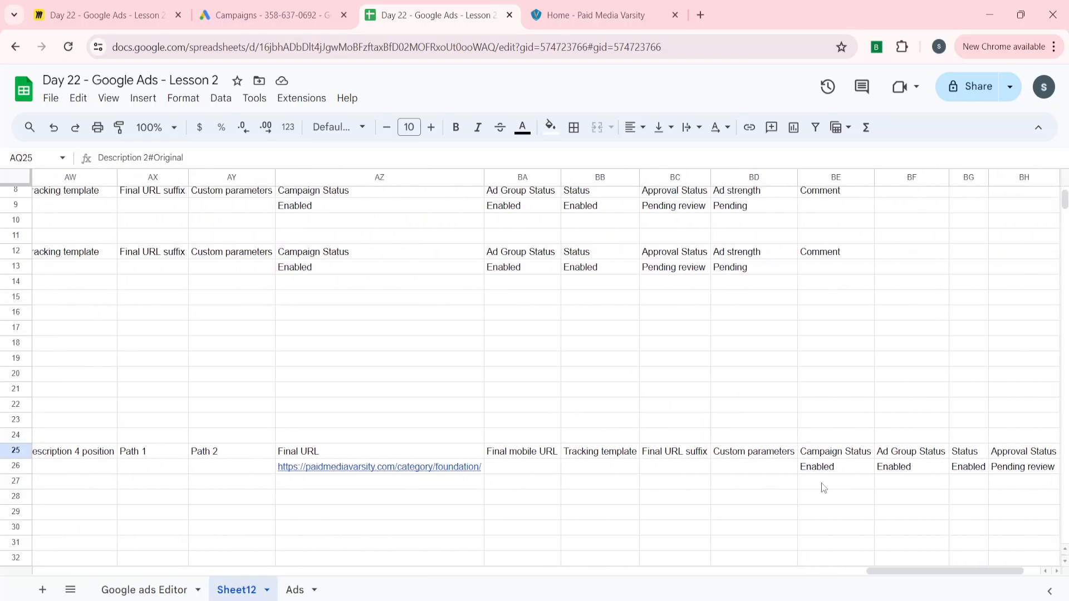
{"action": "scroll", "coordinate": [821, 483], "scroll_direction": "right", "scroll_amount": 3}
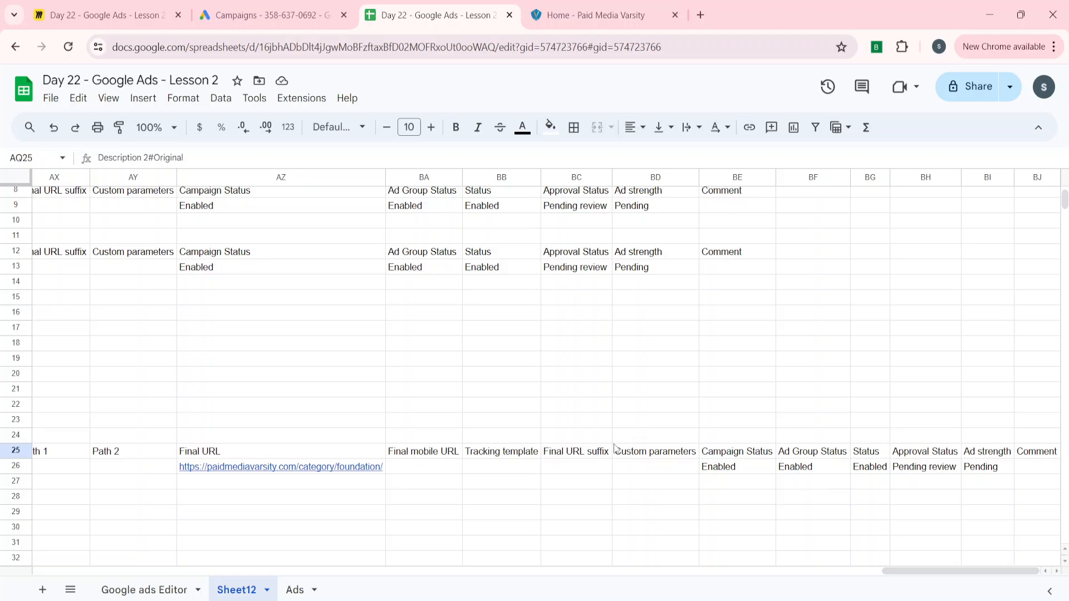
{"action": "scroll", "coordinate": [613, 443], "scroll_direction": "left", "scroll_amount": 10}
{"action": "scroll", "coordinate": [358, 432], "scroll_direction": "left", "scroll_amount": 20}
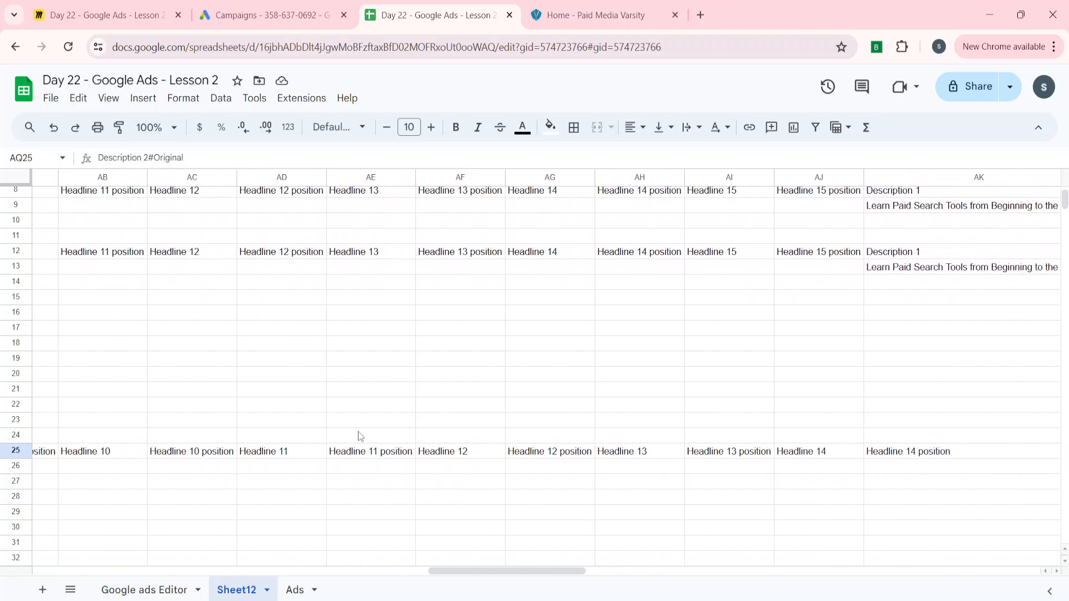
Shorten the new Headline 3 in N26 from 'Online Advertising Mastery' to 'Online Advertising'
{"action": "scroll", "coordinate": [359, 434], "scroll_direction": "left", "scroll_amount": 5}
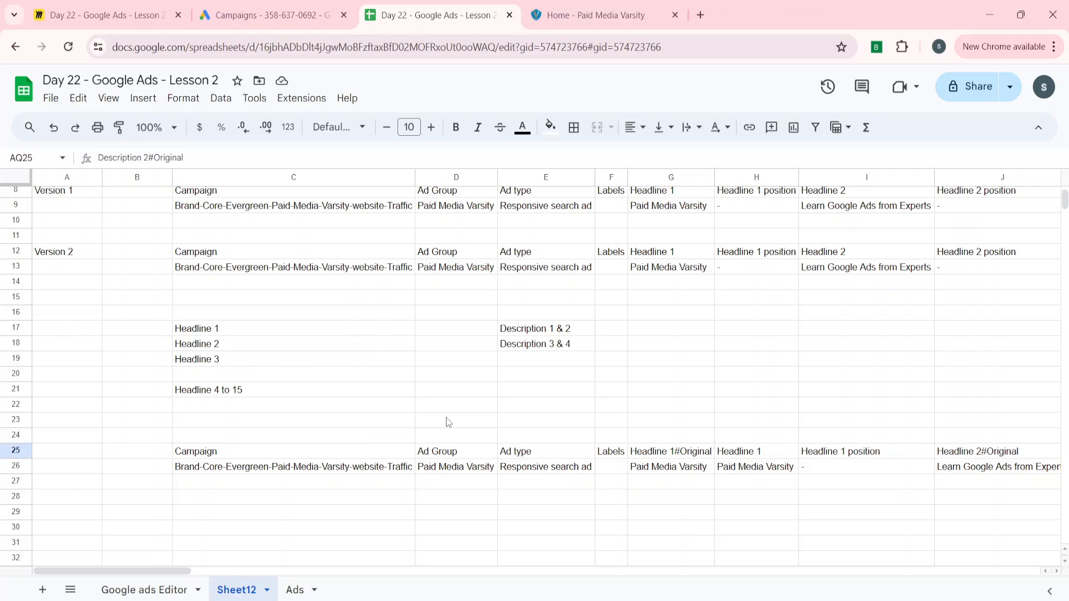
{"action": "scroll", "coordinate": [451, 423], "scroll_direction": "down", "scroll_amount": 2}
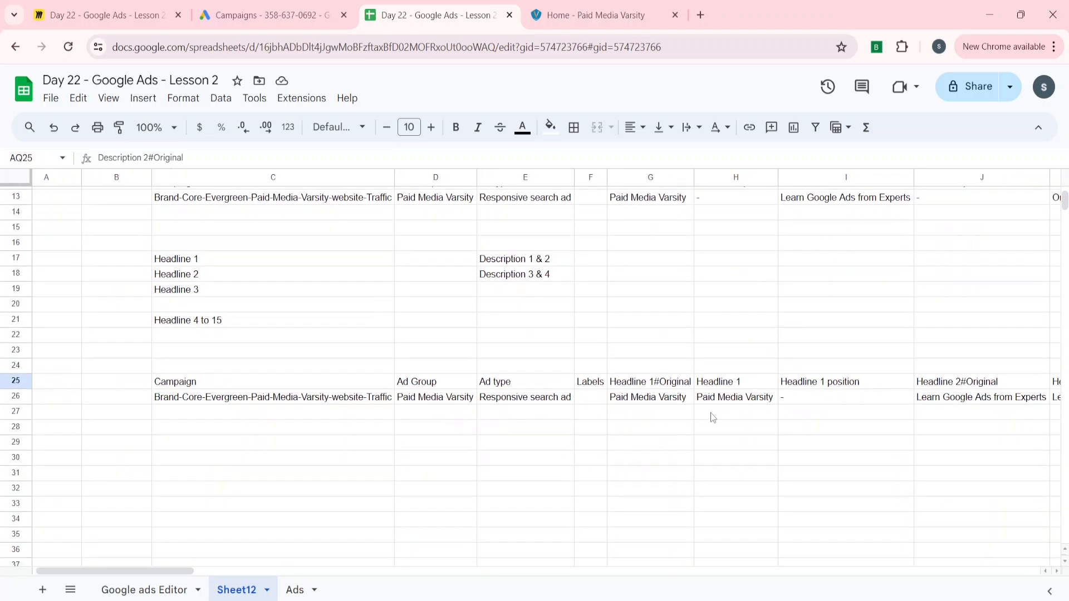
{"action": "scroll", "coordinate": [703, 391], "scroll_direction": "right", "scroll_amount": 4}
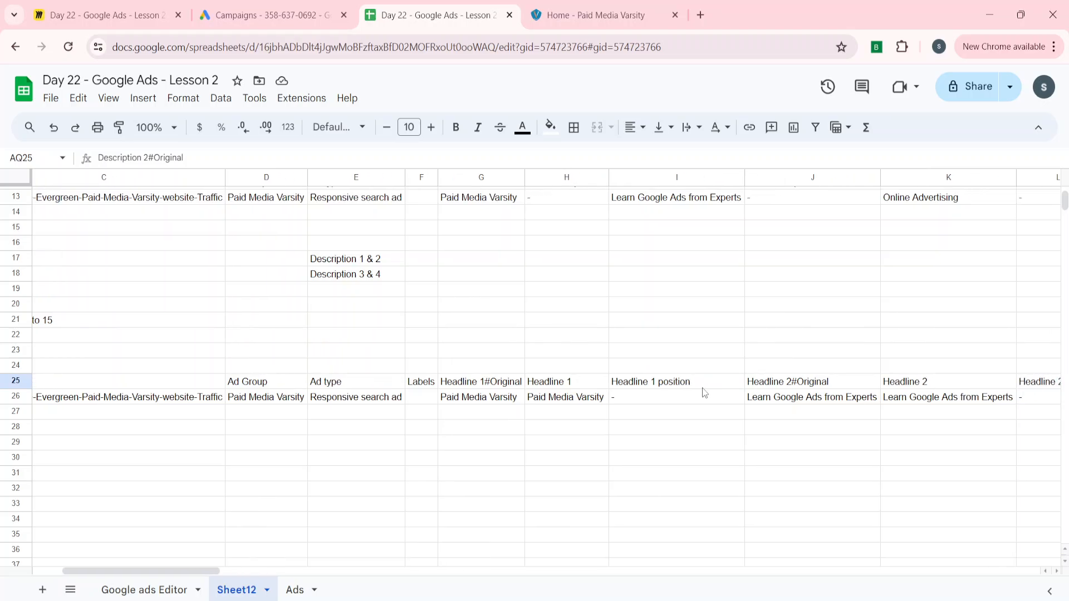
{"action": "scroll", "coordinate": [704, 393], "scroll_direction": "right", "scroll_amount": 1}
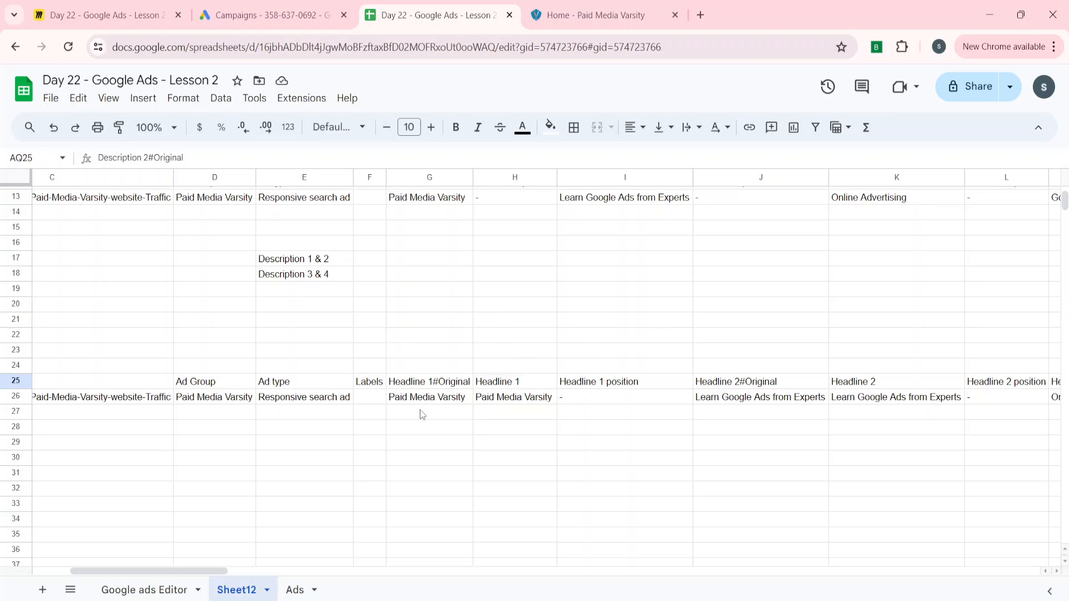
{"action": "scroll", "coordinate": [759, 393], "scroll_direction": "right", "scroll_amount": 3}
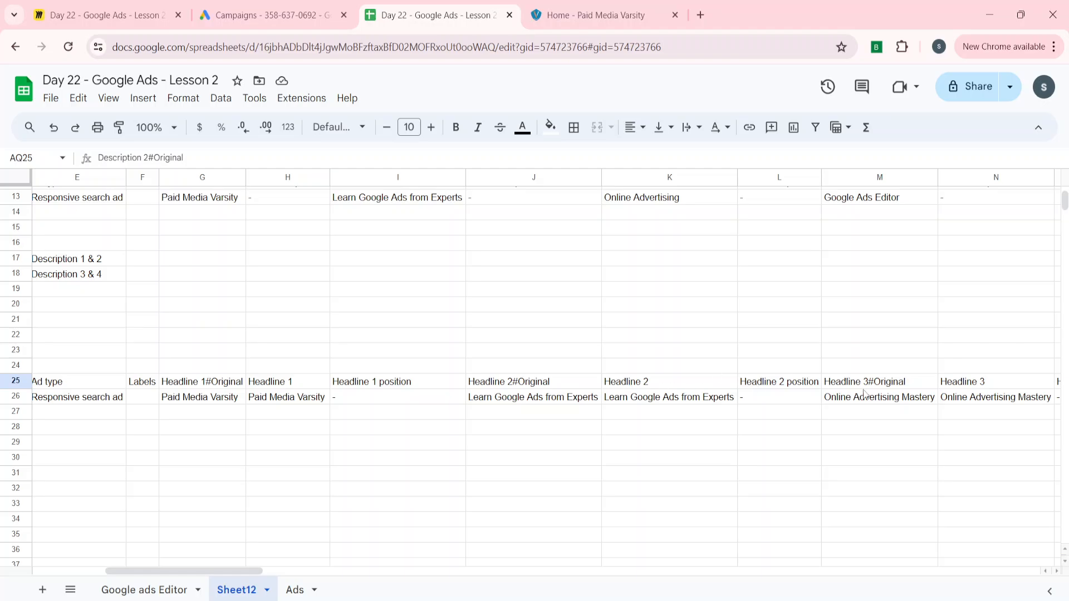
{"action": "left_click", "coordinate": [885, 405]}
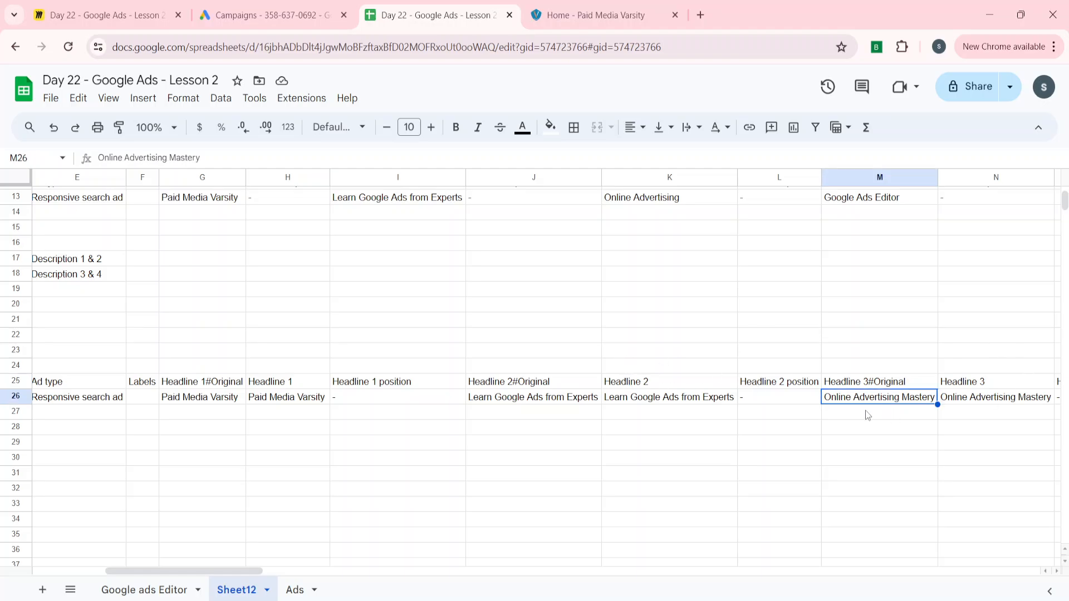
{"action": "scroll", "coordinate": [867, 415], "scroll_direction": "right", "scroll_amount": 2}
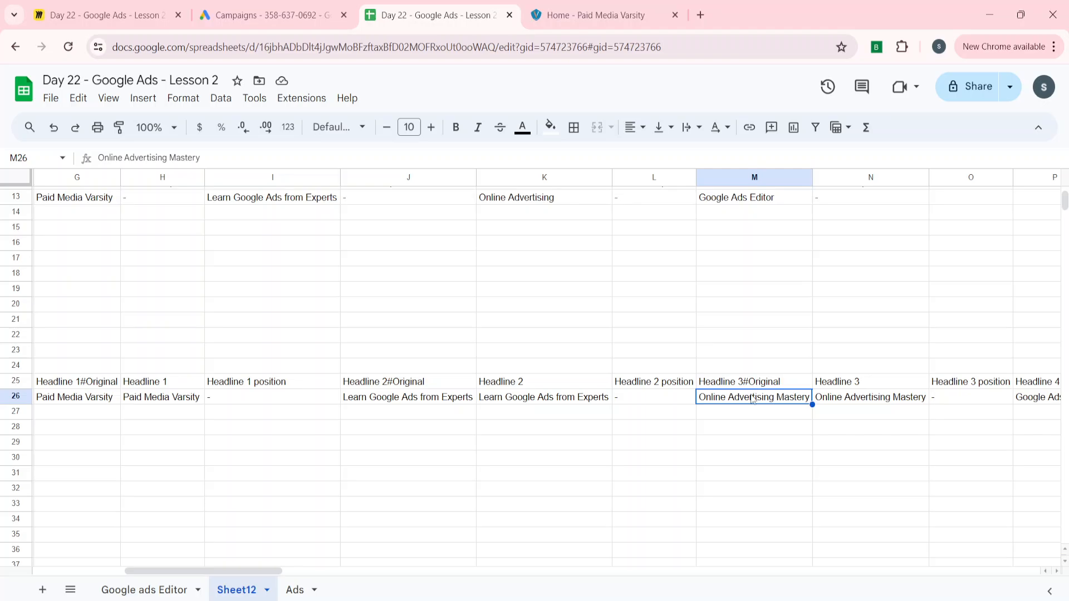
{"action": "left_click", "coordinate": [859, 402]}
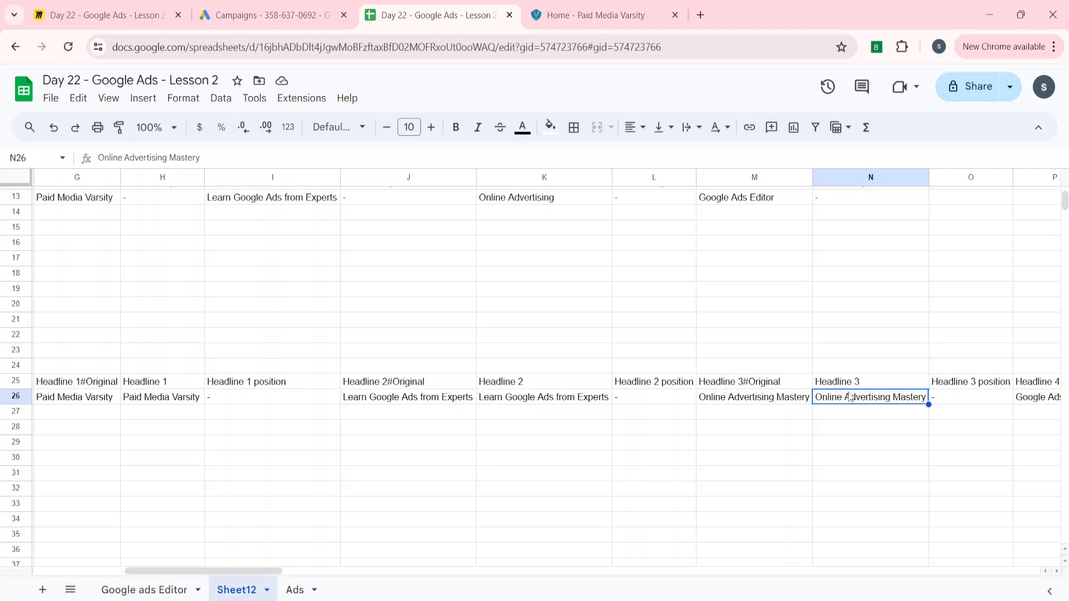
{"action": "left_click", "coordinate": [264, 159]}
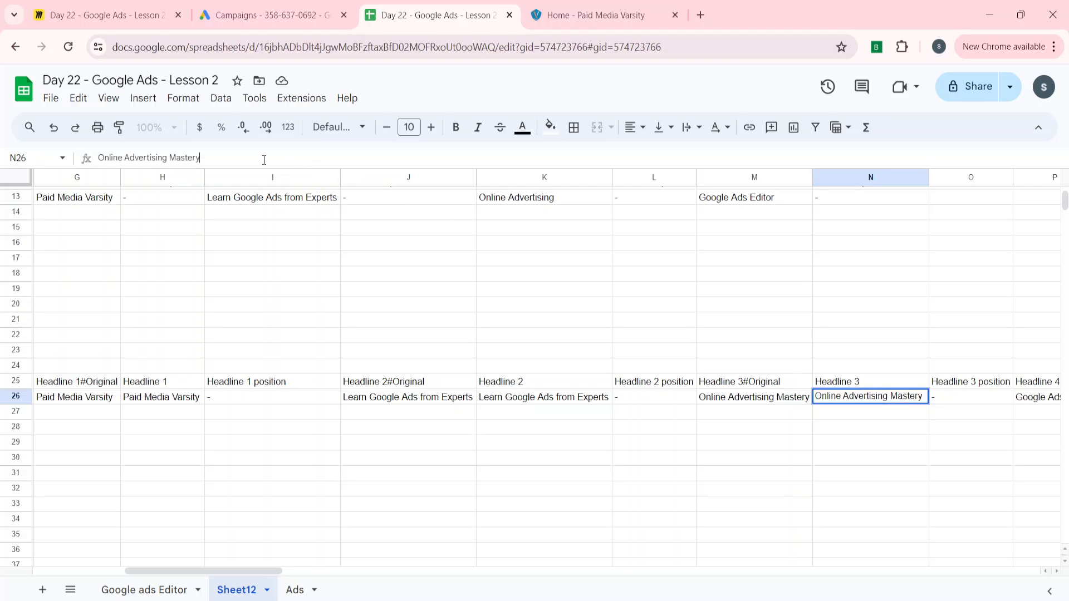
{"action": "key", "text": "BackSpace"}
{"action": "key", "text": "BackSpace"}
{"action": "key", "text": "BackSpace"}
{"action": "key", "text": "BackSpace"}
{"action": "key", "text": "BackSpace"}
{"action": "key", "text": "BackSpace"}
{"action": "key", "text": "BackSpace"}
{"action": "key", "text": "BackSpace"}
{"action": "key", "text": "Return"}
Select the two-row ad block C25:BJ26 and copy it
{"action": "key", "text": "Up"}
{"action": "key", "text": "Up"}
{"action": "key", "text": "ctrl+Left"}
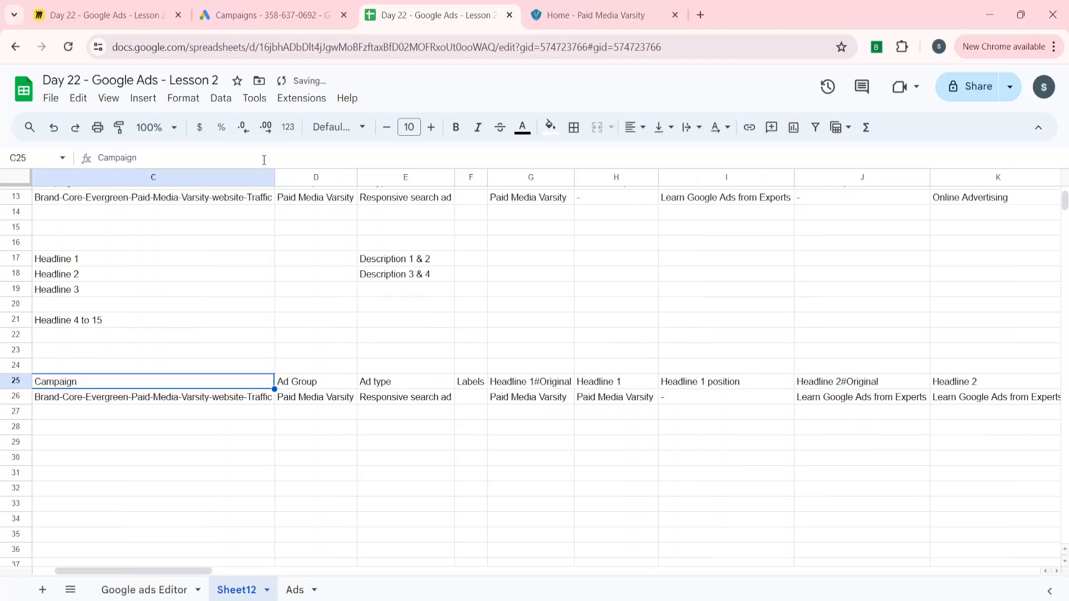
{"action": "key", "text": "ctrl+shift+Right"}
{"action": "key", "text": "shift+Down"}
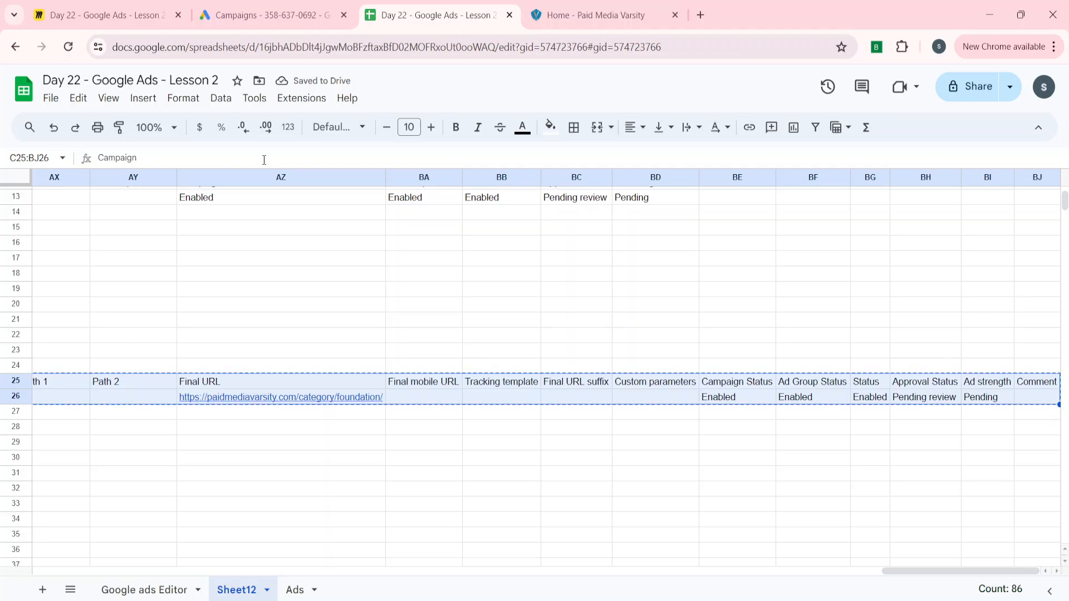
{"action": "left_click", "coordinate": [534, 600]}
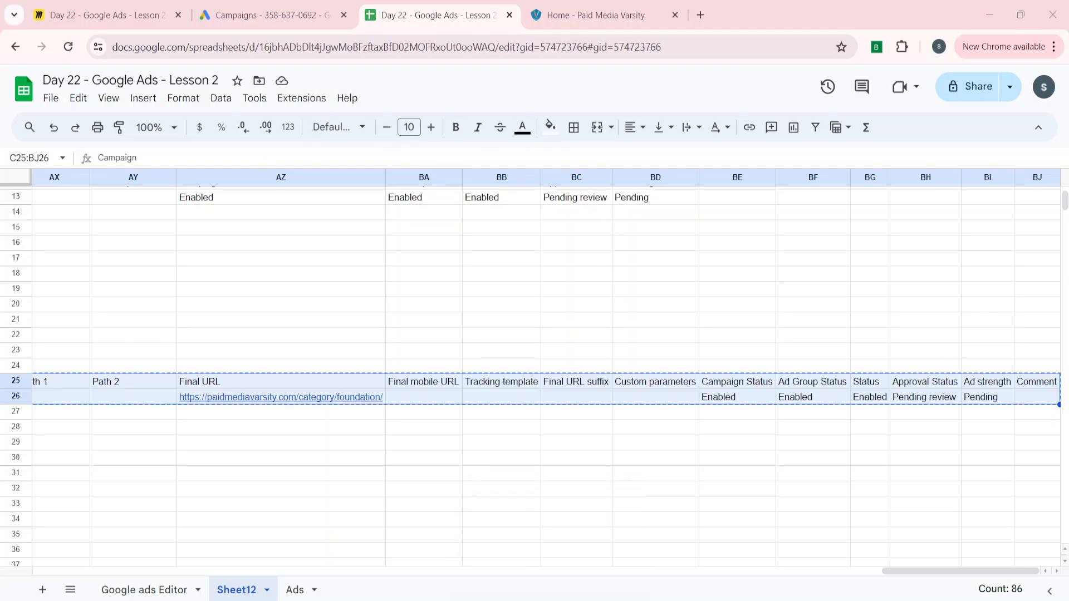
Bulk-import the copied rows as a responsive search ad update, then revert and cancel it
{"action": "left_click", "coordinate": [412, 128]}
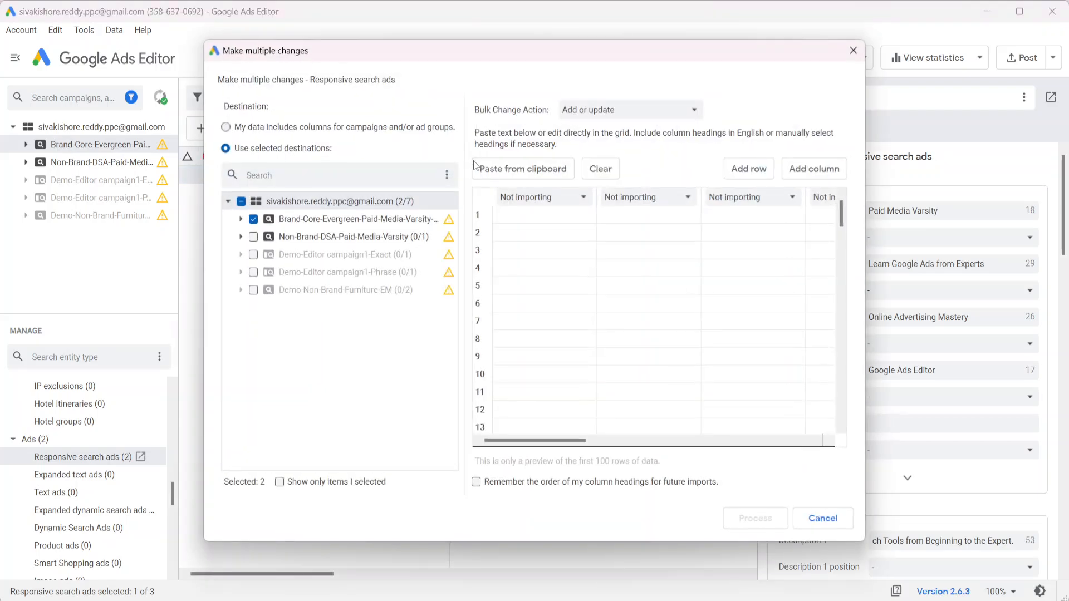
{"action": "left_click", "coordinate": [241, 129]}
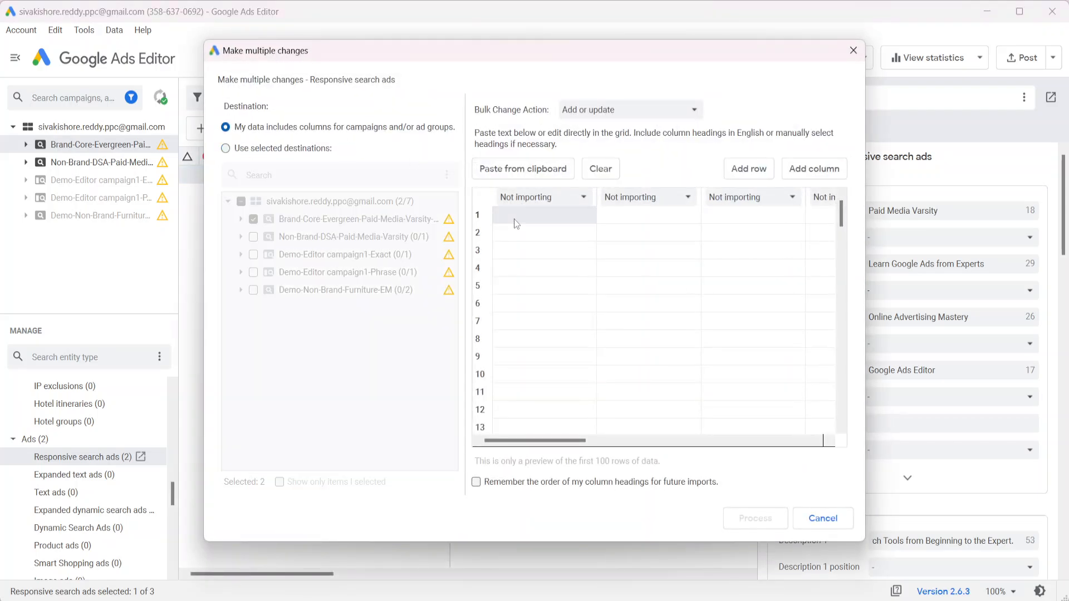
{"action": "key", "text": "ctrl+v"}
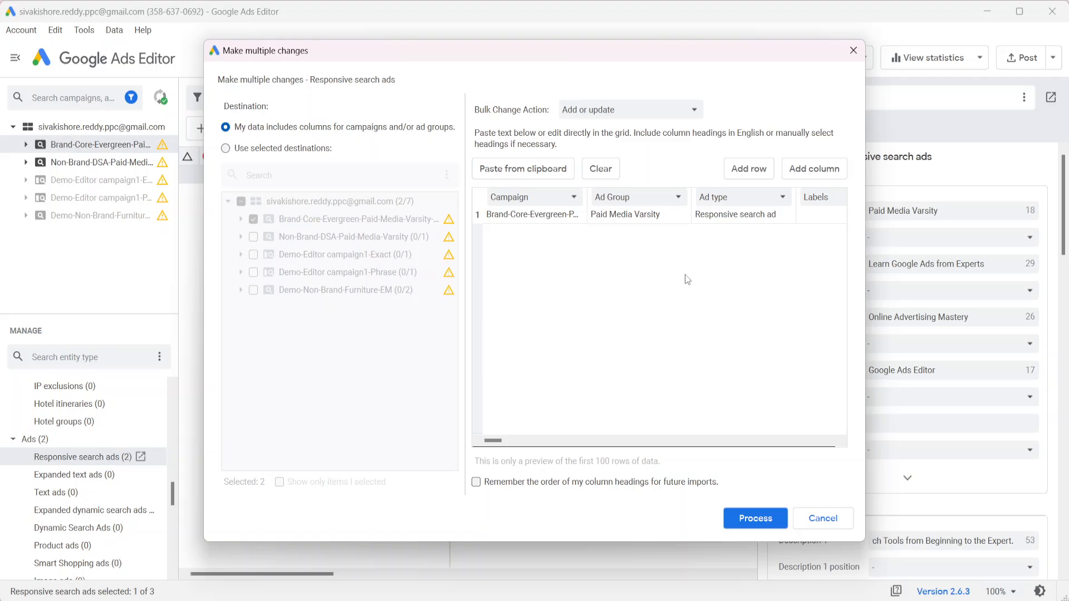
{"action": "left_click", "coordinate": [759, 516]}
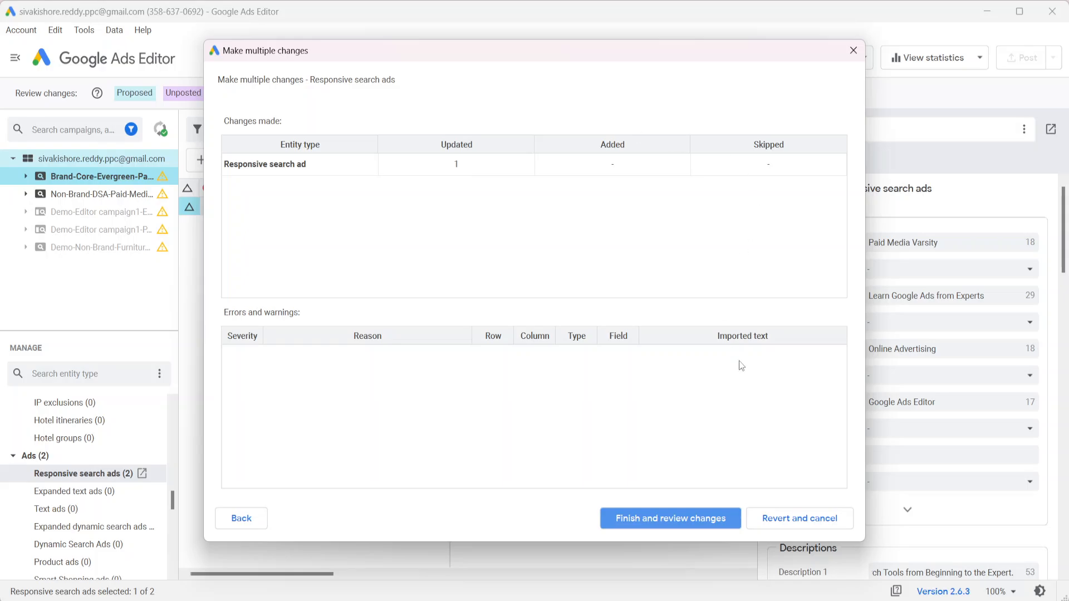
{"action": "left_click", "coordinate": [809, 519]}
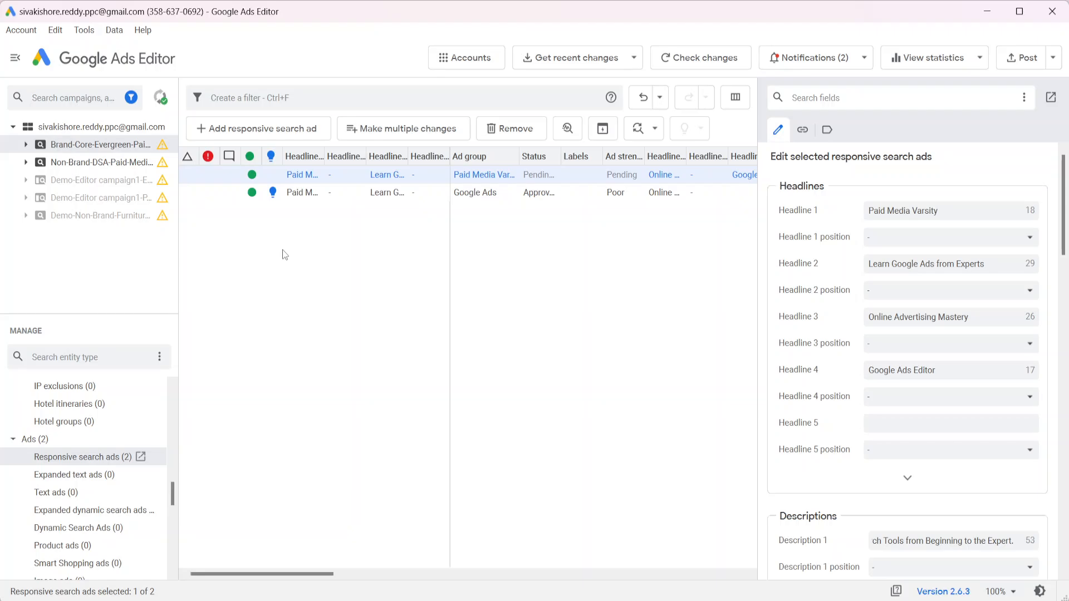
Untick 'Include original columns in CSV/ZIP exports' and save the settings
{"action": "left_click", "coordinate": [84, 30]}
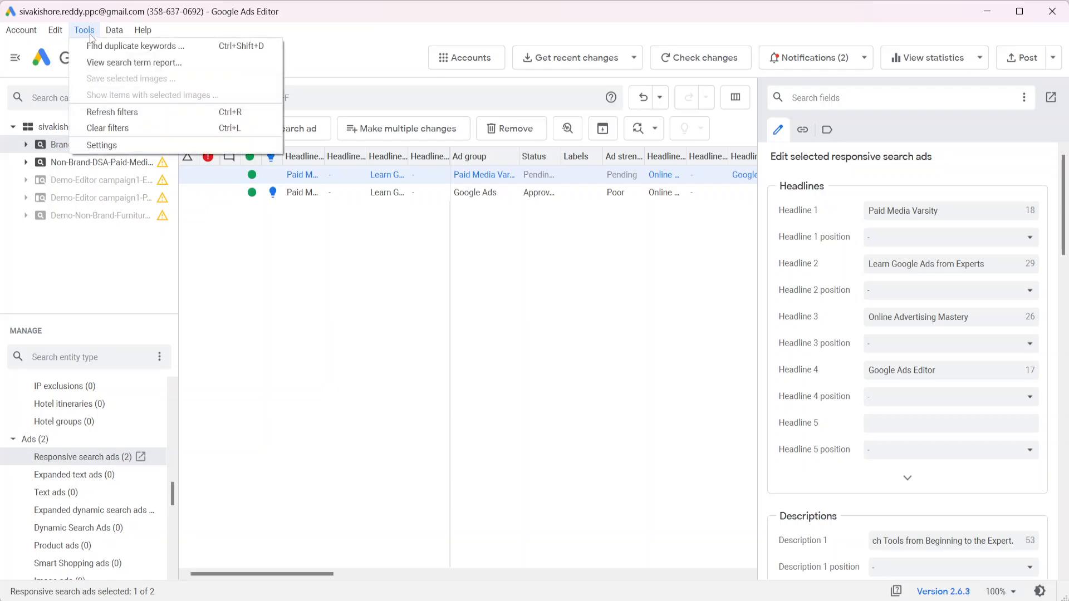
{"action": "left_click", "coordinate": [92, 144]}
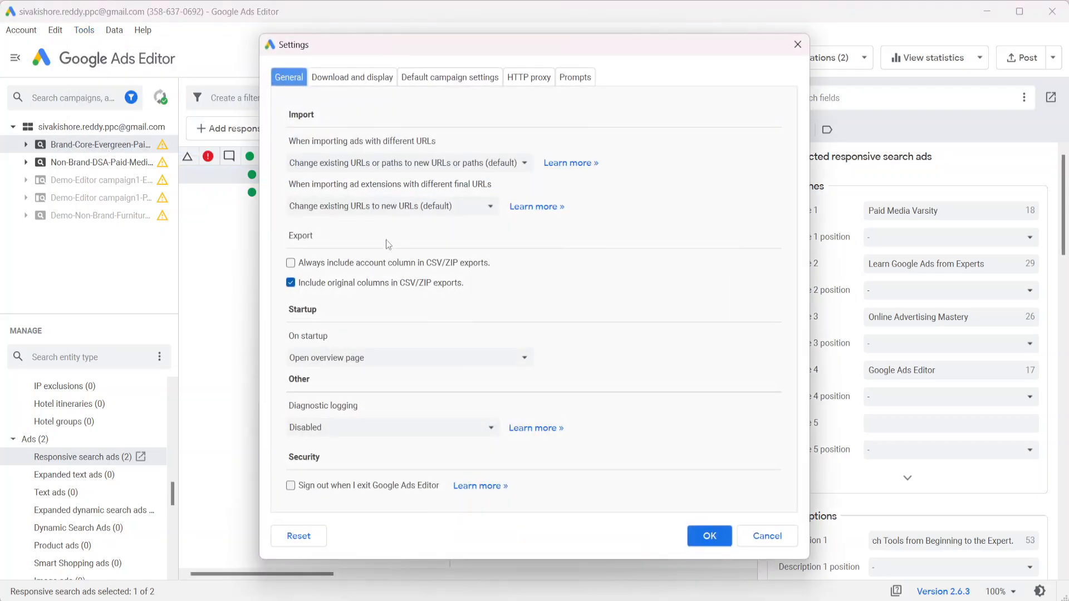
{"action": "left_click", "coordinate": [297, 284]}
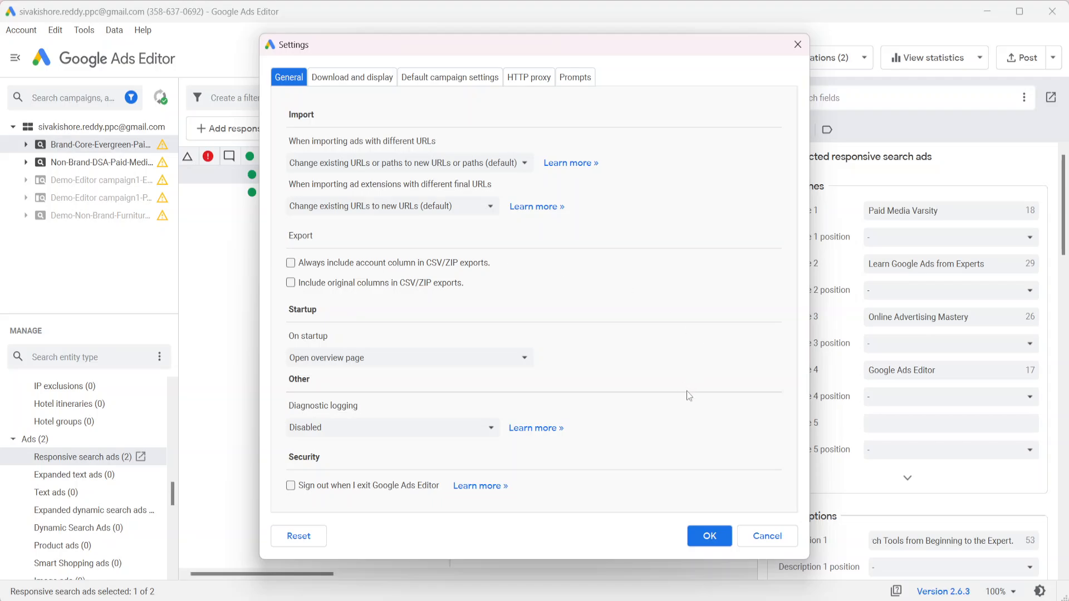
{"action": "left_click", "coordinate": [710, 537]}
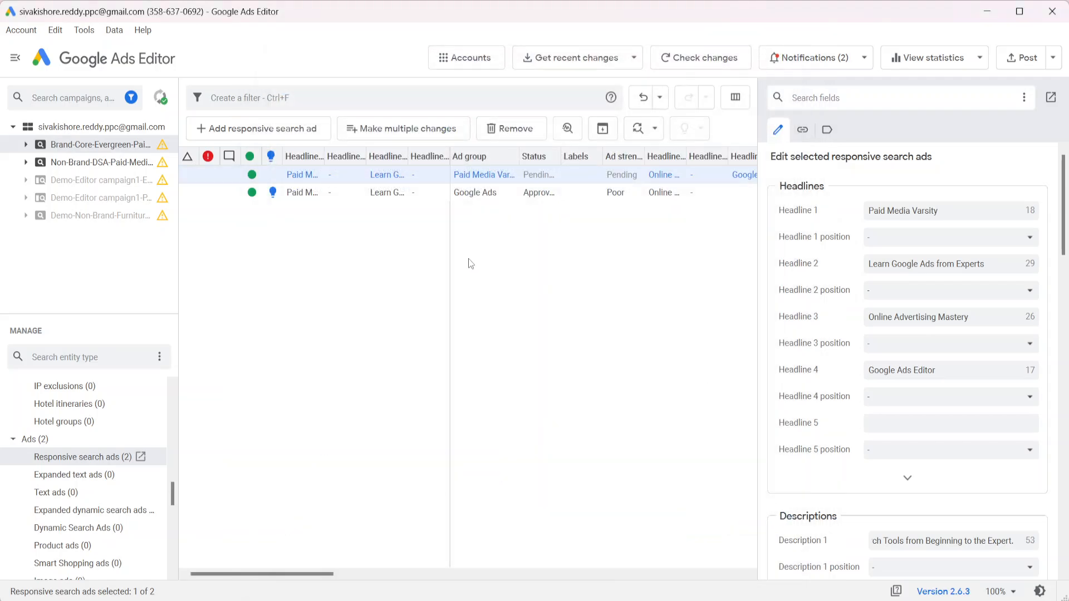
Reopen the settings, cancel without changes, and close Google Ads Editor
{"action": "left_click", "coordinate": [85, 30]}
{"action": "left_click", "coordinate": [107, 146]}
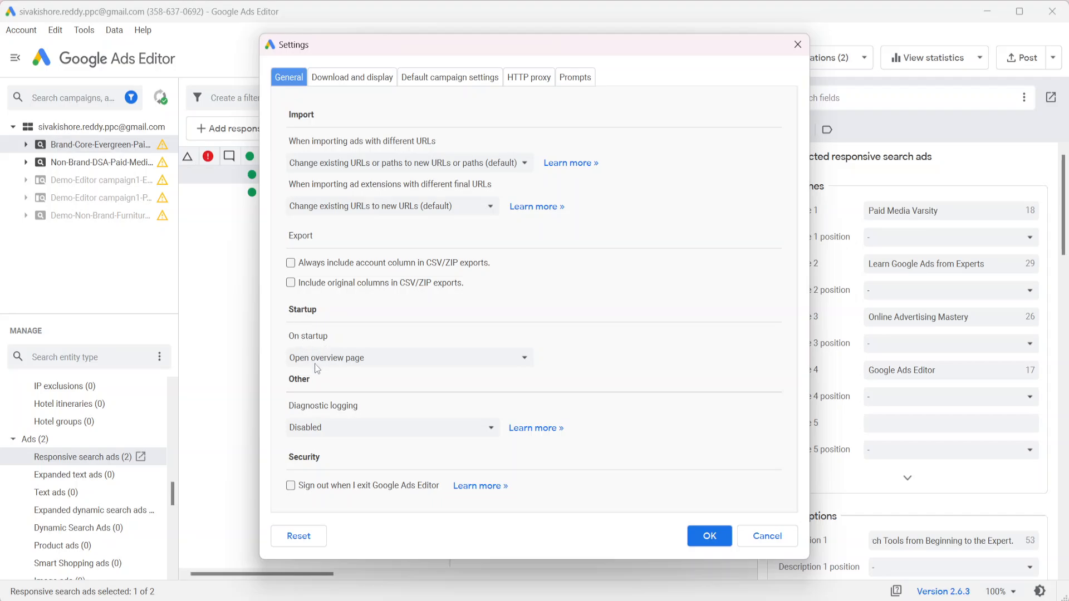
{"action": "left_click", "coordinate": [768, 537]}
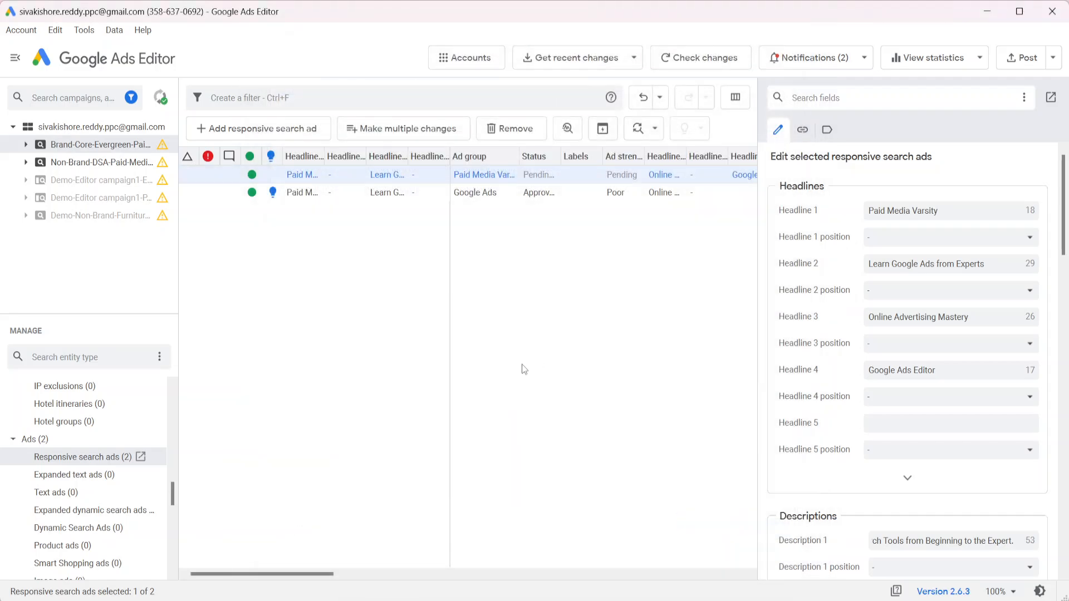
{"action": "left_click", "coordinate": [1050, 14]}
Deselect the copied range in Sheets, relaunch Google Ads Editor and maximise its window
{"action": "left_click", "coordinate": [333, 294]}
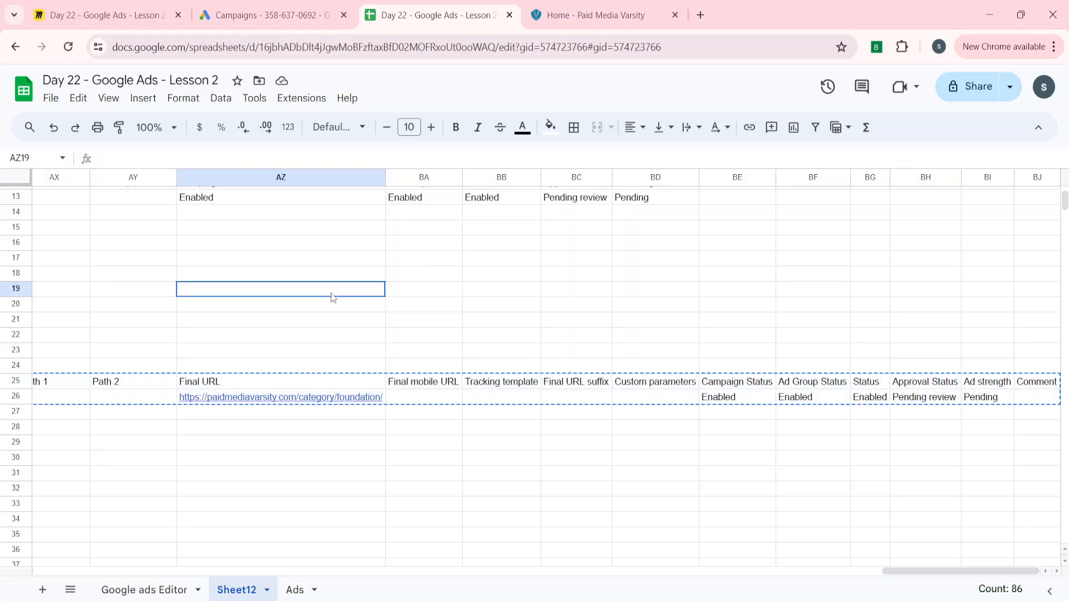
{"action": "left_click", "coordinate": [657, 599]}
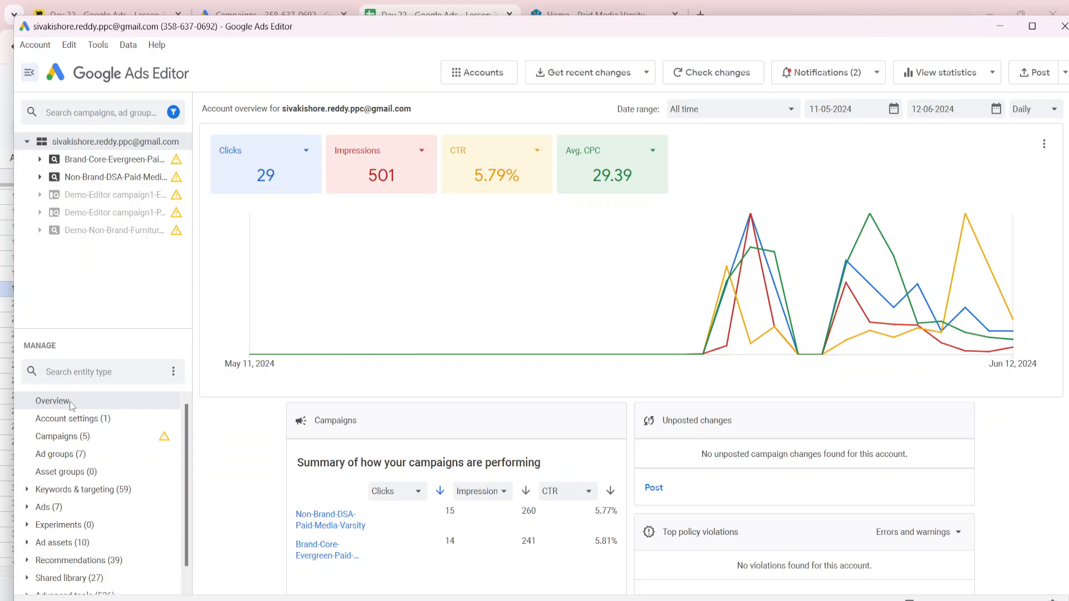
{"action": "left_click", "coordinate": [1031, 26]}
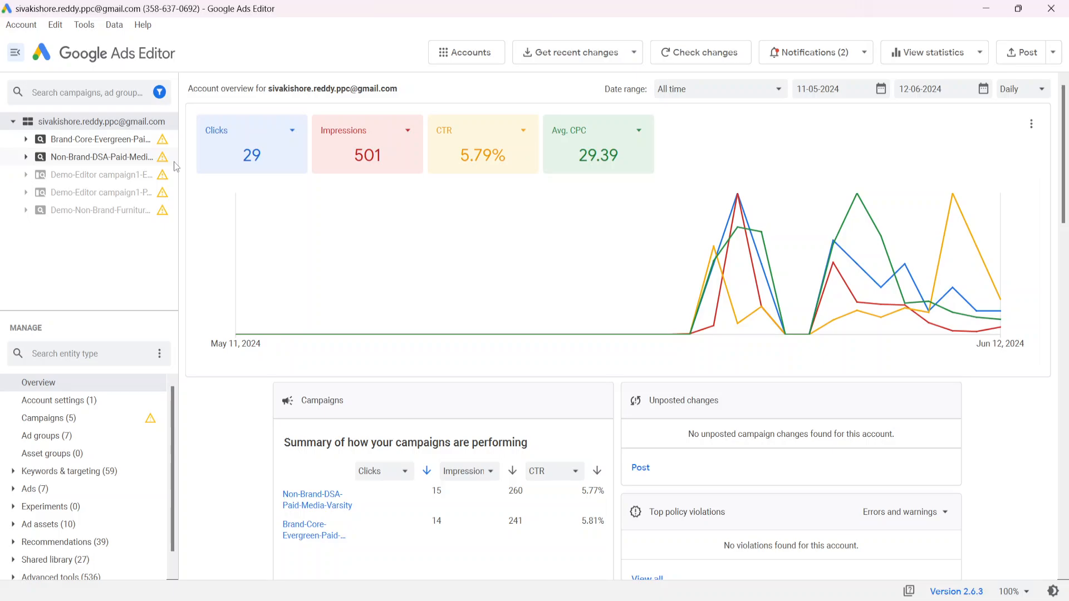
Set On startup to 'Open campaigns table', then restart the editor to confirm it
{"action": "left_click", "coordinate": [84, 28]}
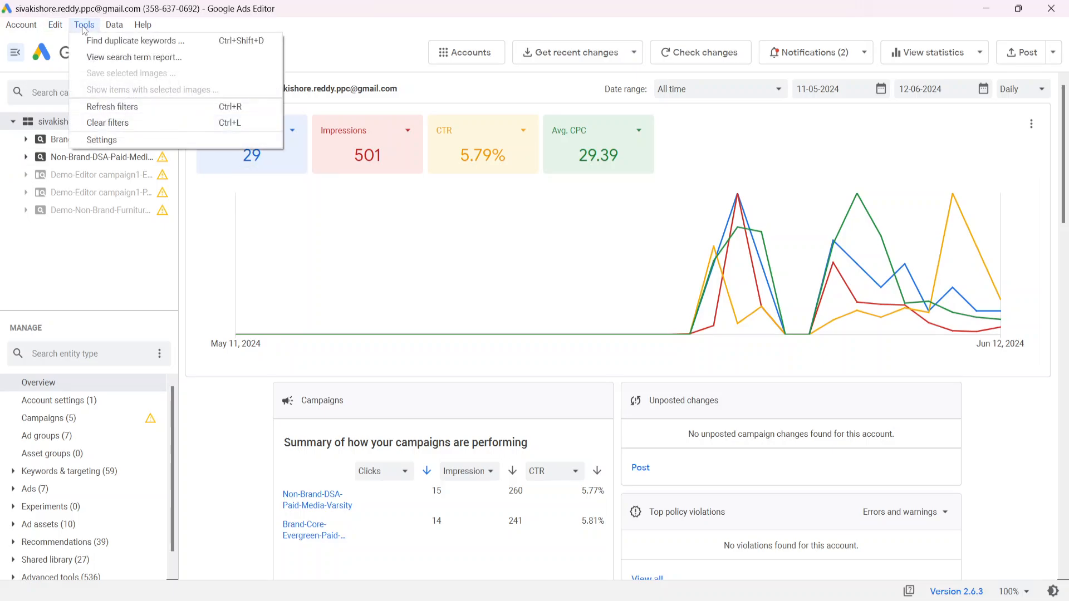
{"action": "left_click", "coordinate": [102, 139]}
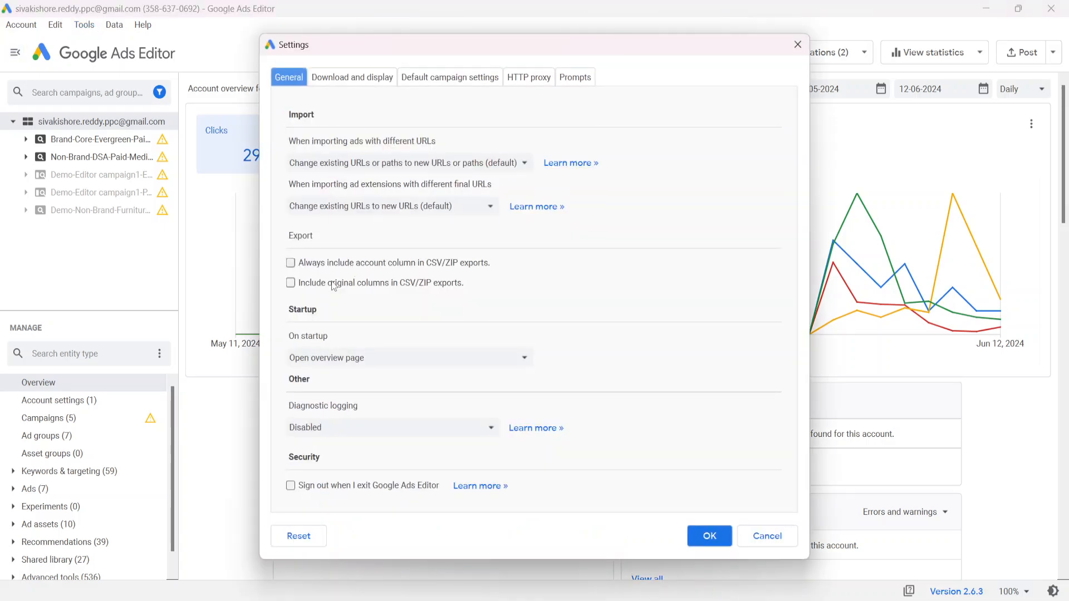
{"action": "left_click", "coordinate": [330, 358]}
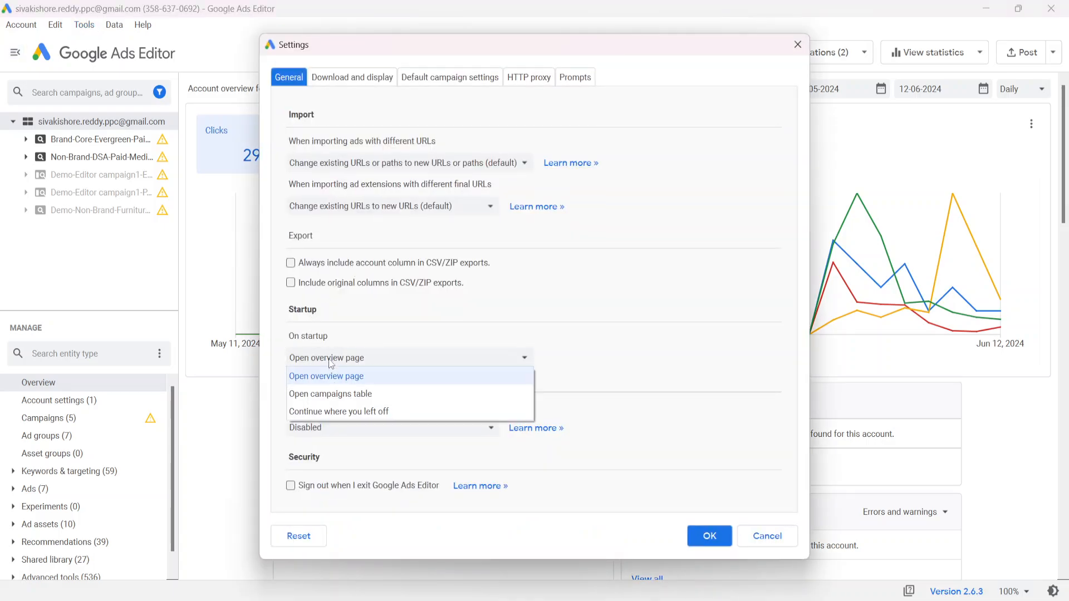
{"action": "left_click", "coordinate": [332, 397]}
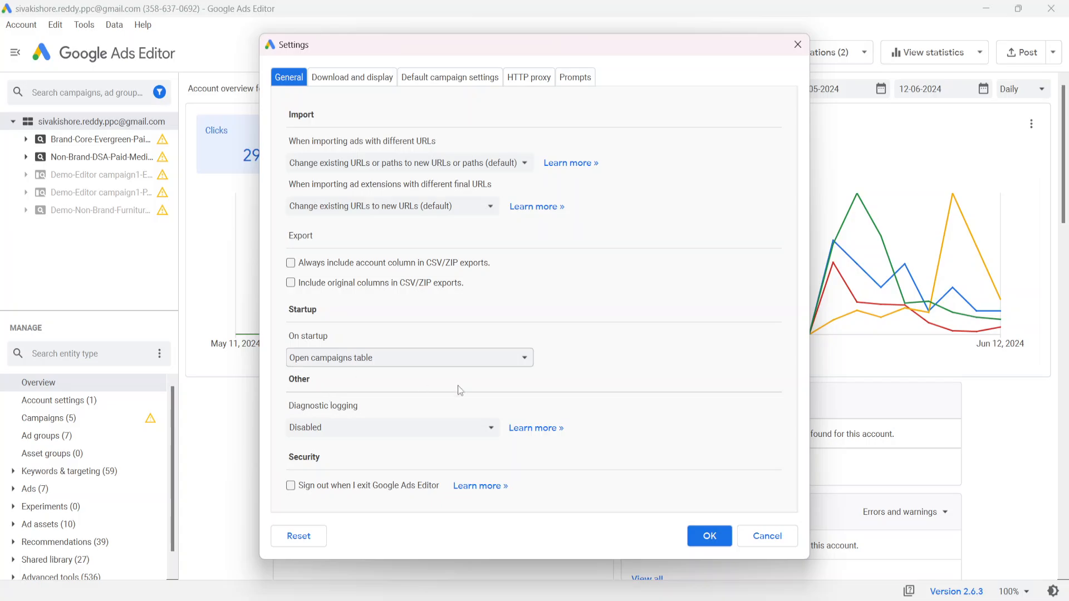
{"action": "left_click", "coordinate": [709, 536]}
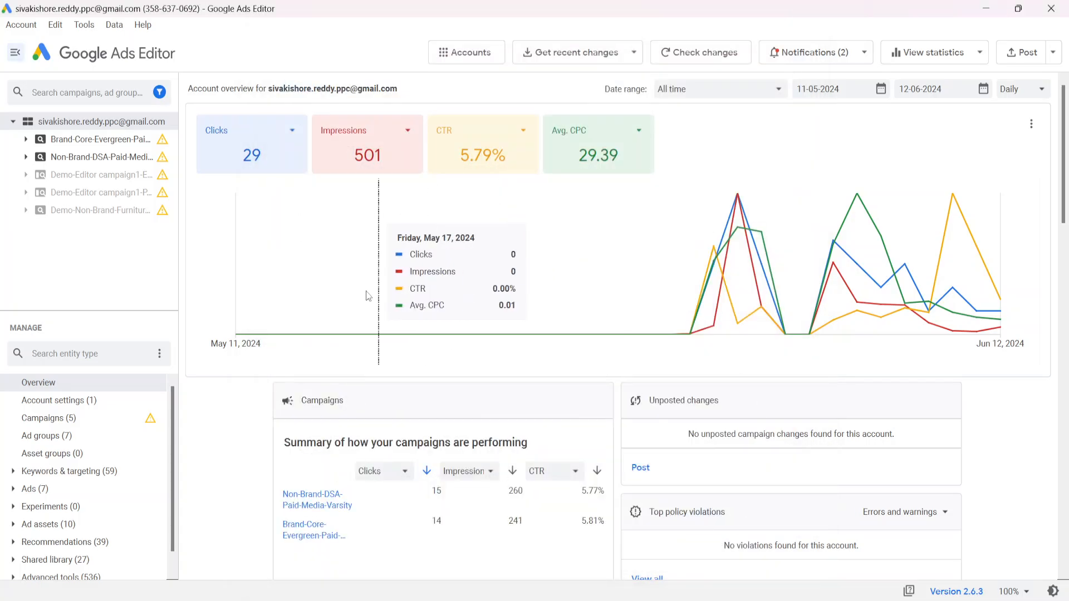
{"action": "left_click", "coordinate": [1051, 8]}
{"action": "left_click", "coordinate": [556, 600]}
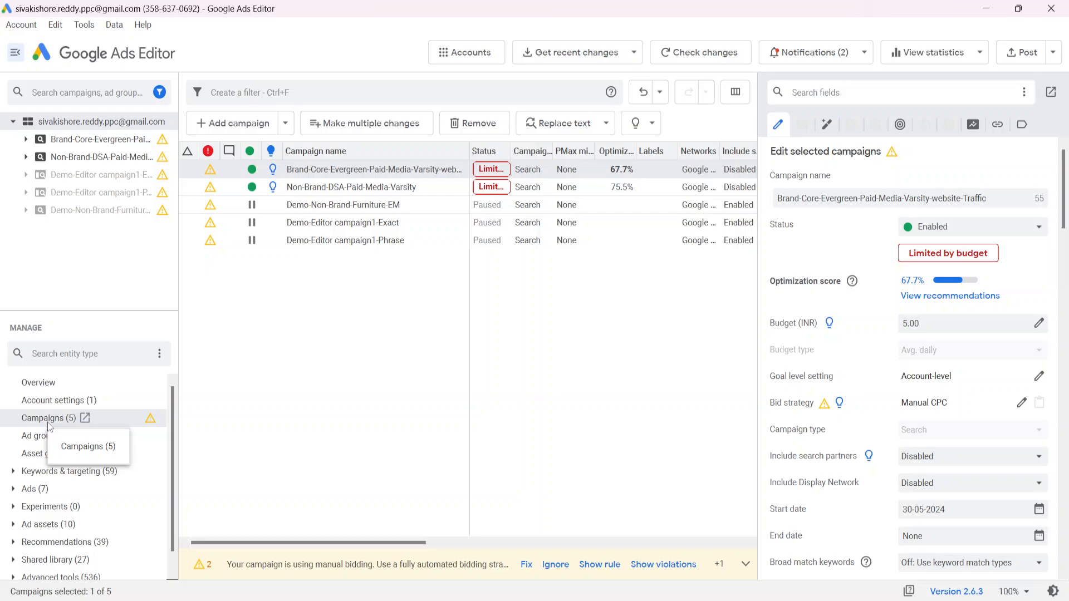
{"action": "left_click", "coordinate": [245, 393]}
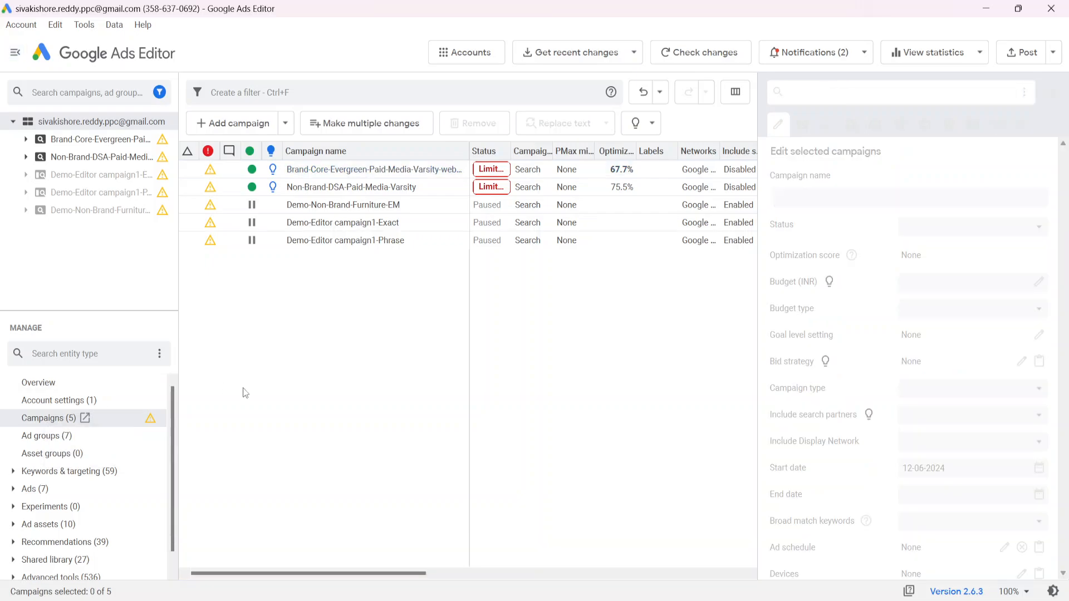
{"action": "left_click", "coordinate": [88, 26]}
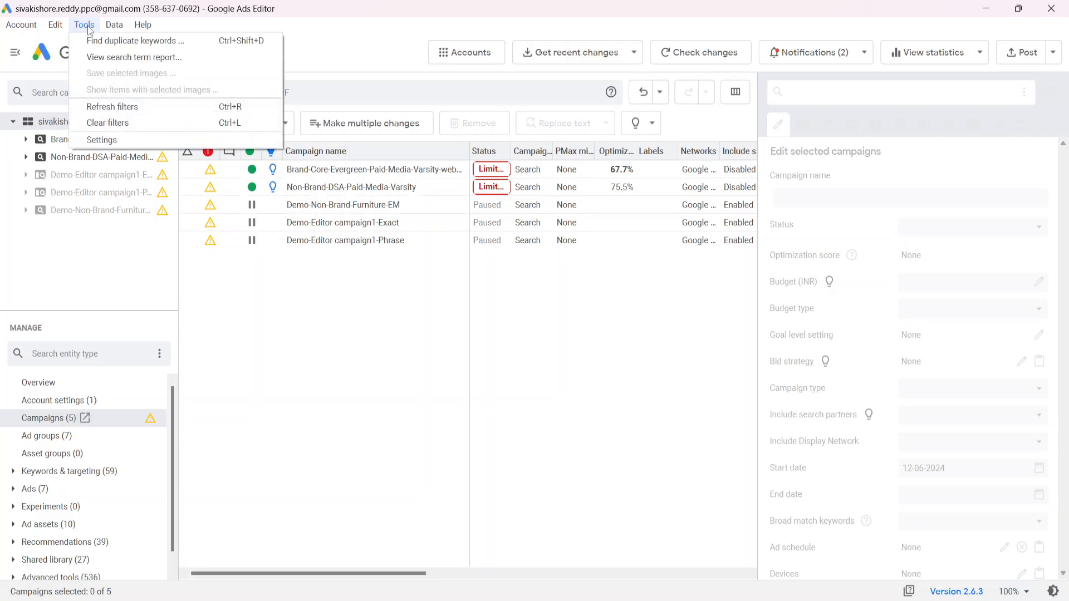
{"action": "left_click", "coordinate": [102, 139]}
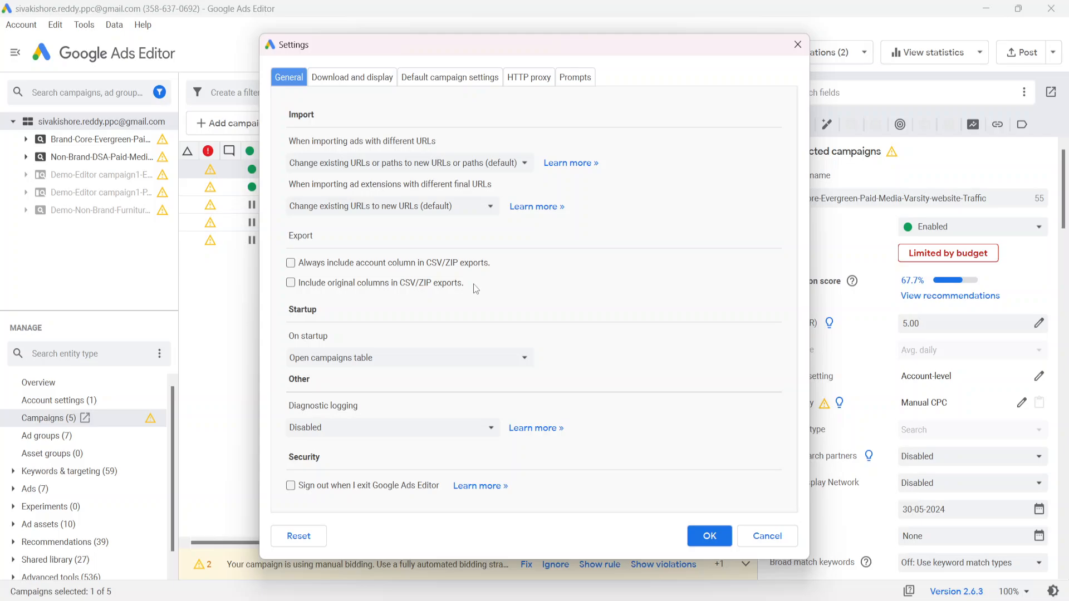
{"action": "left_click", "coordinate": [351, 81]}
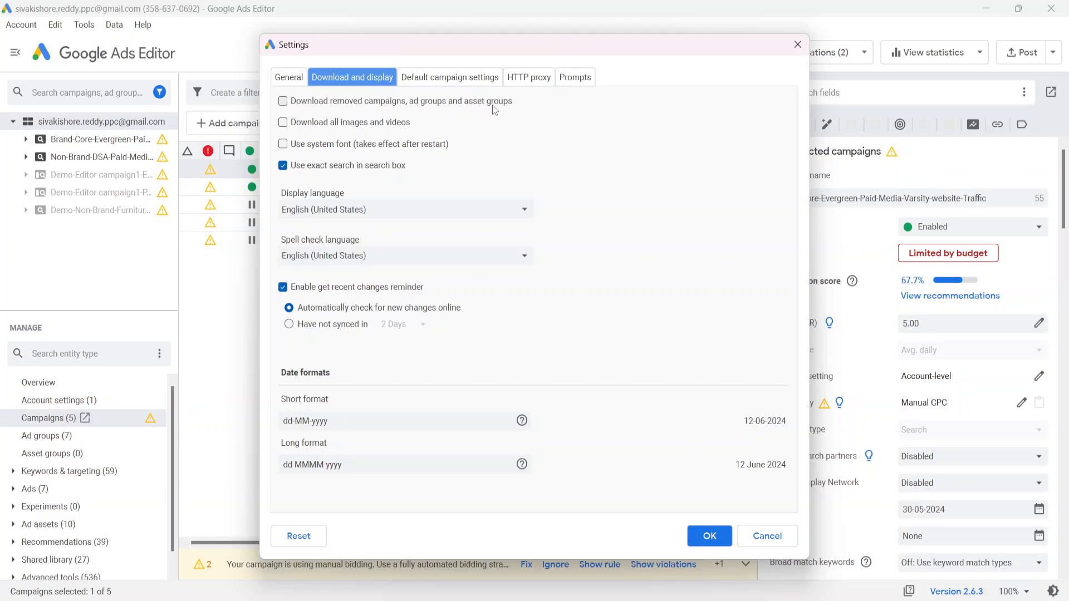
{"action": "left_click", "coordinate": [762, 536]}
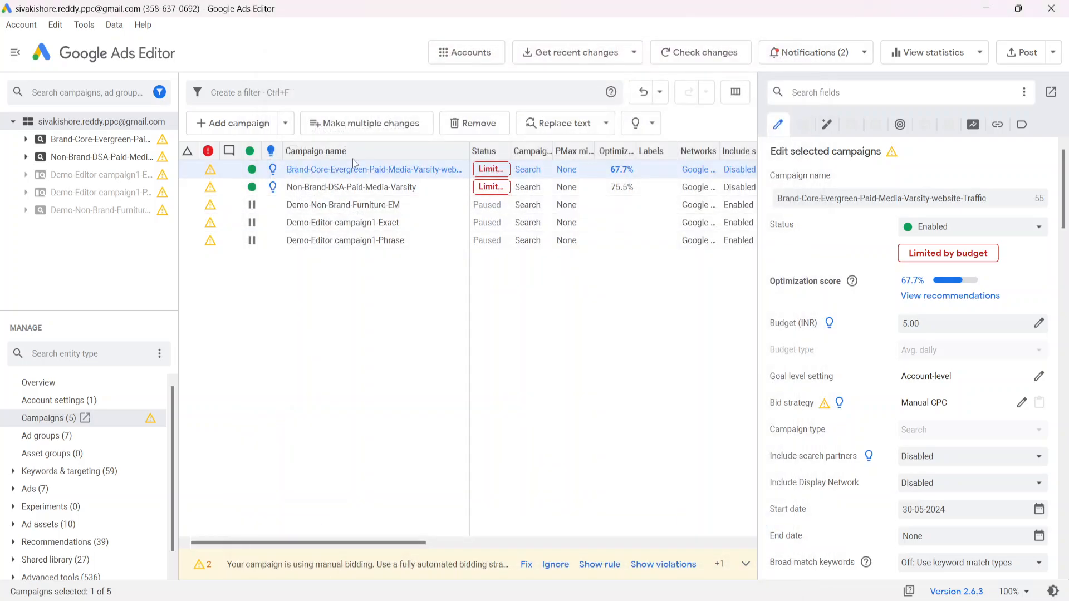
Set the campaign tree filter to show All campaigns
{"action": "left_click", "coordinate": [159, 92]}
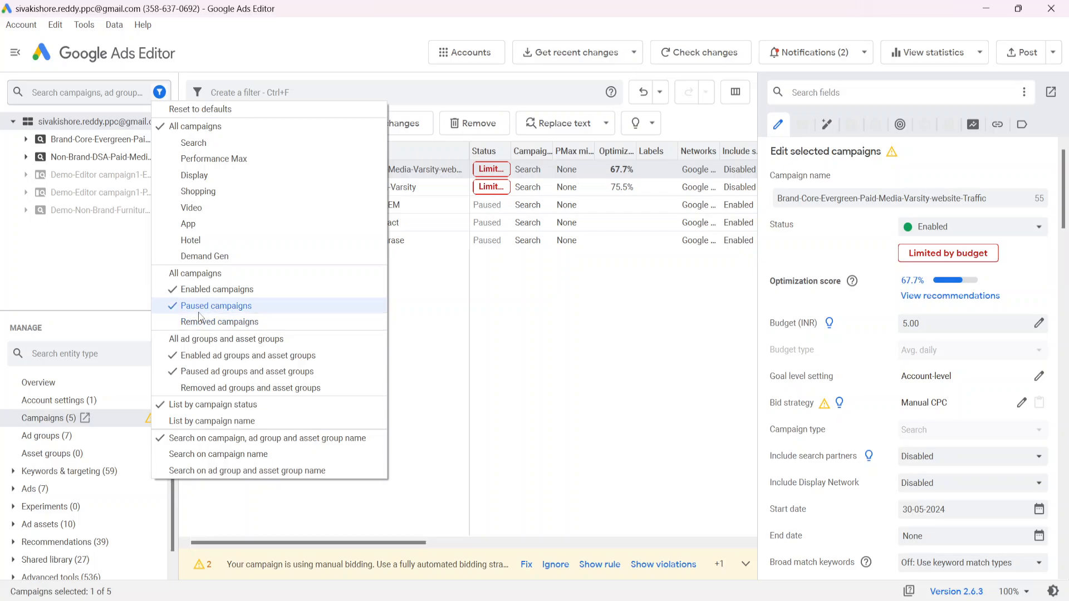
{"action": "left_click", "coordinate": [183, 274]}
{"action": "left_click", "coordinate": [428, 346]}
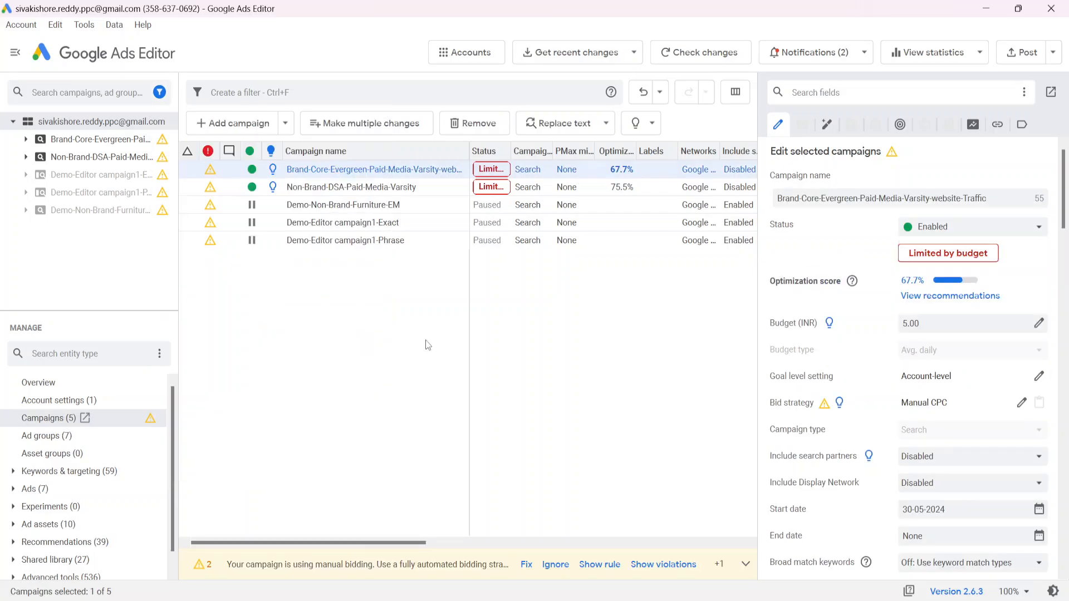
{"action": "left_click", "coordinate": [428, 345]}
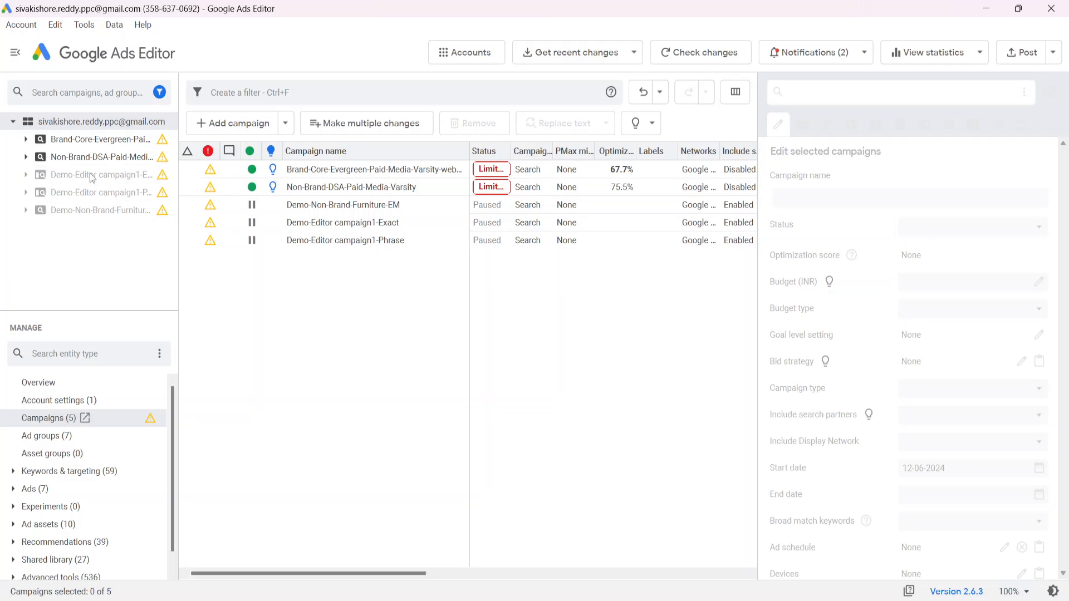
{"action": "scroll", "coordinate": [50, 462], "scroll_direction": "down", "scroll_amount": 1}
{"action": "scroll", "coordinate": [51, 461], "scroll_direction": "up", "scroll_amount": 1}
Bring up the editor settings on the Download and display tab
{"action": "left_click", "coordinate": [92, 28]}
{"action": "left_click", "coordinate": [110, 141]}
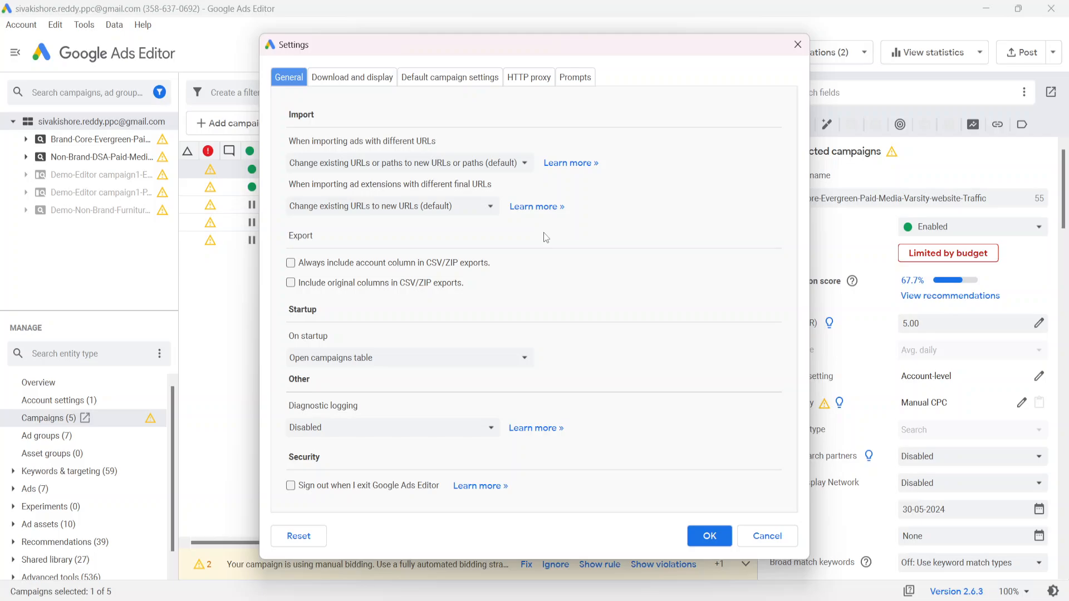
{"action": "left_click", "coordinate": [361, 80]}
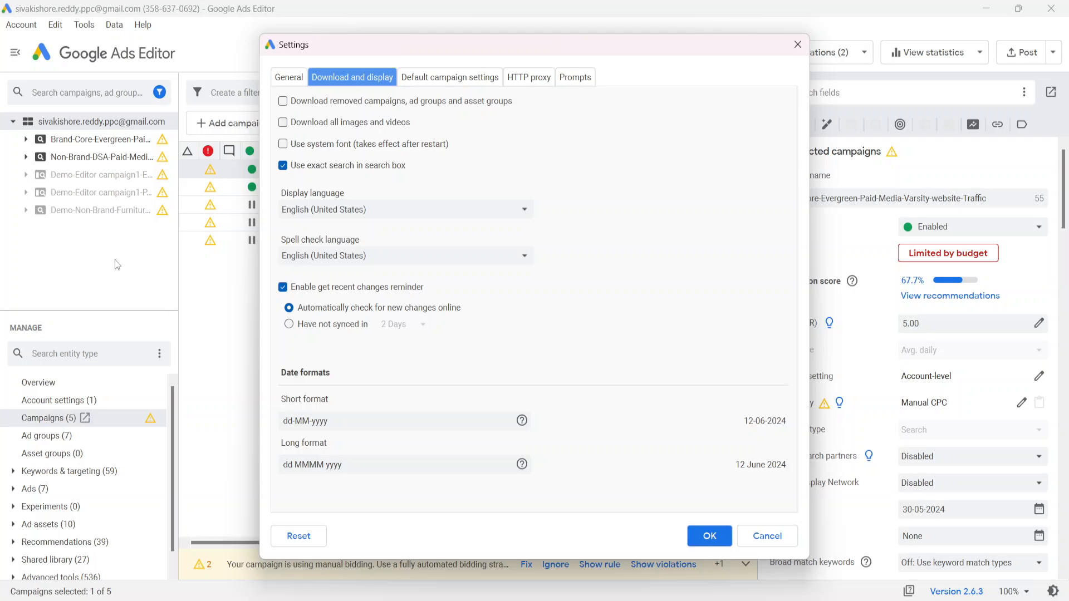
Toggle downloading all images and videos on and back off, then keep Search as the default campaign type
{"action": "left_click", "coordinate": [327, 127]}
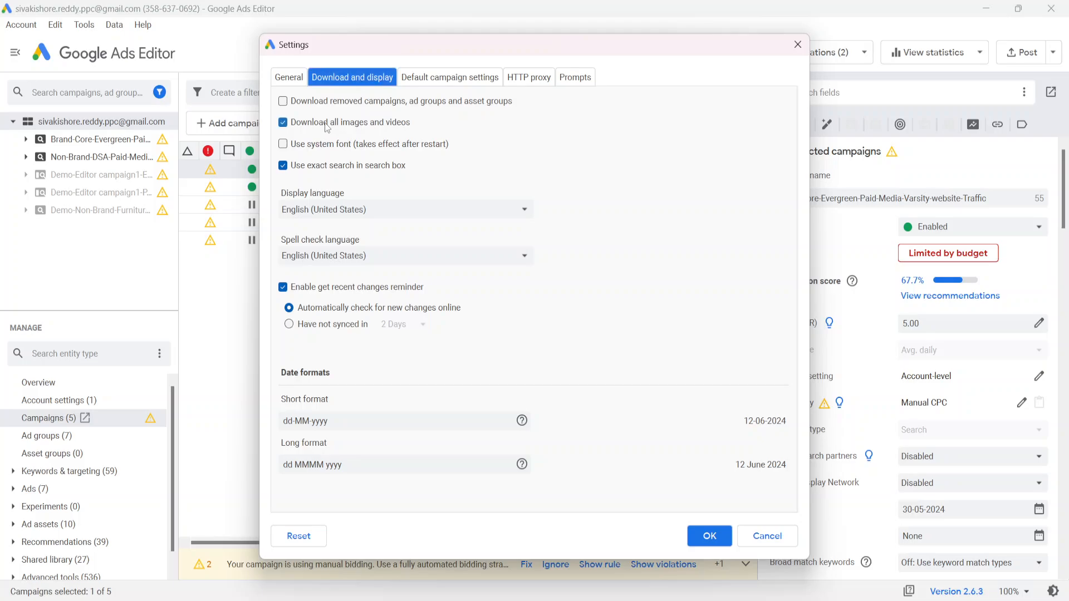
{"action": "left_click", "coordinate": [327, 128]}
{"action": "left_click", "coordinate": [432, 81]}
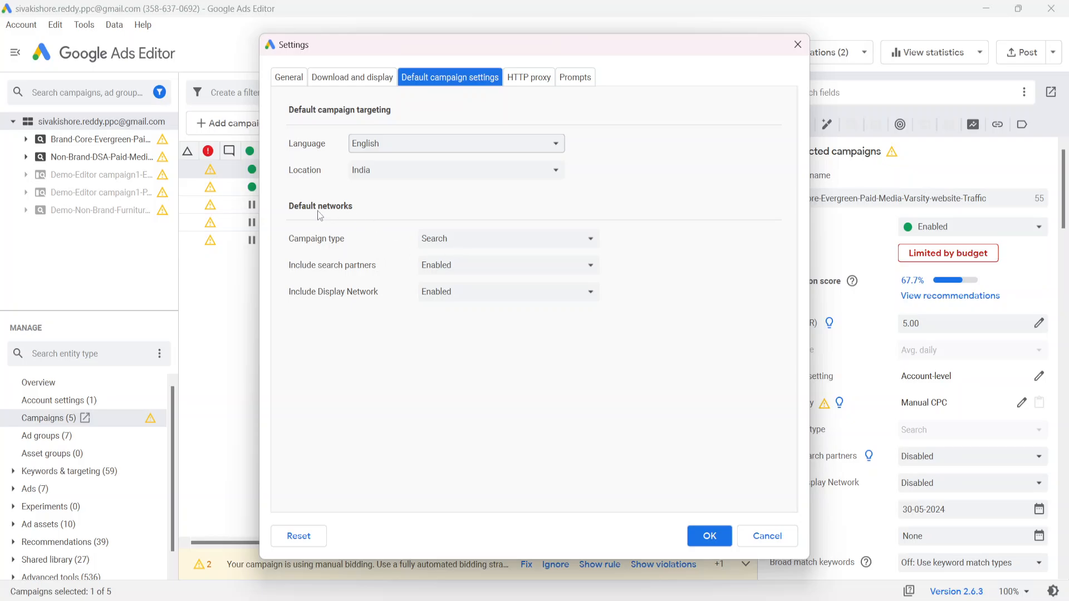
{"action": "left_click", "coordinate": [483, 246]}
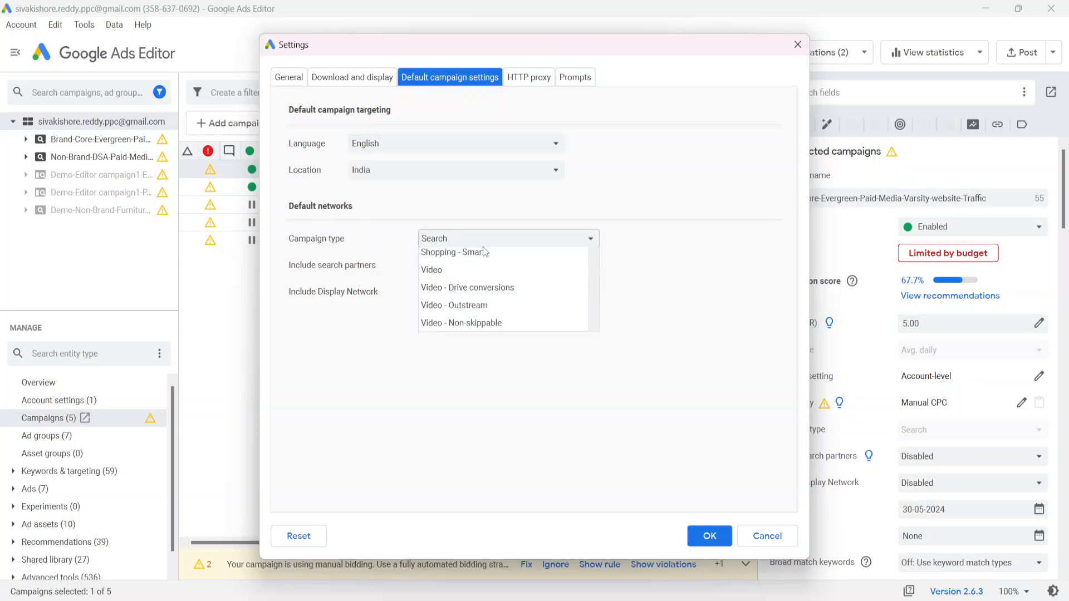
{"action": "left_click", "coordinate": [639, 250]}
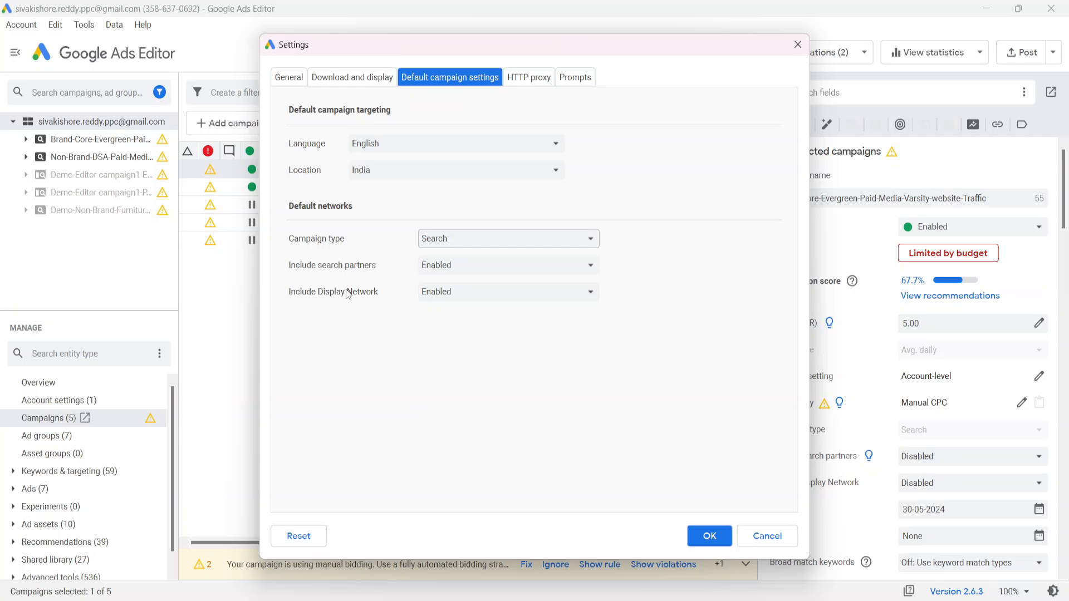
Set Include Display Network to Disabled by default and save the settings
{"action": "left_click", "coordinate": [492, 295]}
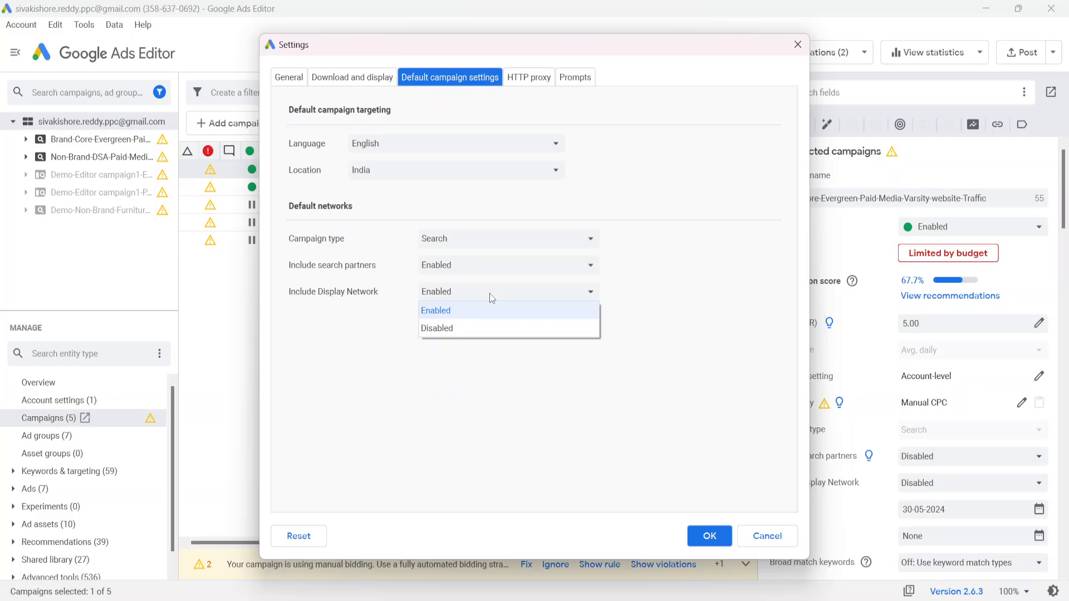
{"action": "left_click", "coordinate": [466, 337]}
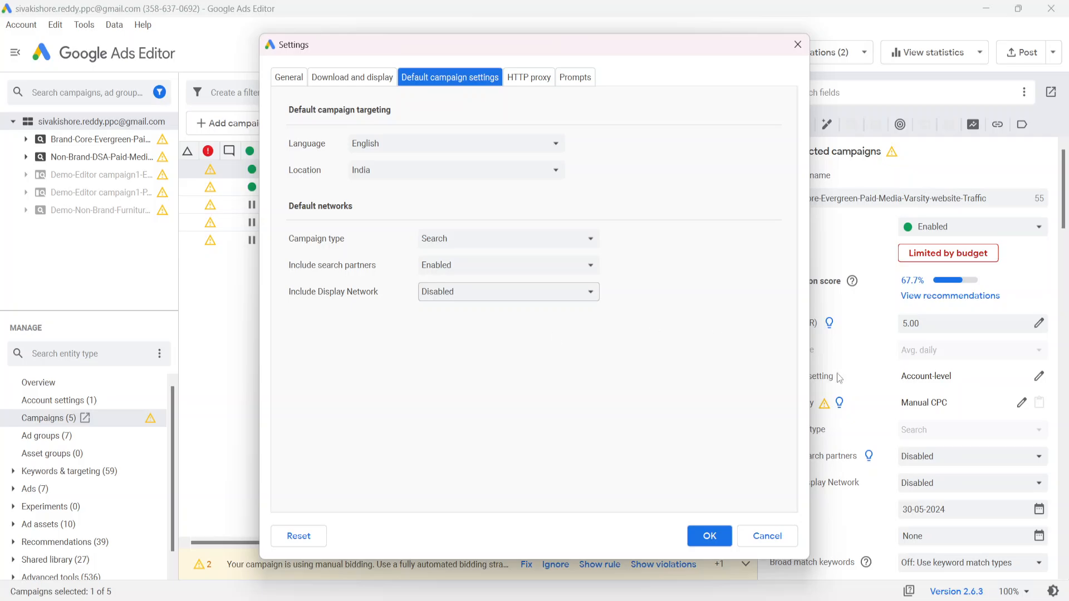
{"action": "left_click", "coordinate": [716, 537]}
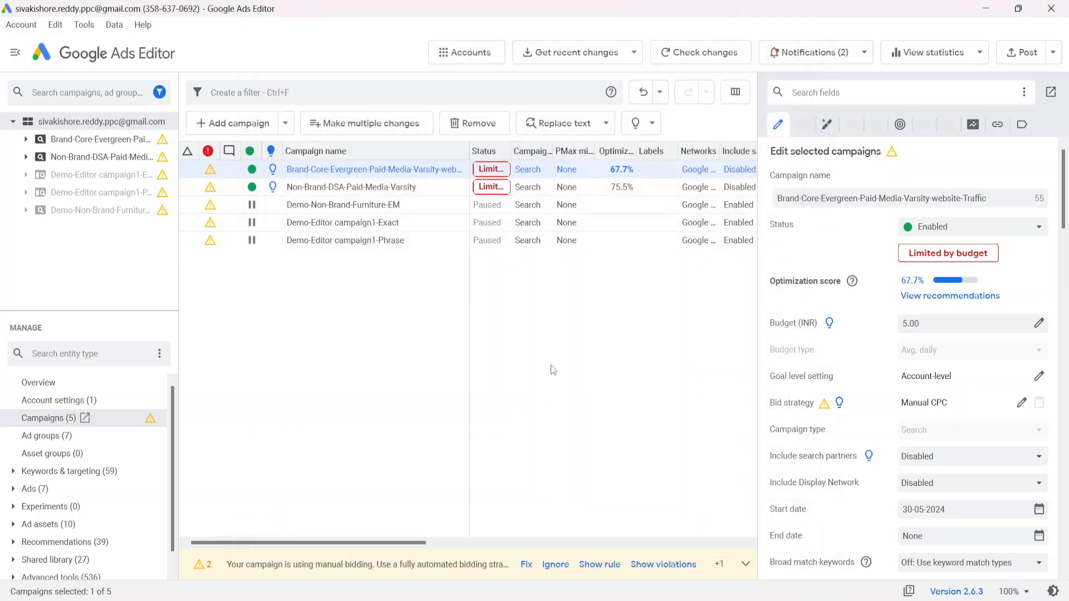